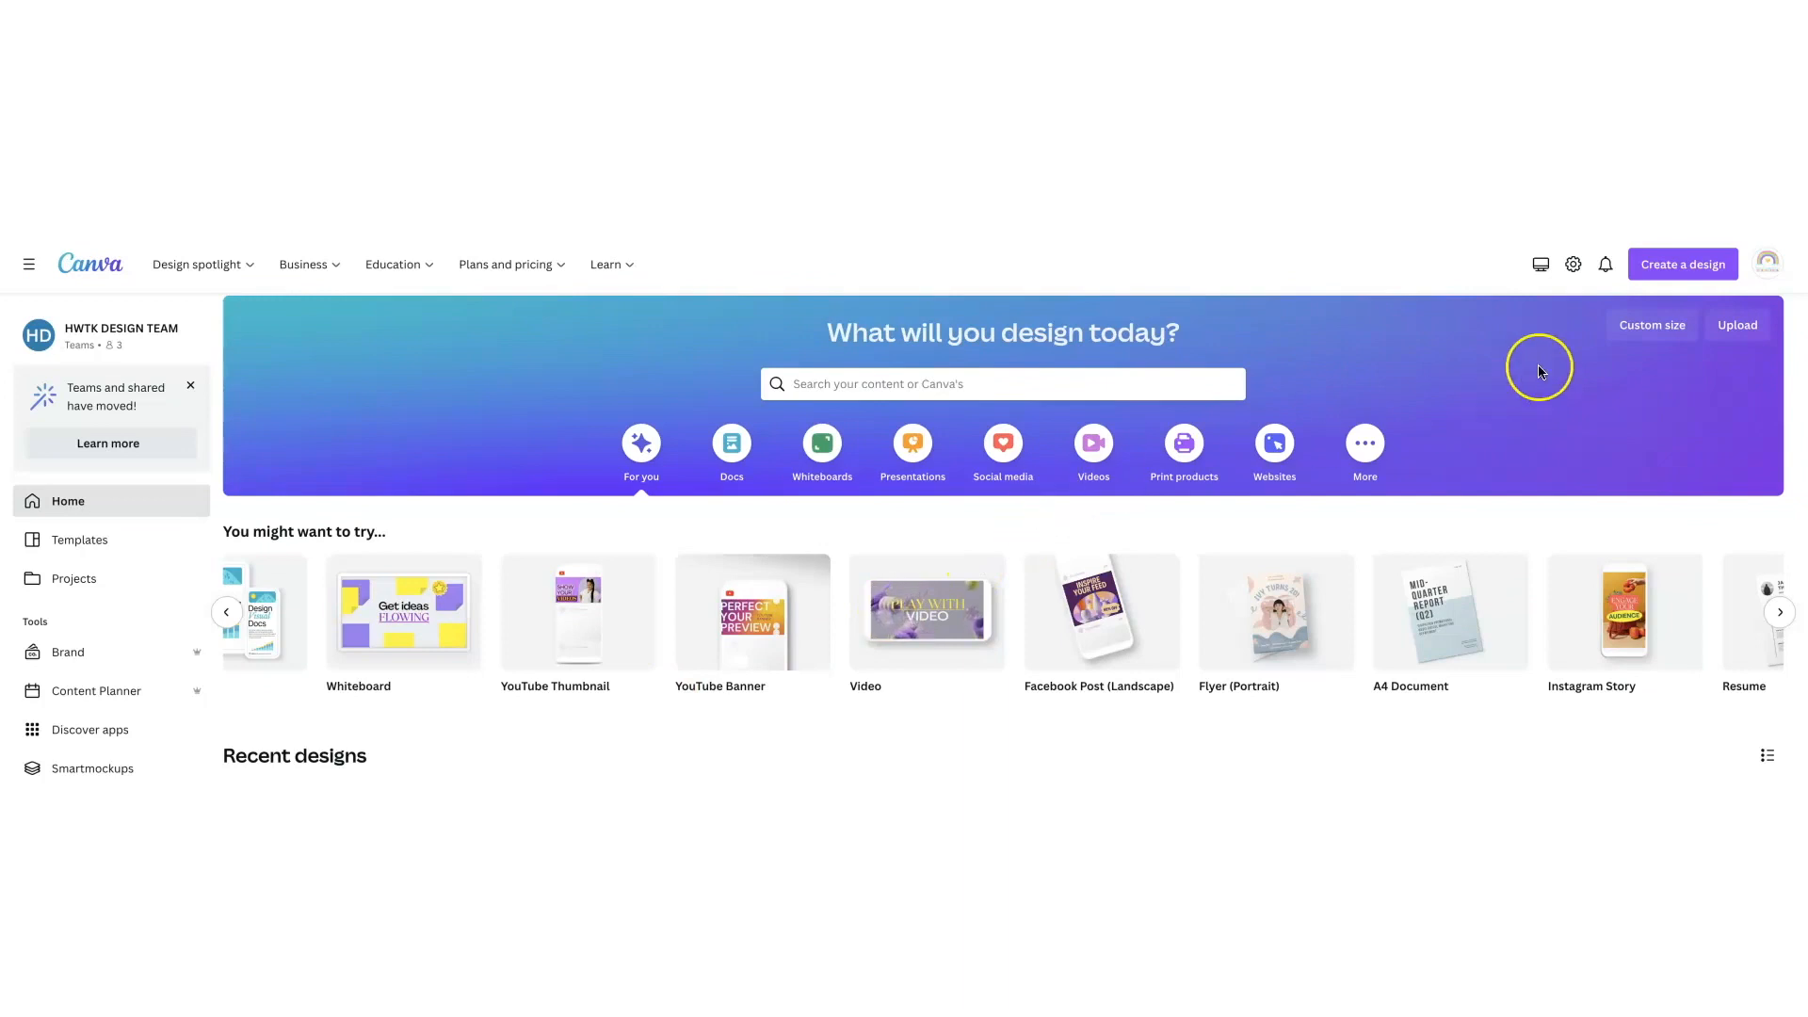
Create a new blank custom-size design 8.5 in wide by 11 in high.
click(1650, 326)
click(1598, 405)
click(1592, 477)
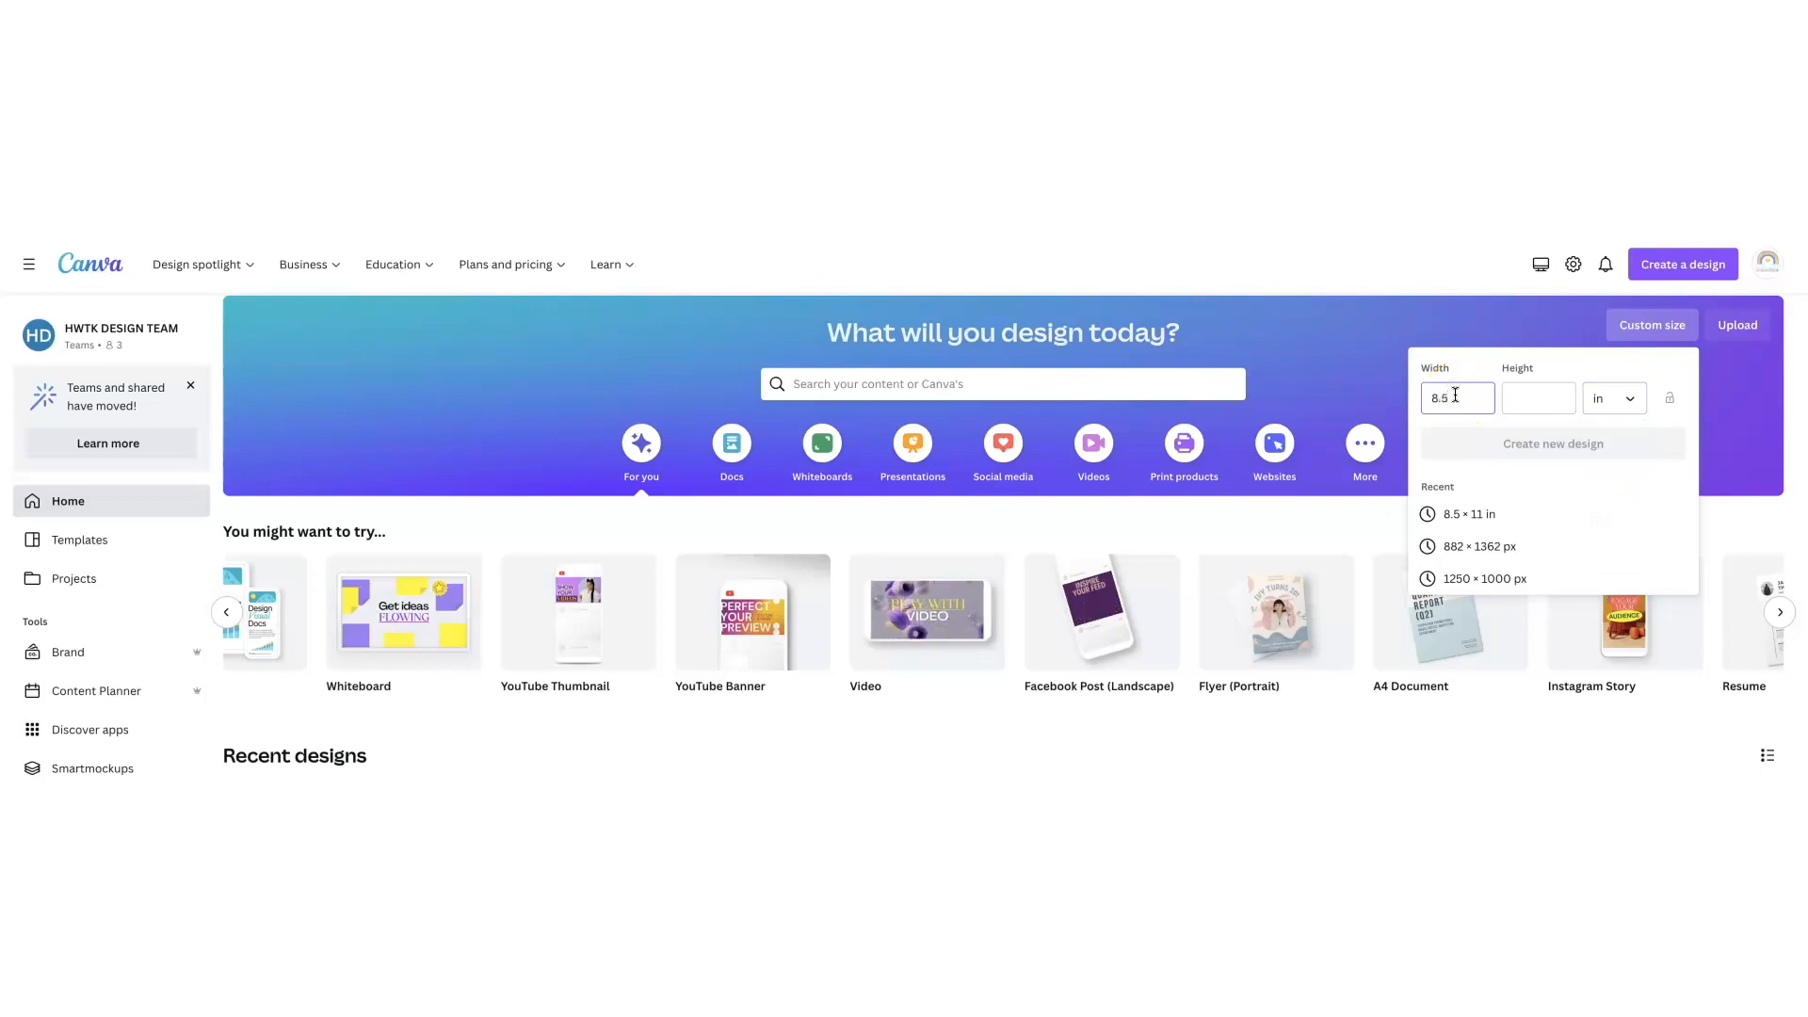
text(11)
click(1554, 448)
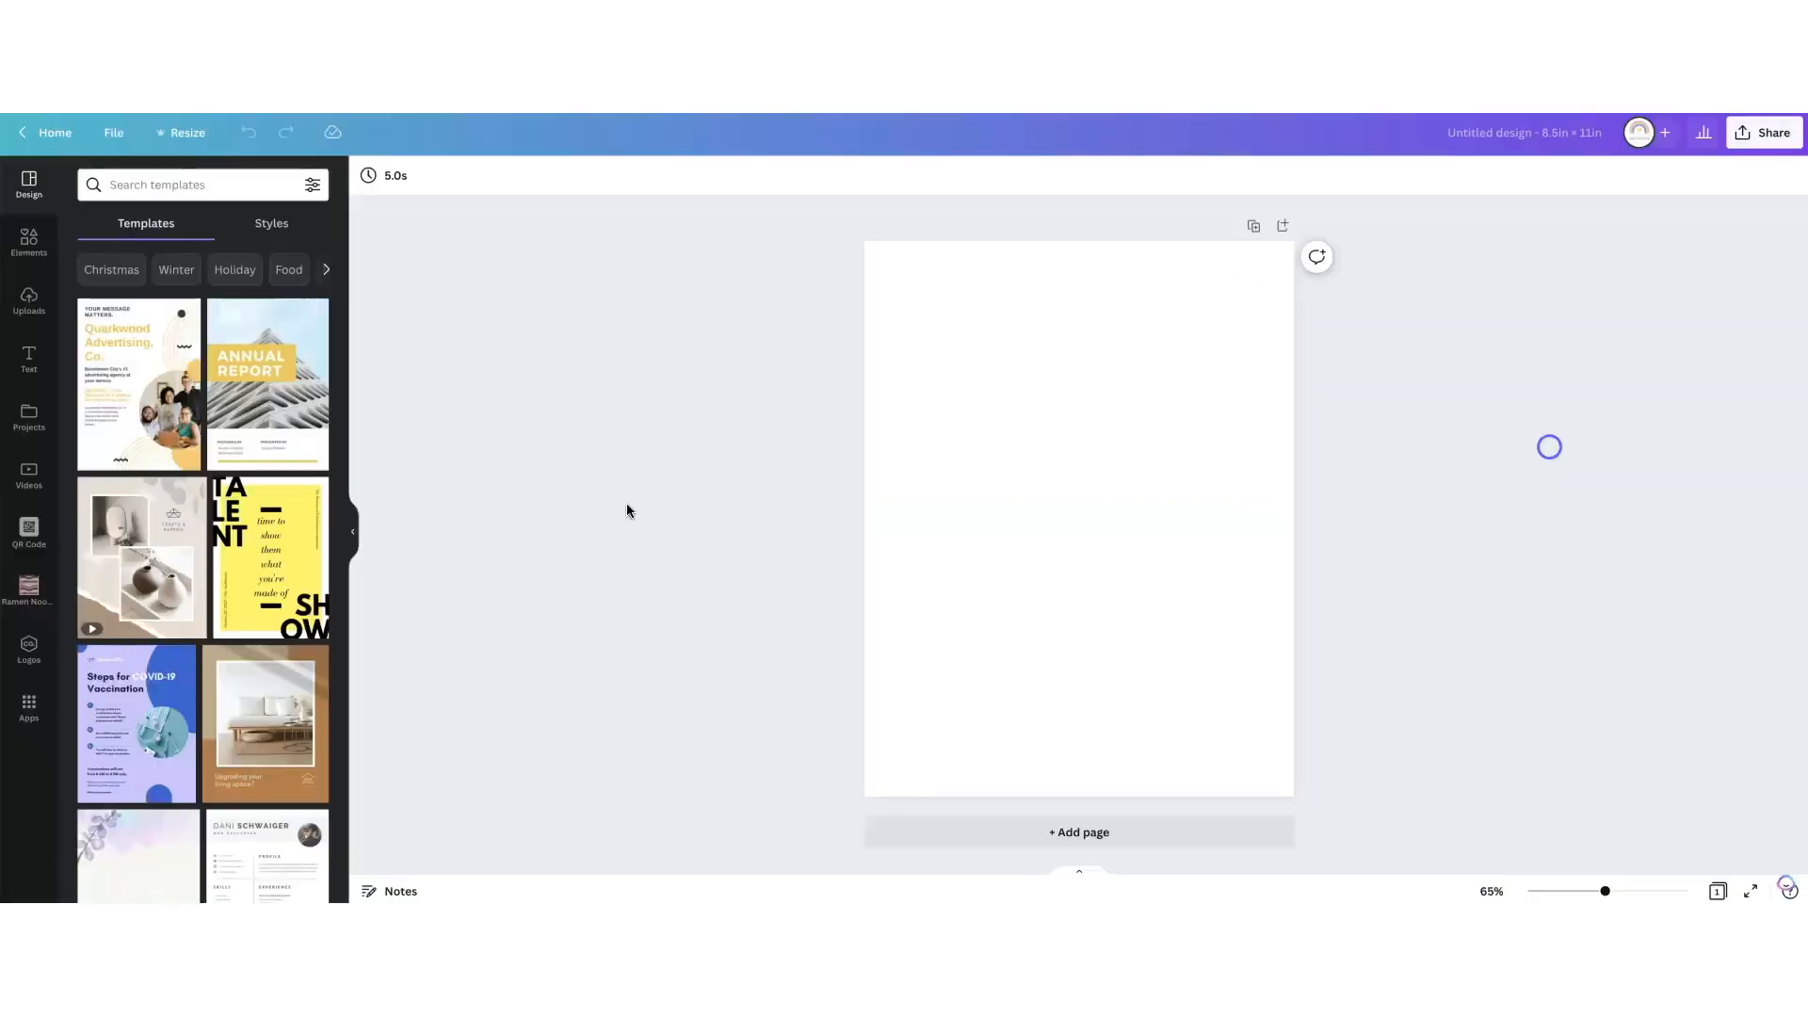
Add a square shape, stretch it to 7 in wide by 11 in high, center it on the page and fill it dark gray.
click(26, 245)
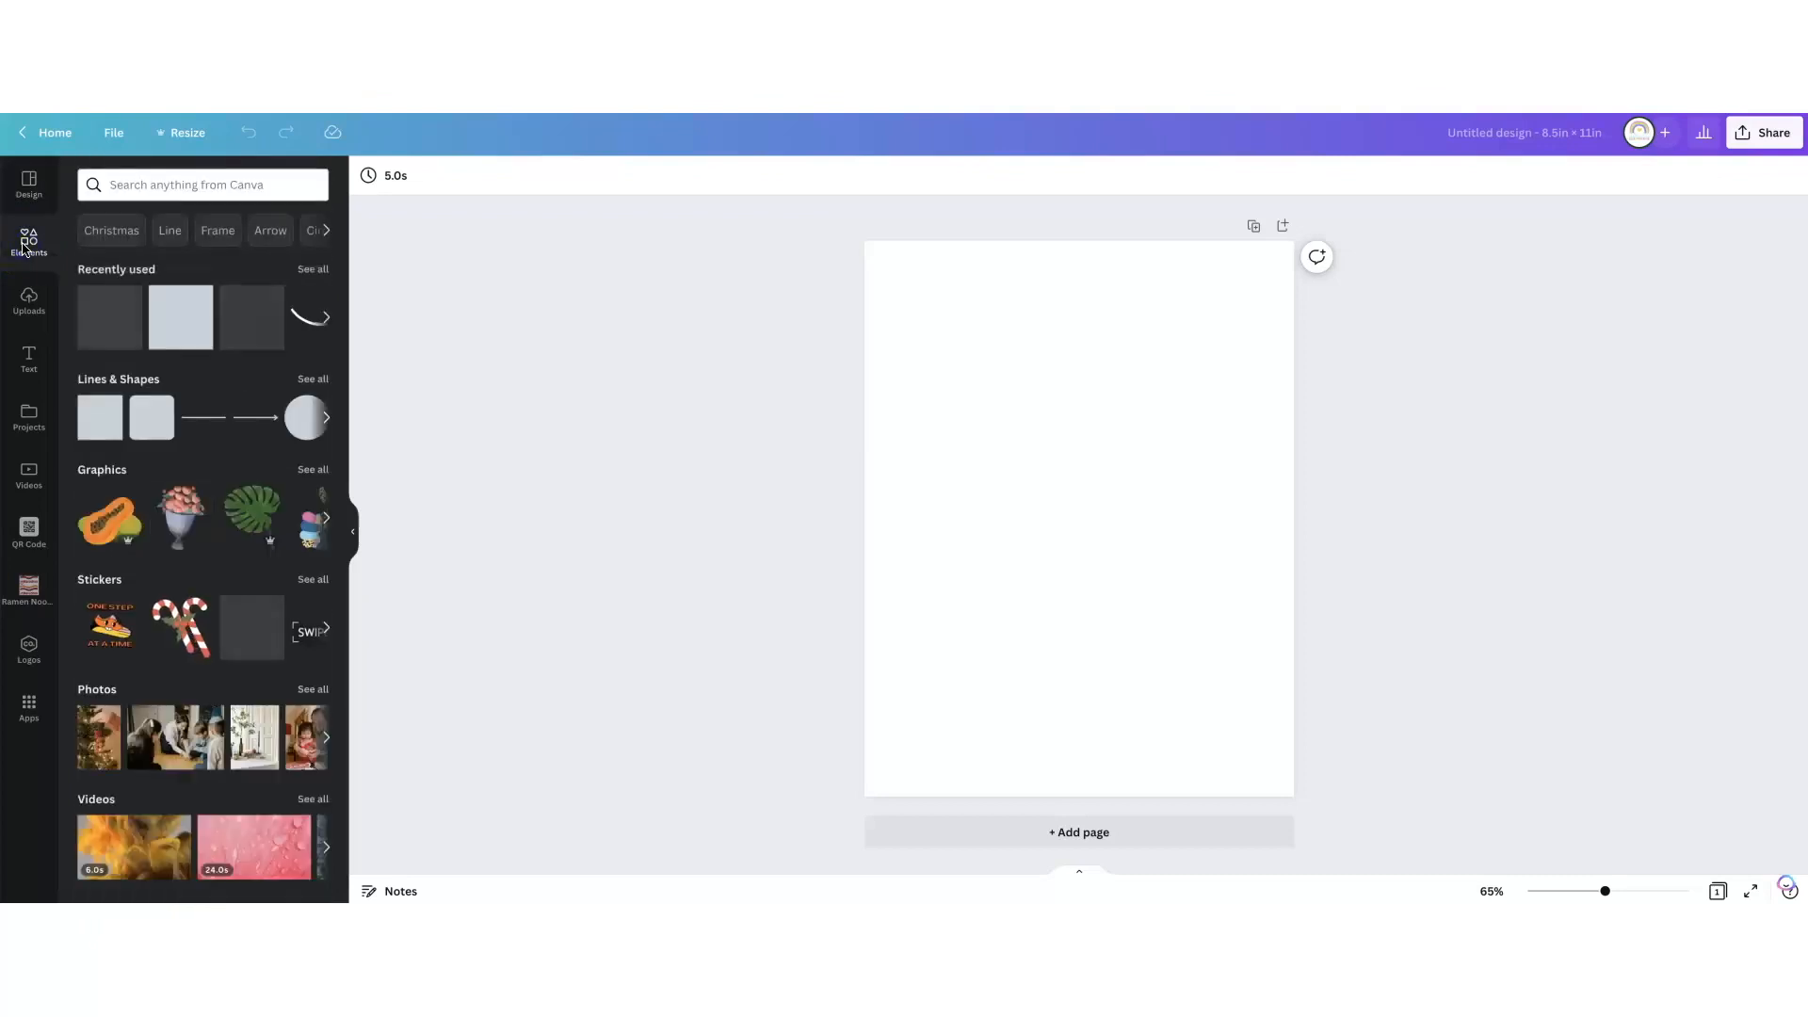
click(315, 380)
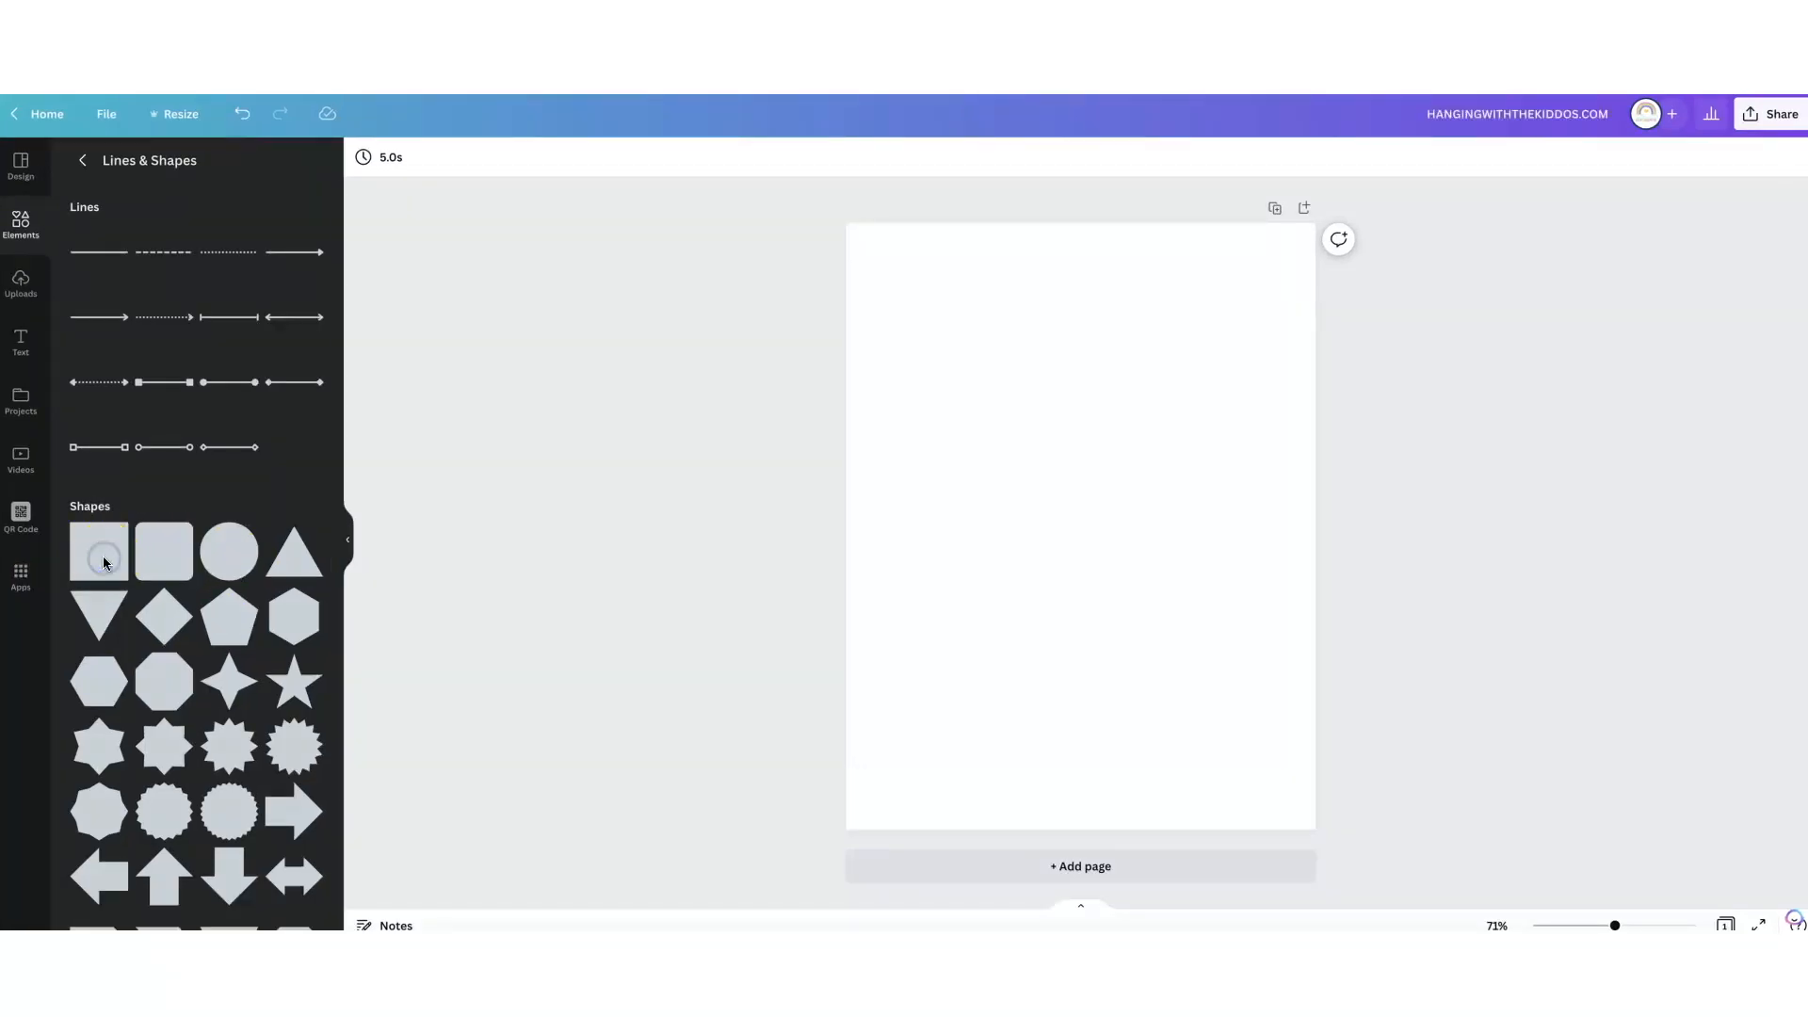
click(102, 559)
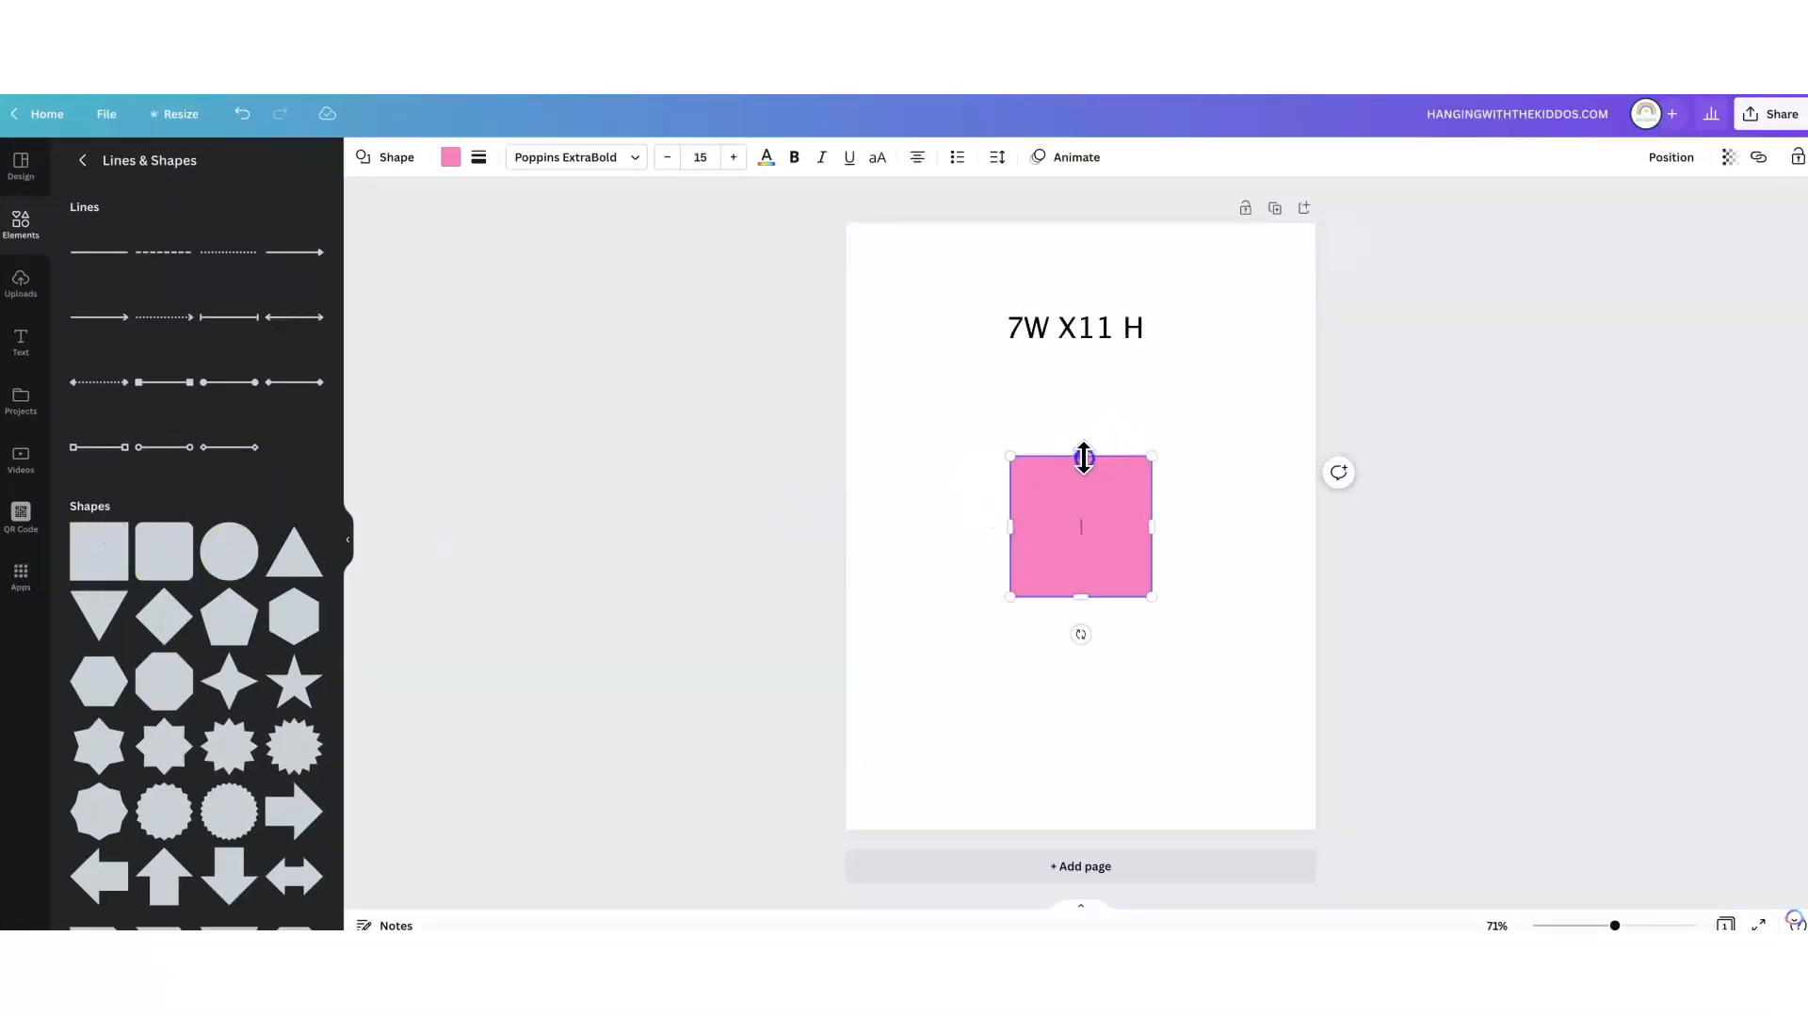
drag(1083, 458, 1082, 223)
drag(1087, 597, 1082, 829)
drag(1013, 531, 846, 537)
drag(1150, 531, 1230, 528)
drag(1031, 520, 1066, 518)
click(451, 156)
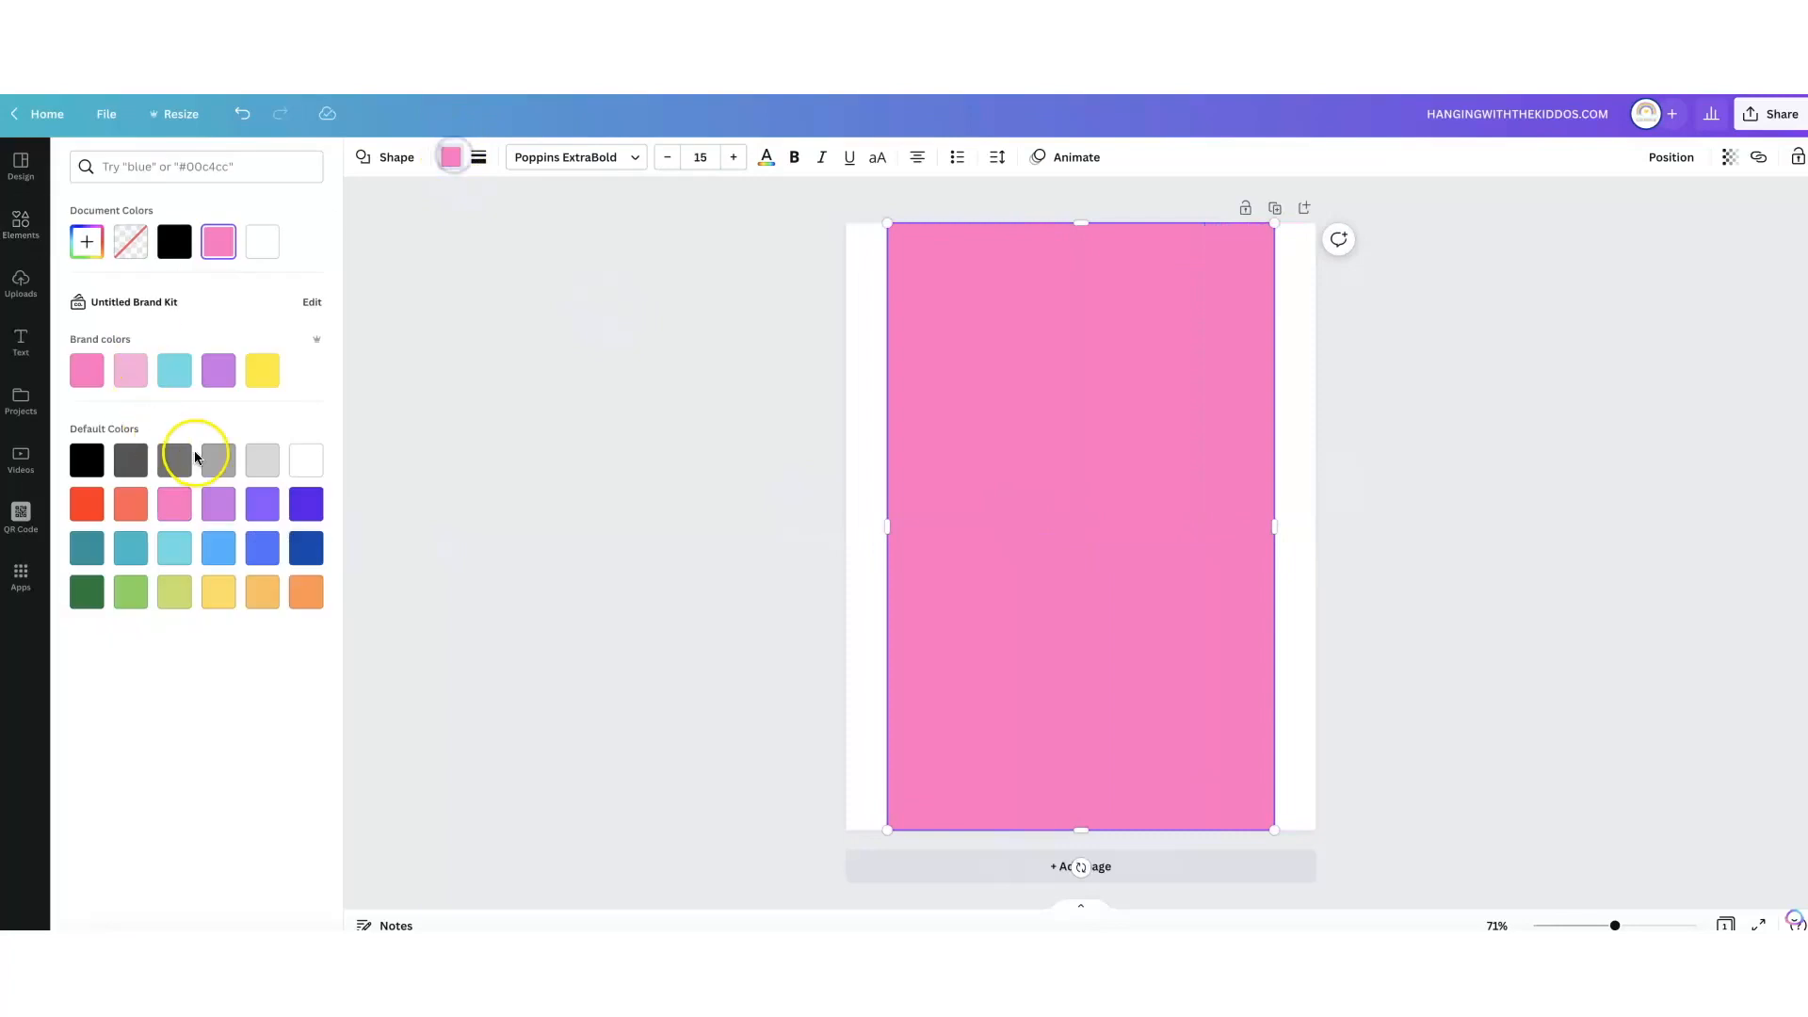
click(135, 461)
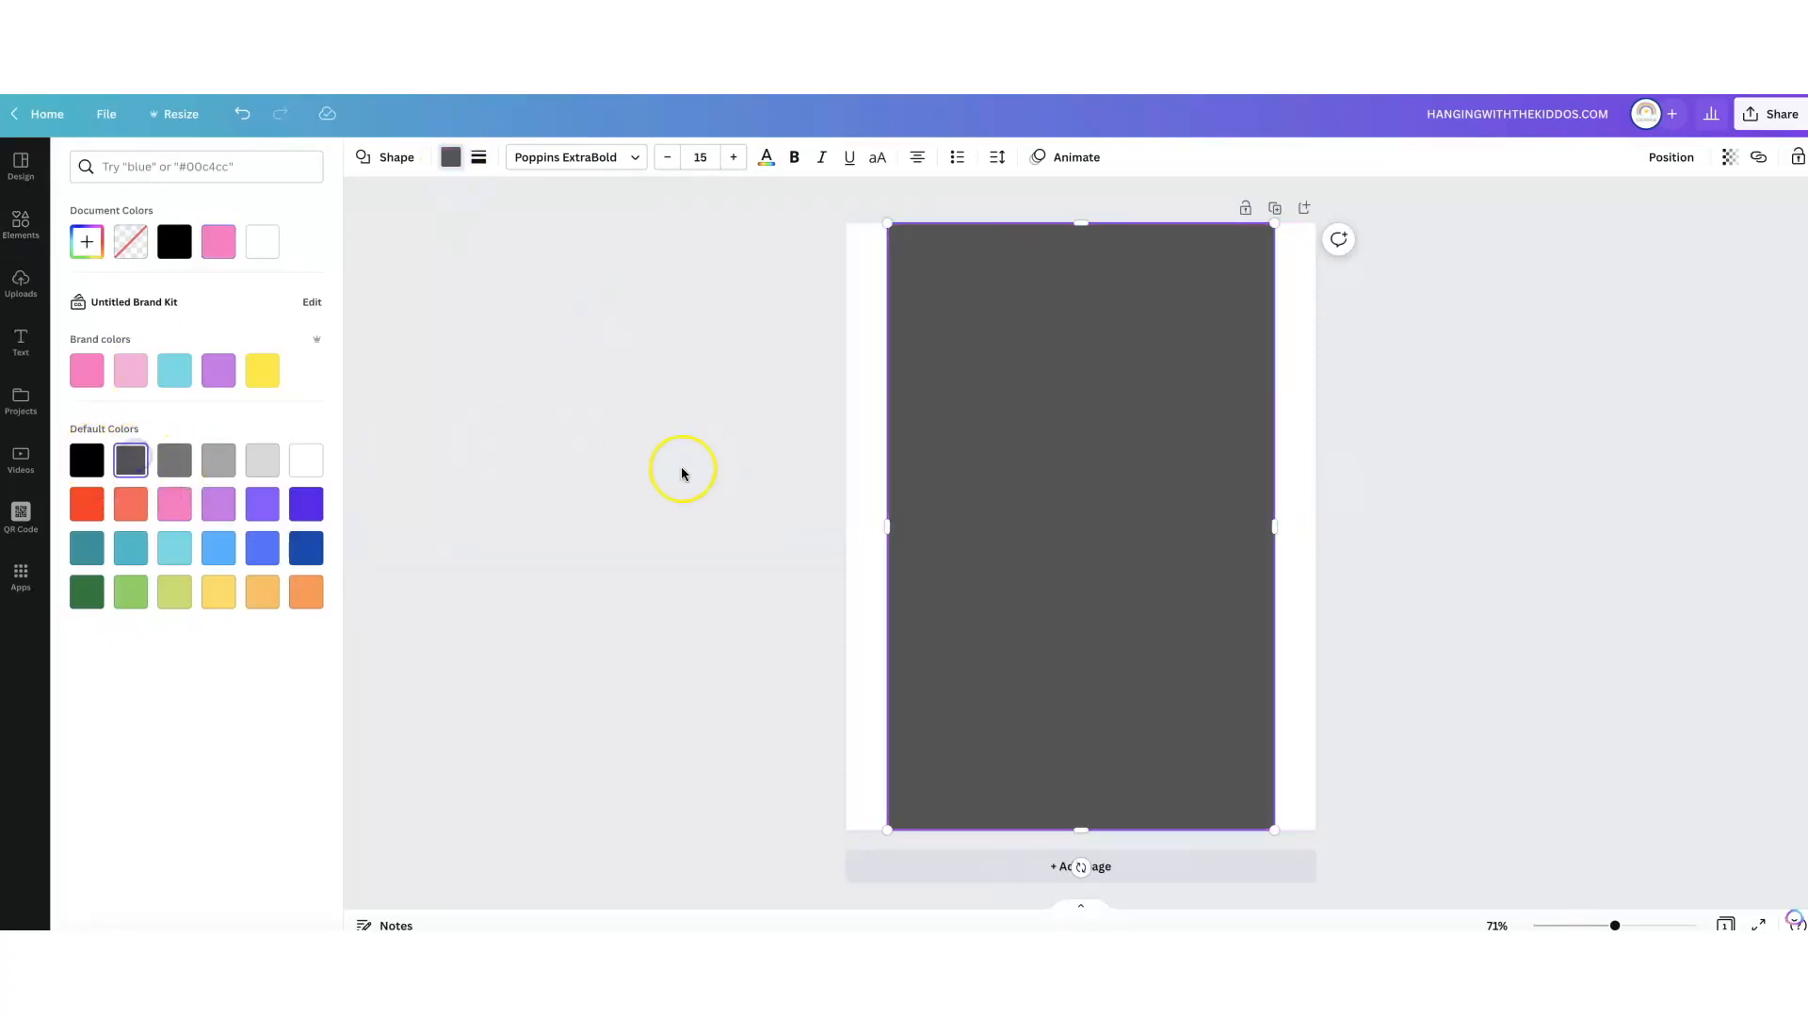
Add a light pink rectangle 7 in wide by 0.4 in high along the upper edge of the dark gray rectangle.
key(r)
drag(1065, 533, 1272, 333)
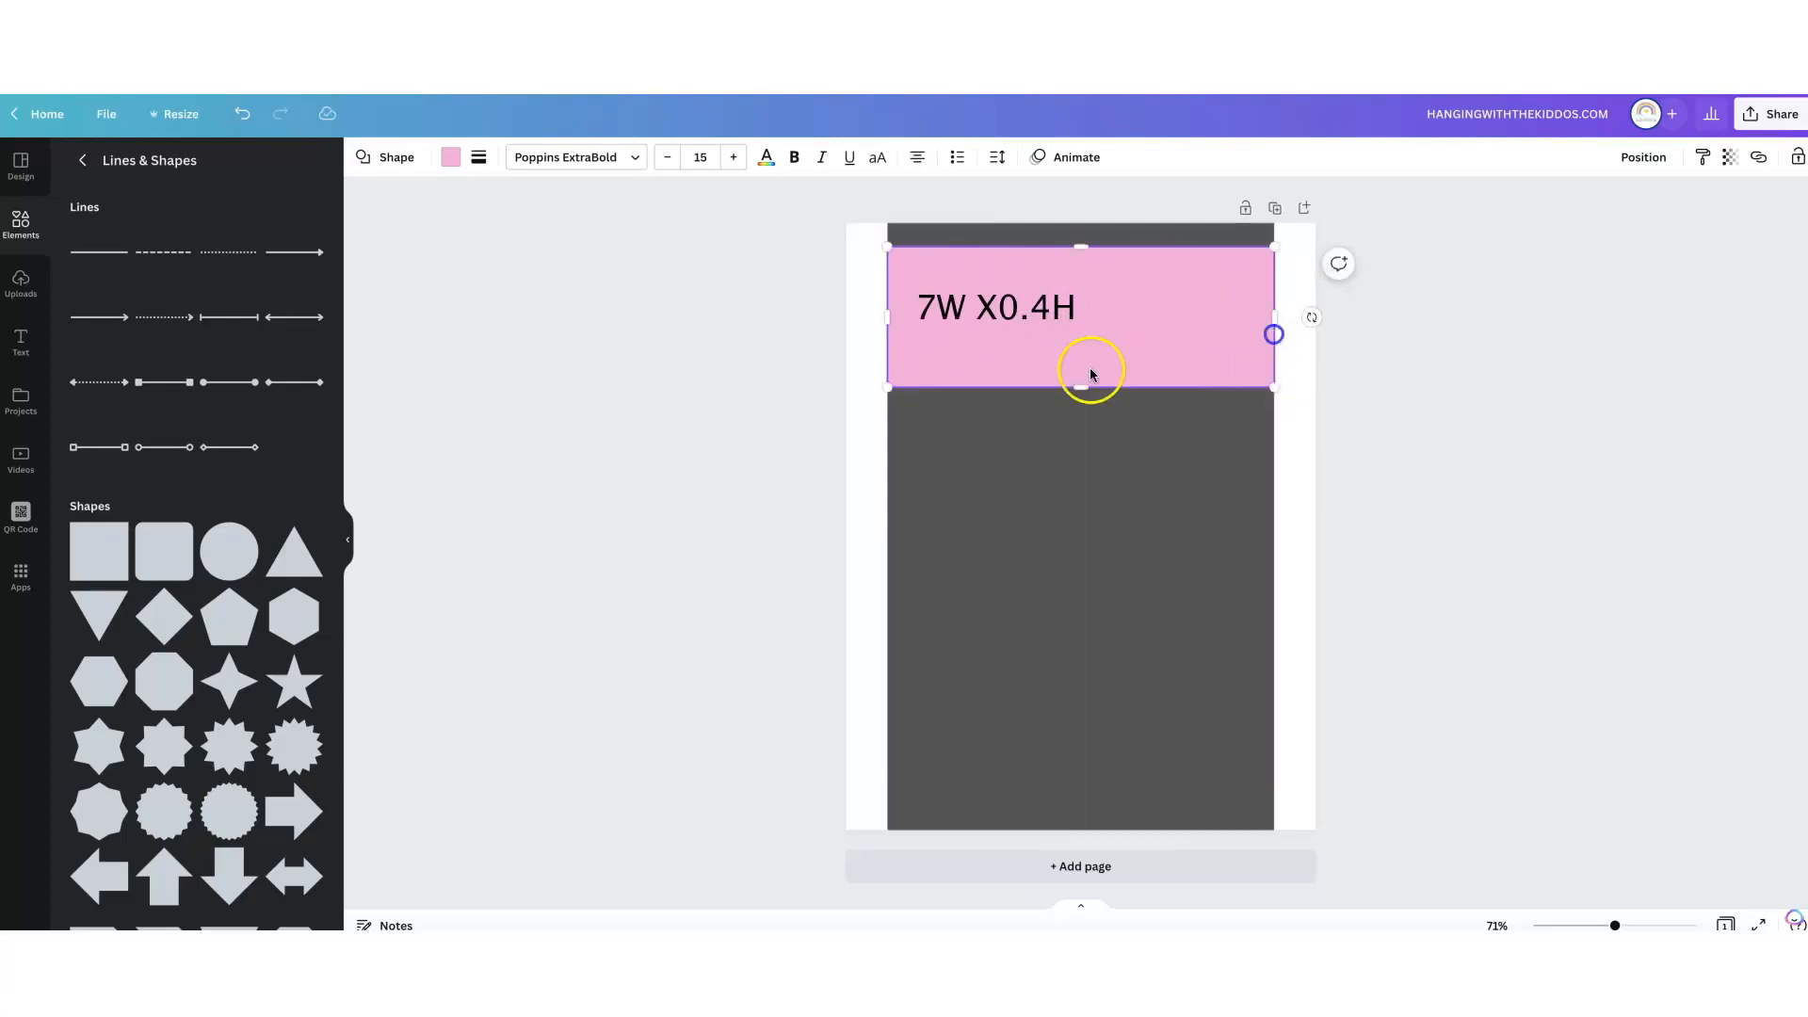
drag(1082, 384, 1001, 235)
Duplicate the pink strip and make the copy a taller, medium gray panel directly beneath it.
click(1054, 290)
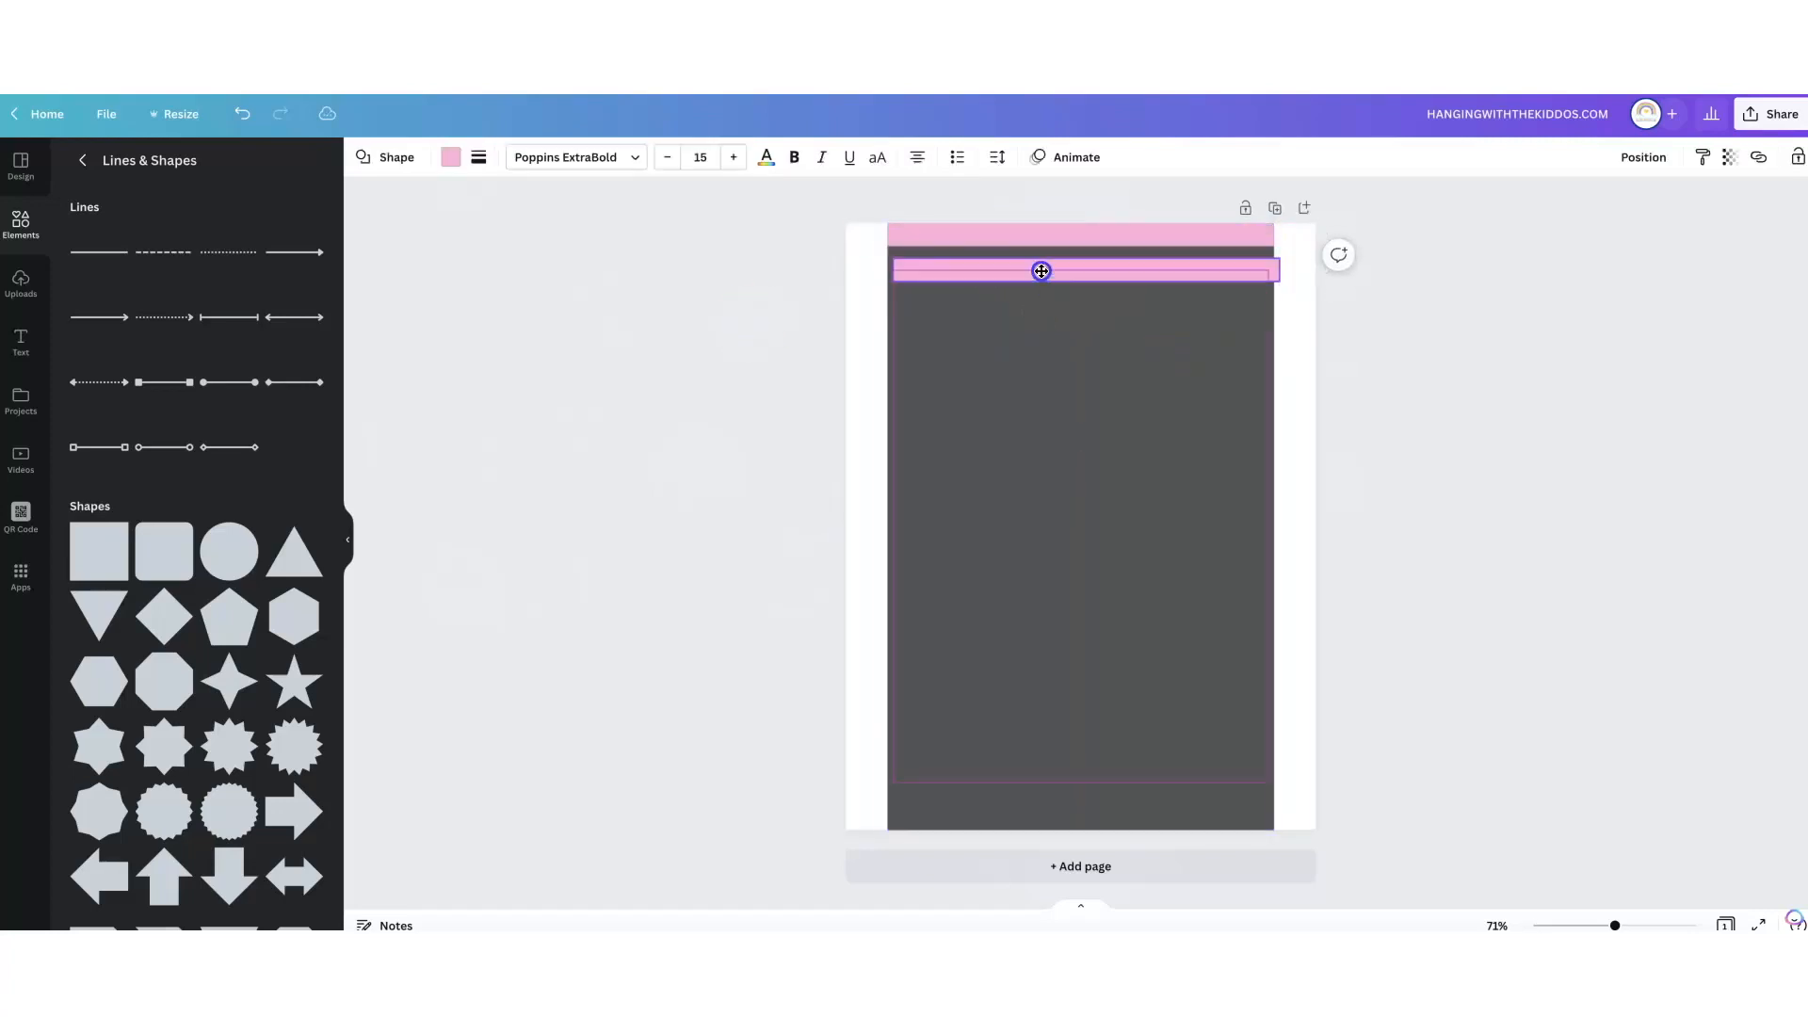
click(451, 157)
click(227, 467)
Place a copy of the gray panel directly below it, fill it with a darker gray and stretch it to 4.7 in high.
drag(1032, 292, 1065, 449)
click(1056, 207)
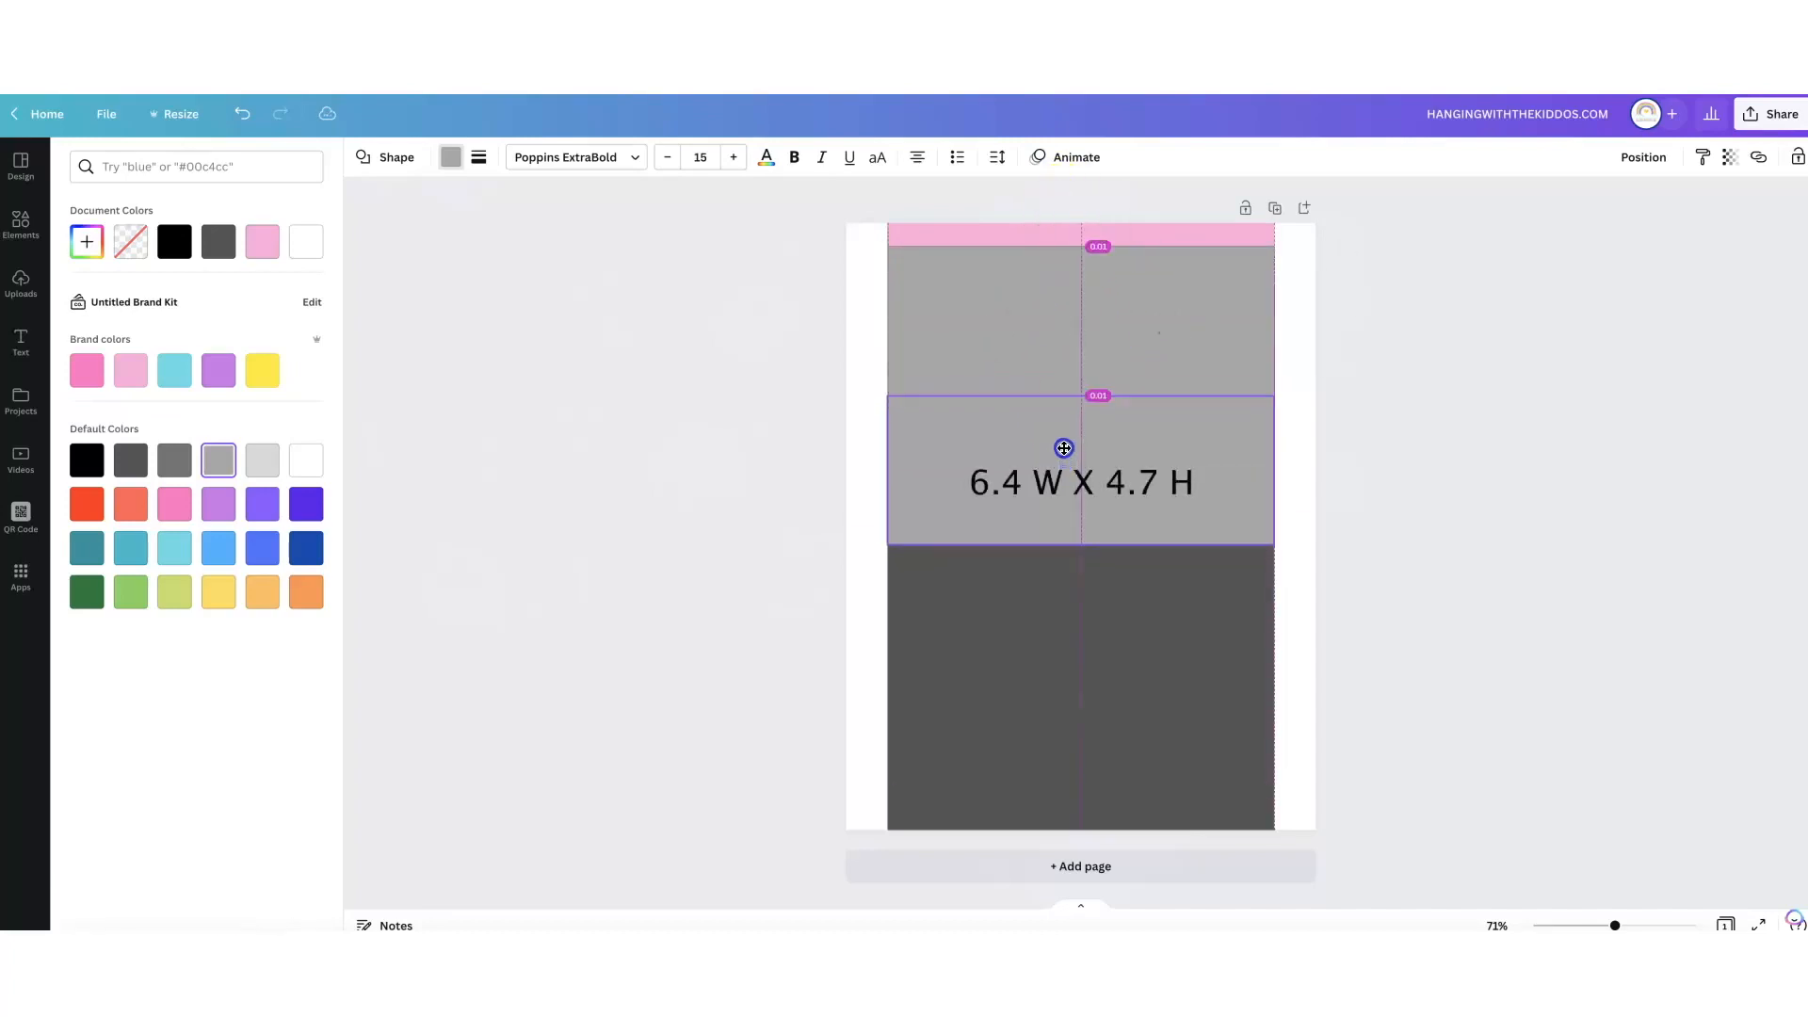
click(182, 473)
drag(1080, 545, 1077, 651)
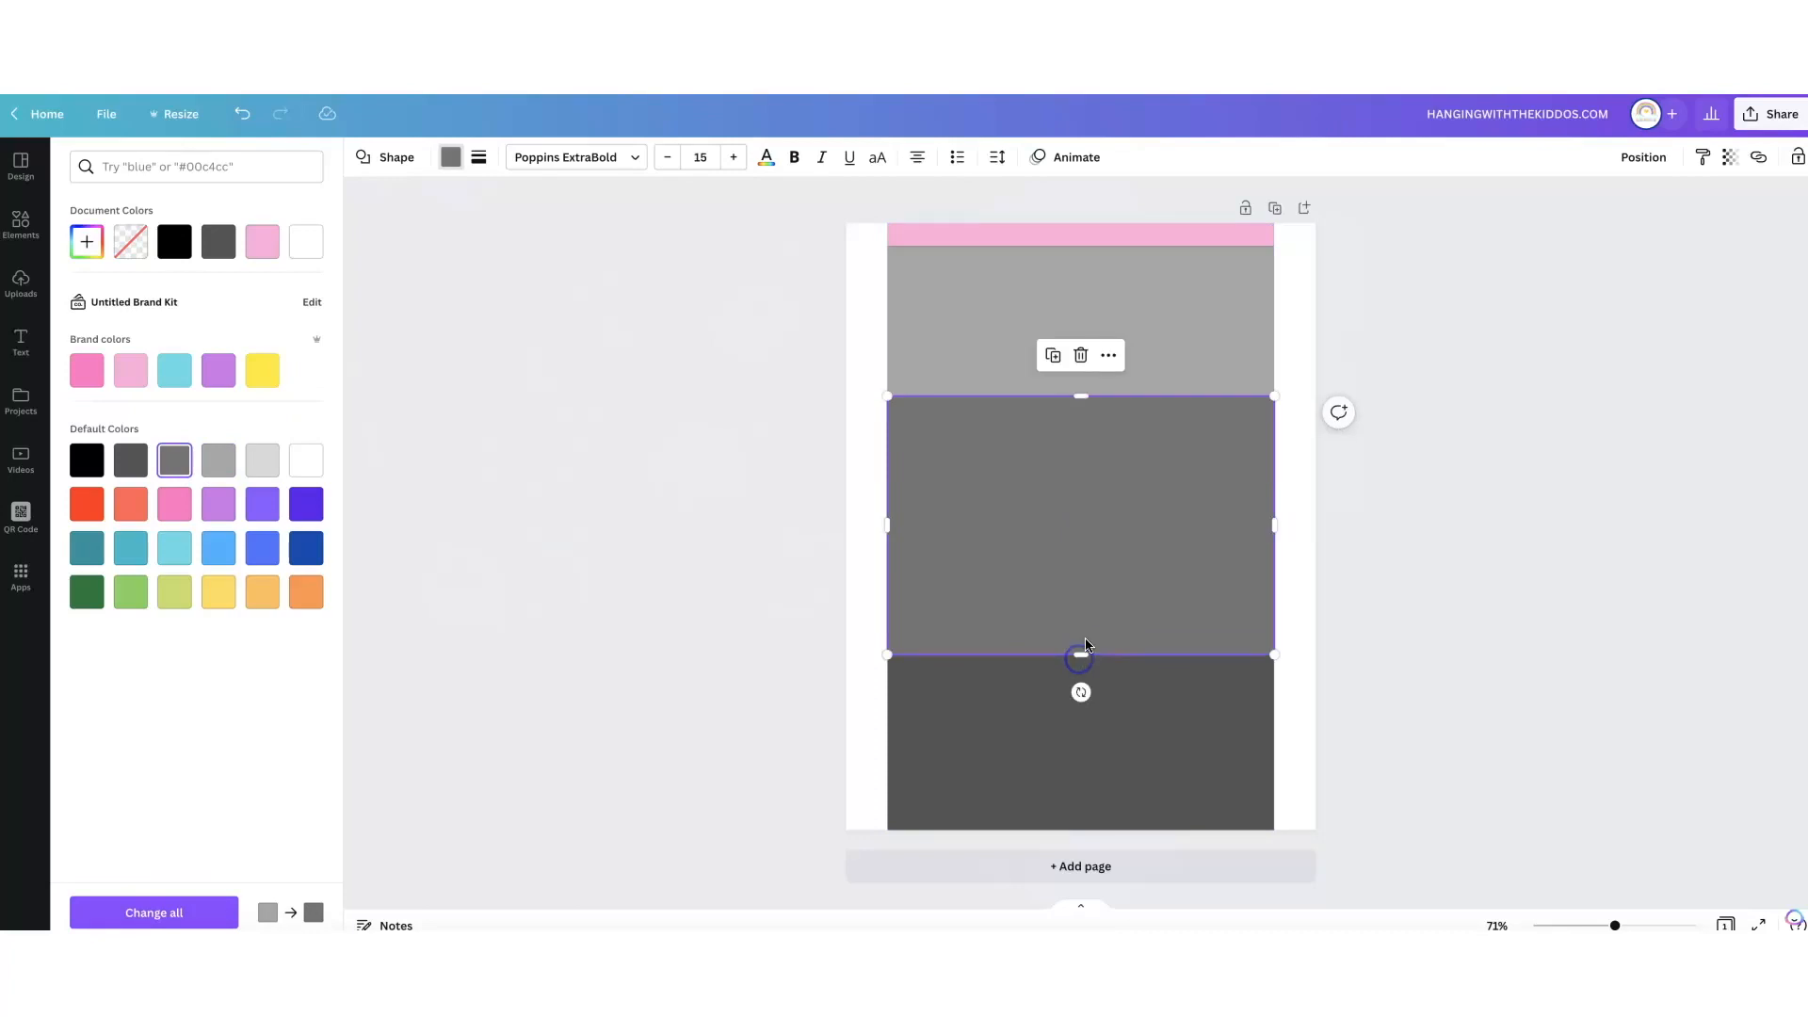
click(1065, 240)
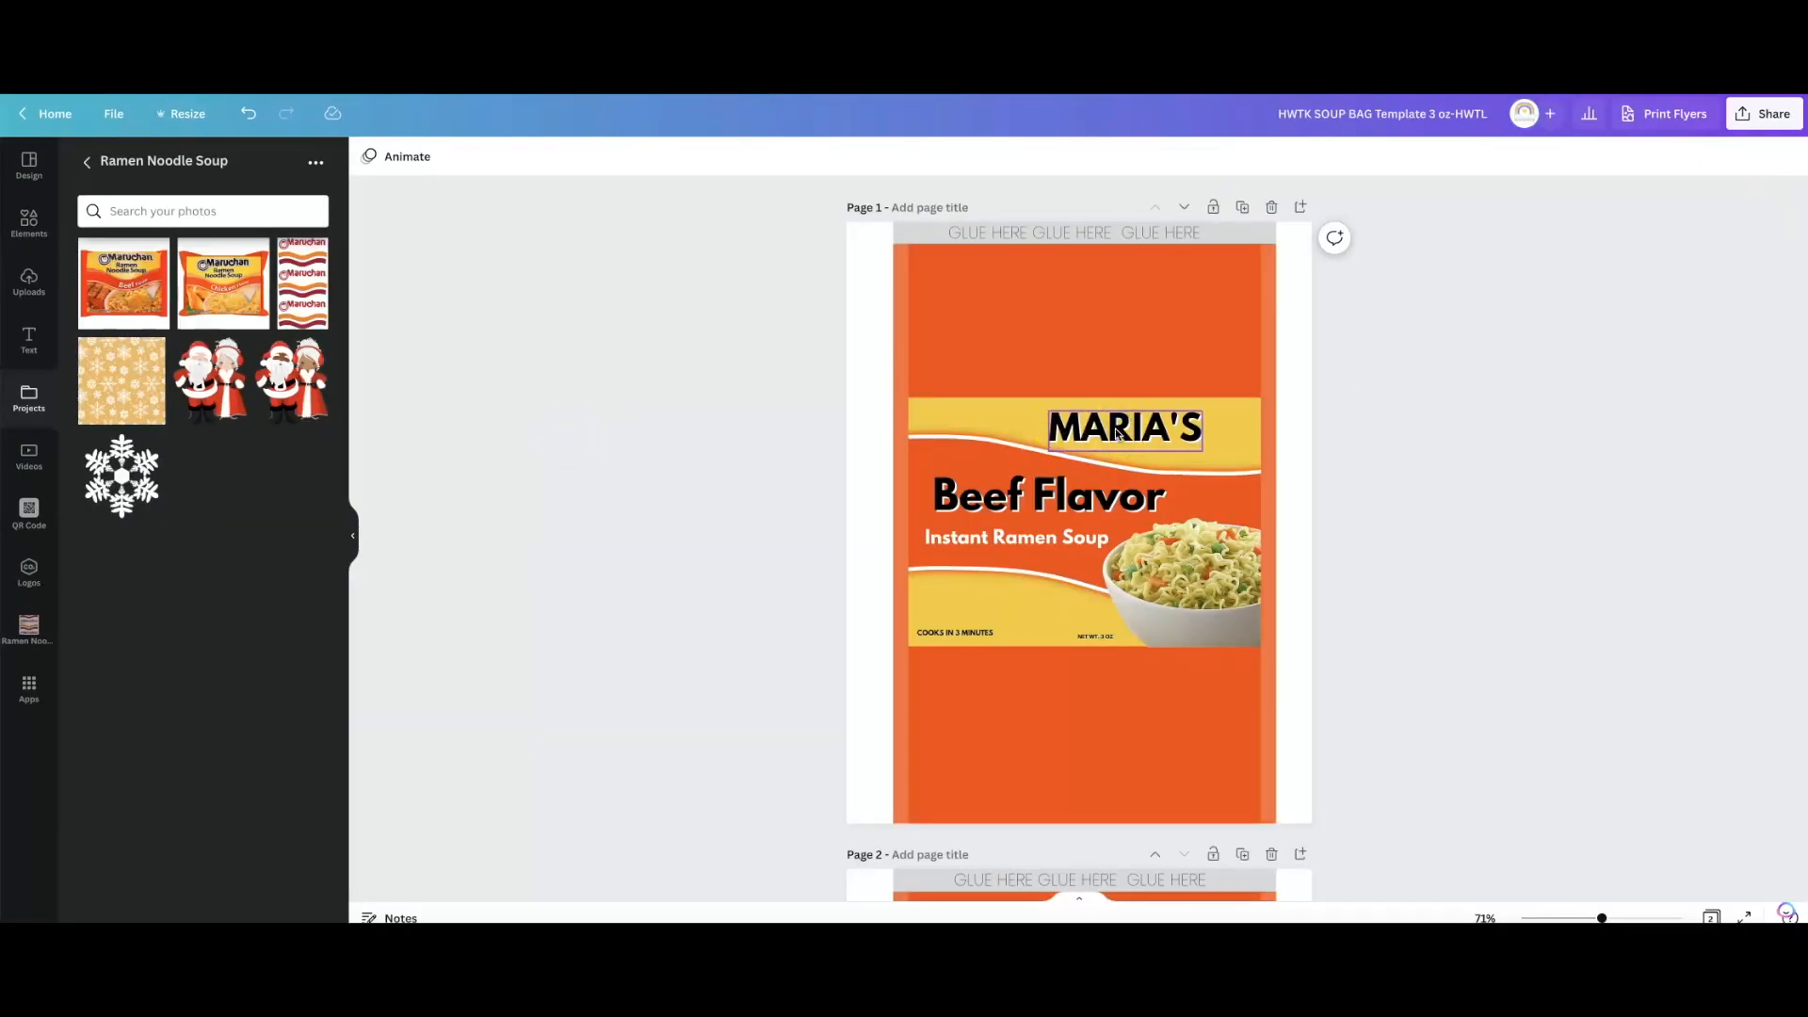
On page 1 of the soup bag template, delete the name heading and fill the orange panels above and below the label with bright red.
click(1094, 424)
key(Delete)
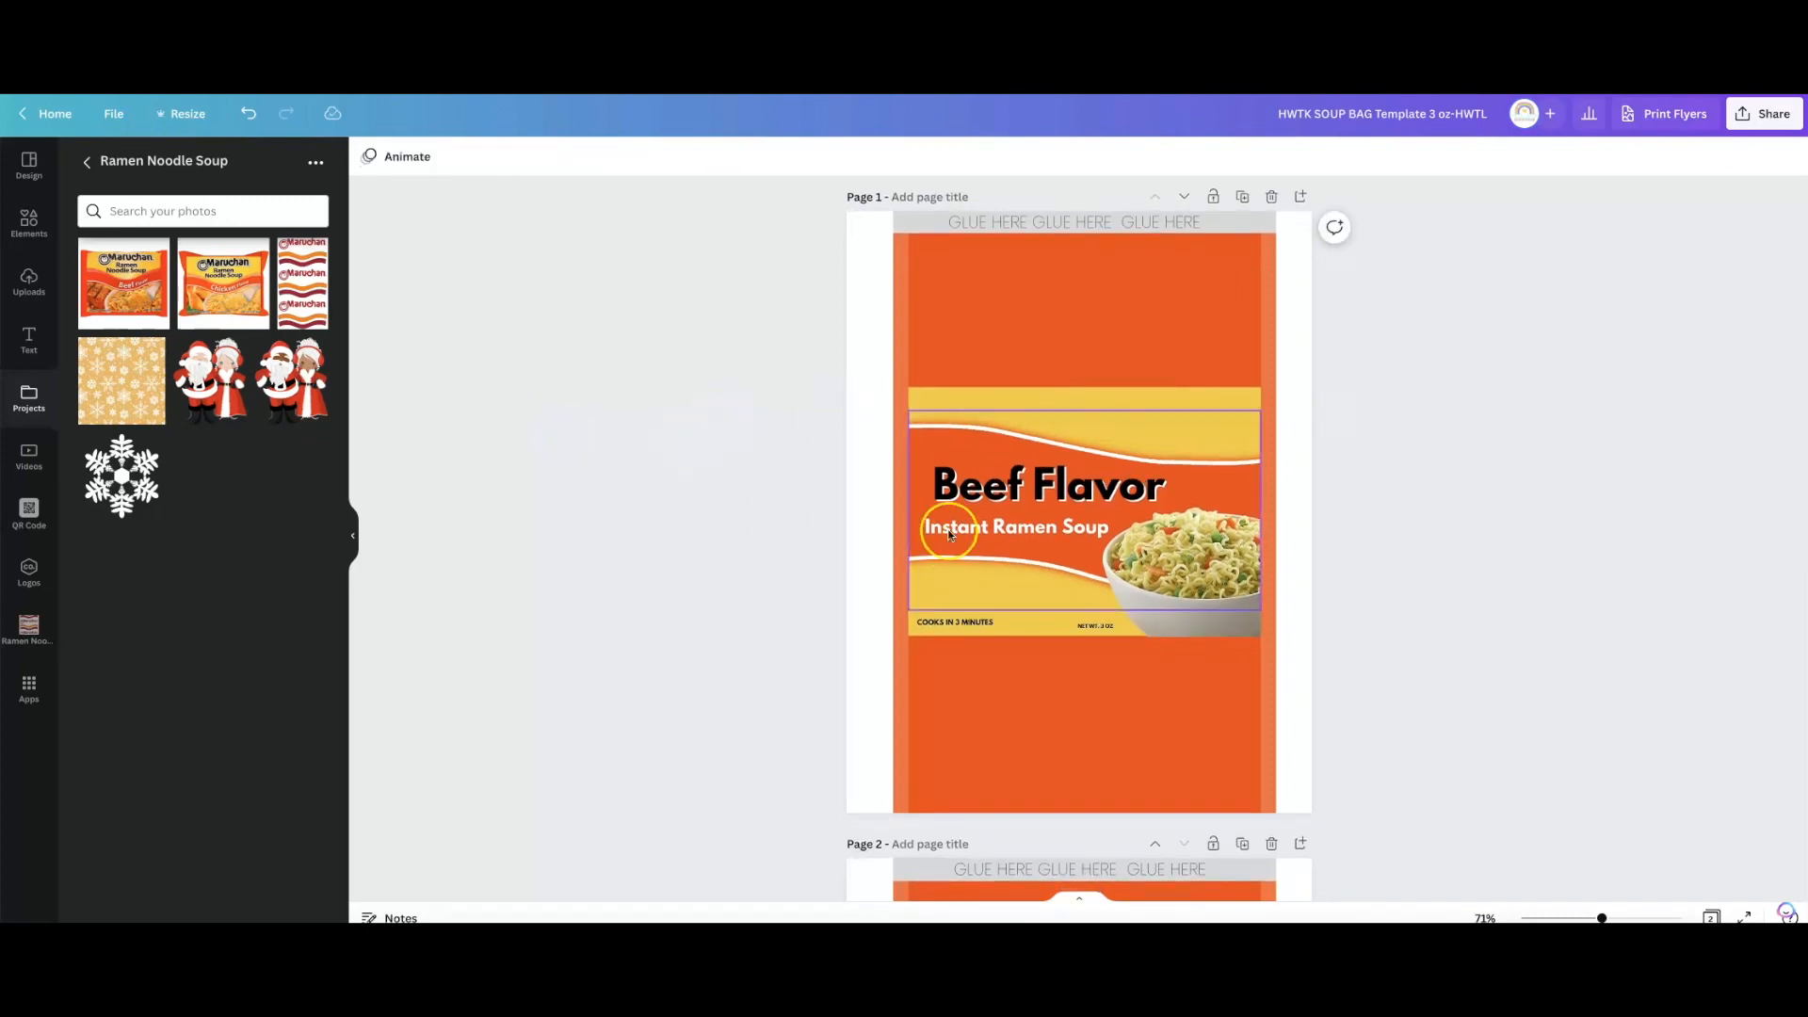
click(1028, 274)
click(461, 161)
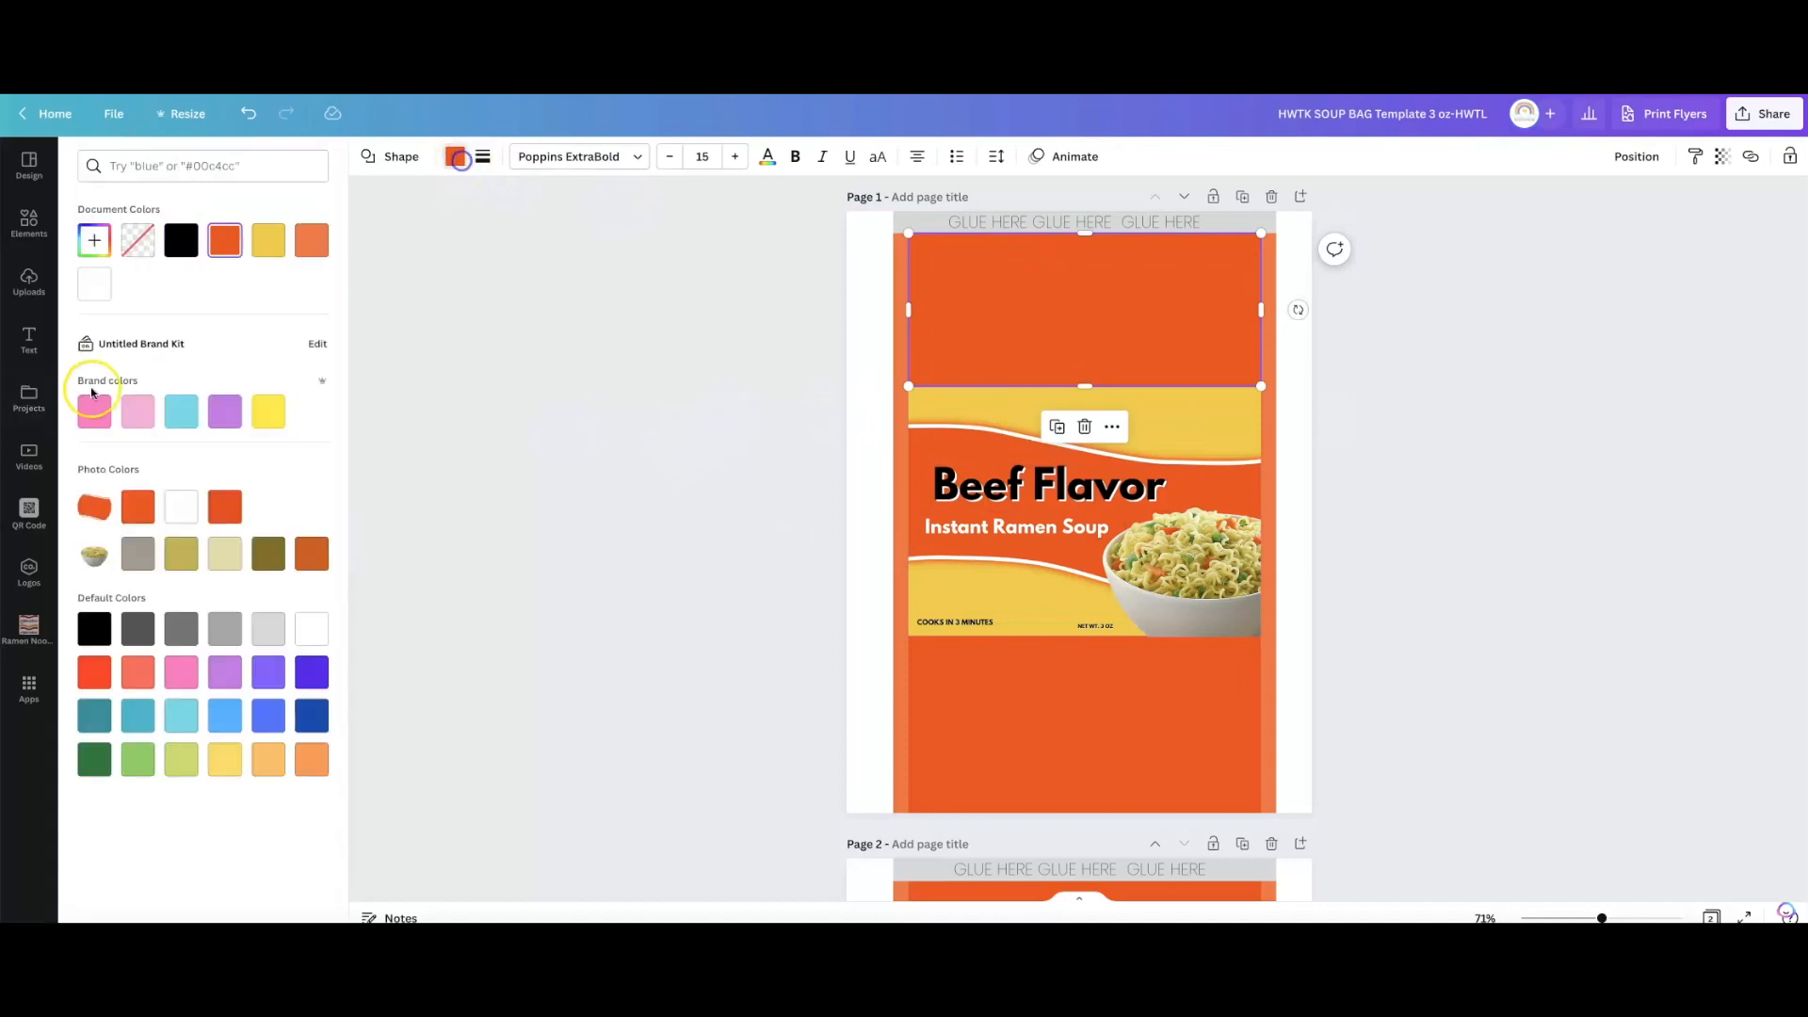
click(101, 680)
click(1022, 759)
click(94, 672)
Fill the full-height background rectangle and the yellow label panel with black.
click(899, 490)
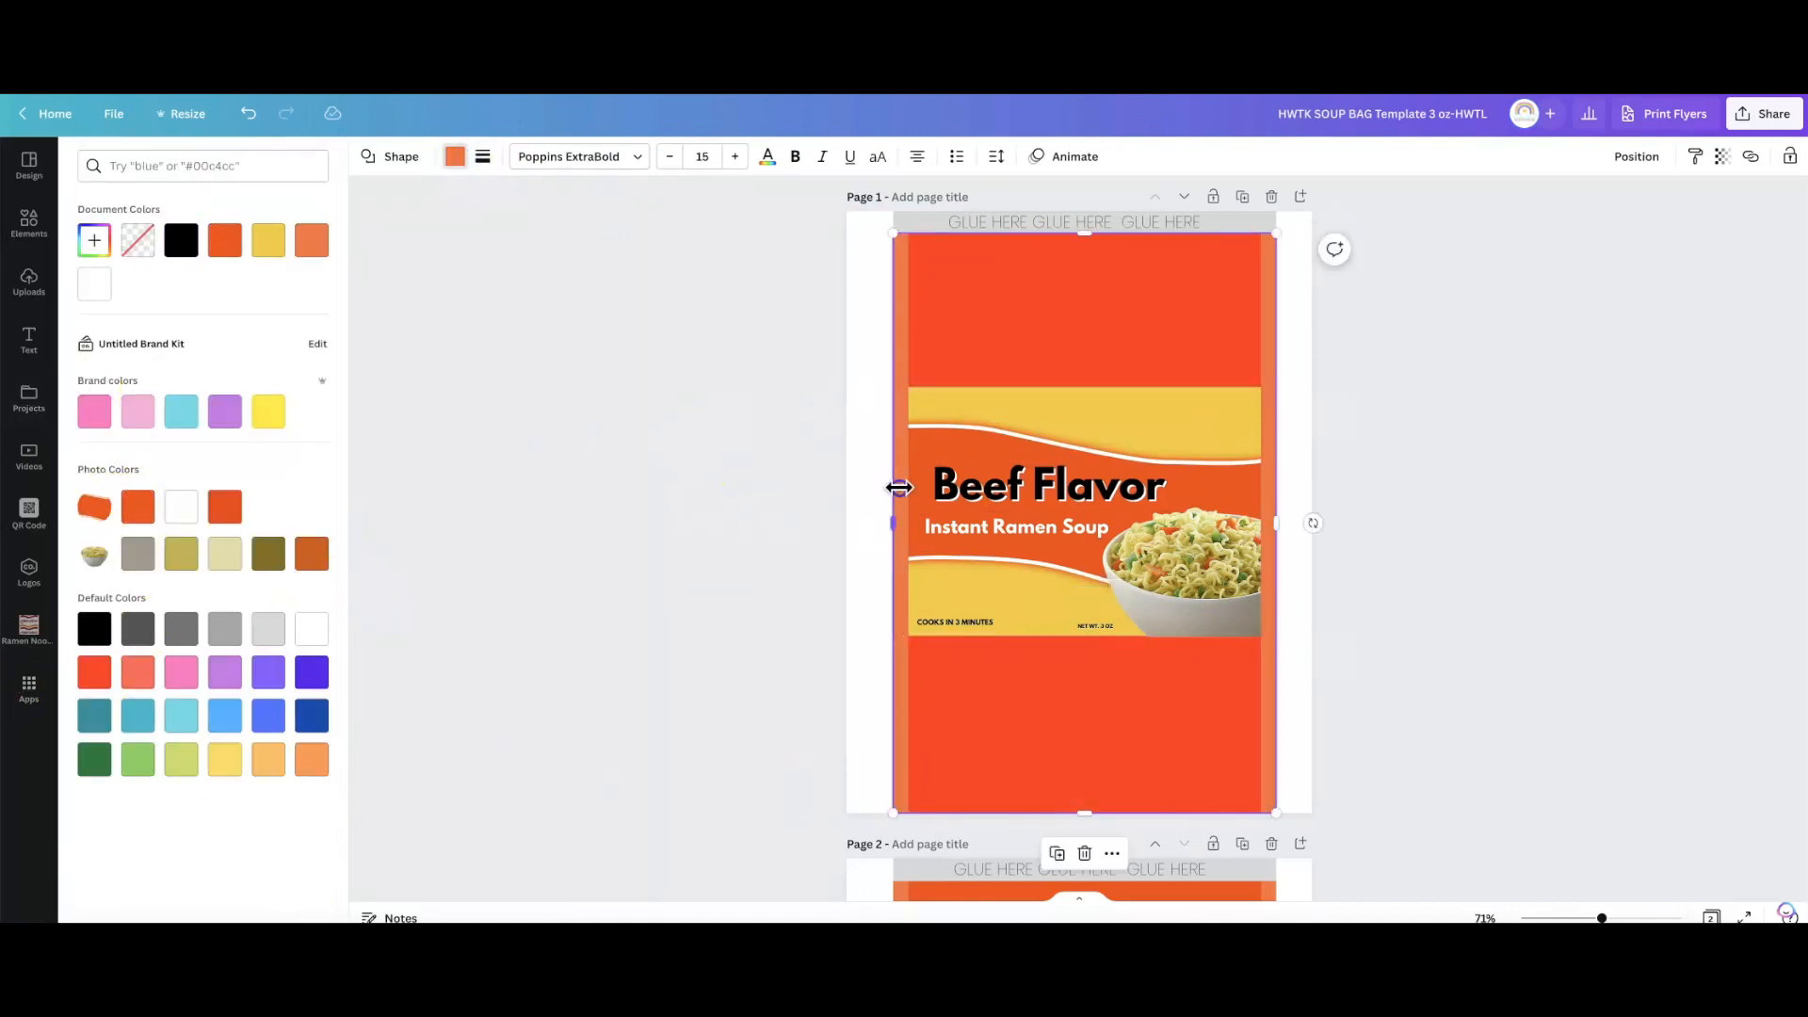
click(95, 629)
click(797, 403)
click(1219, 402)
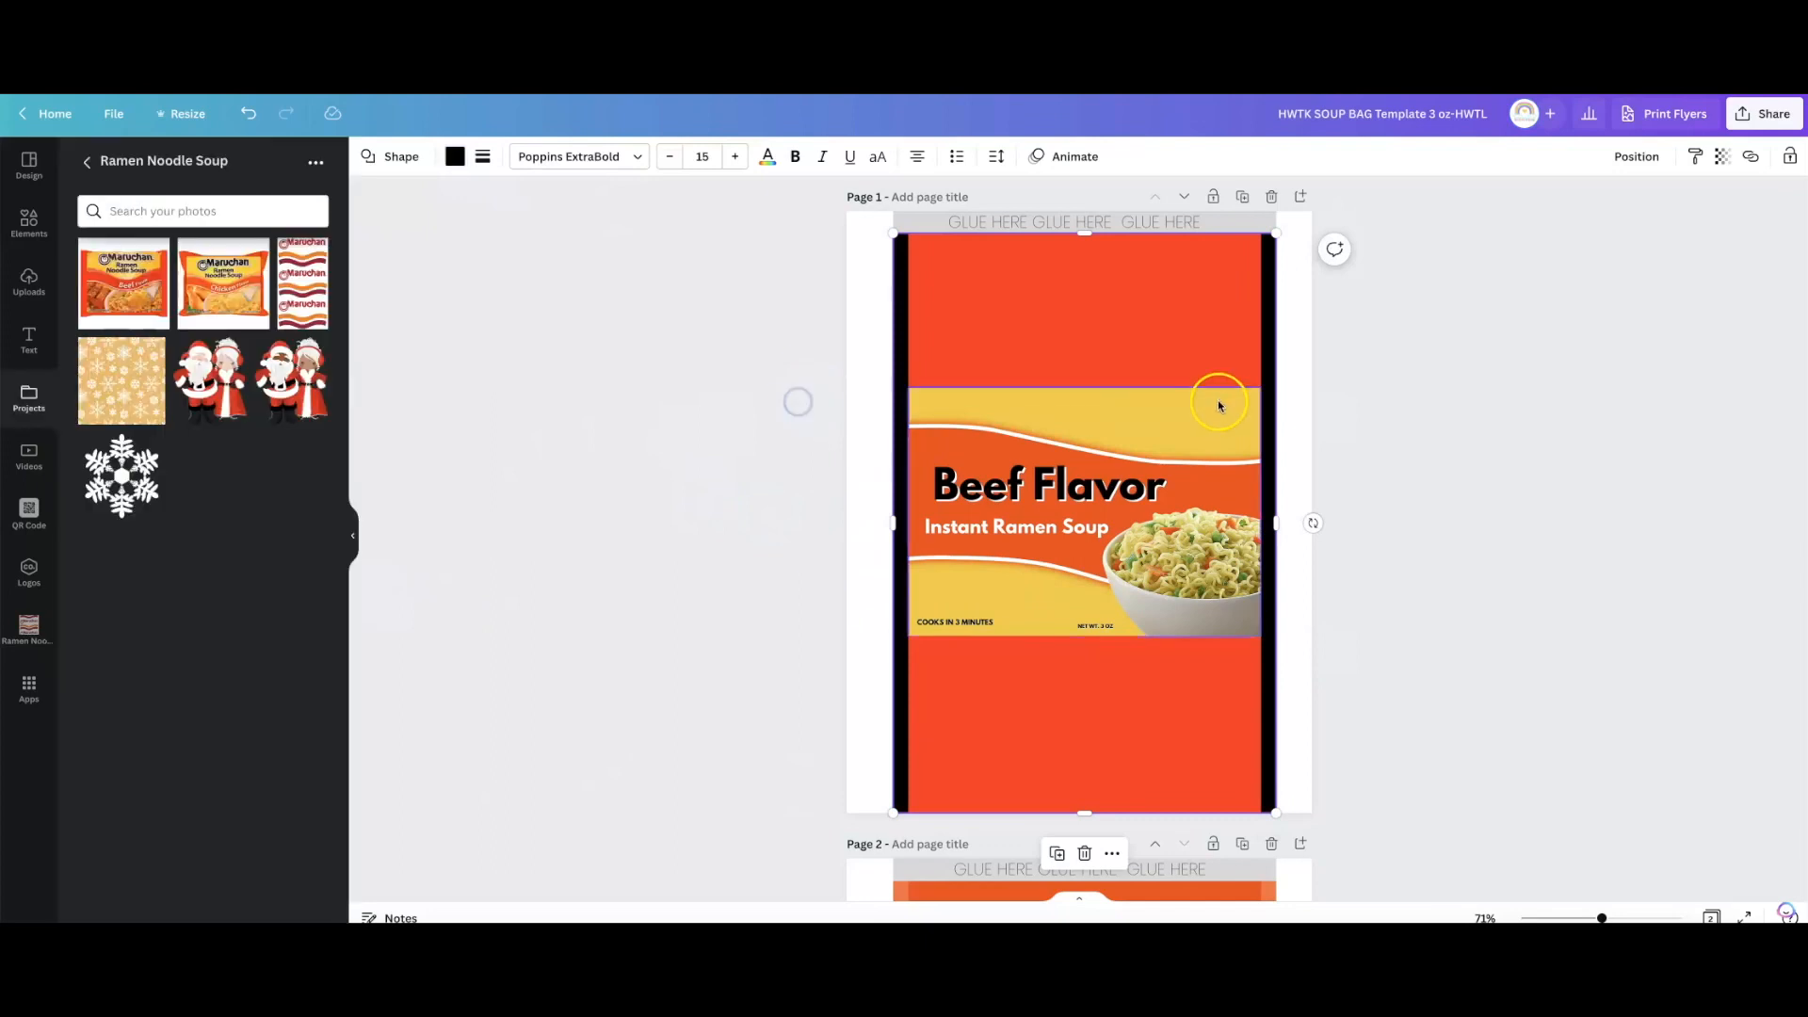
click(457, 157)
click(182, 239)
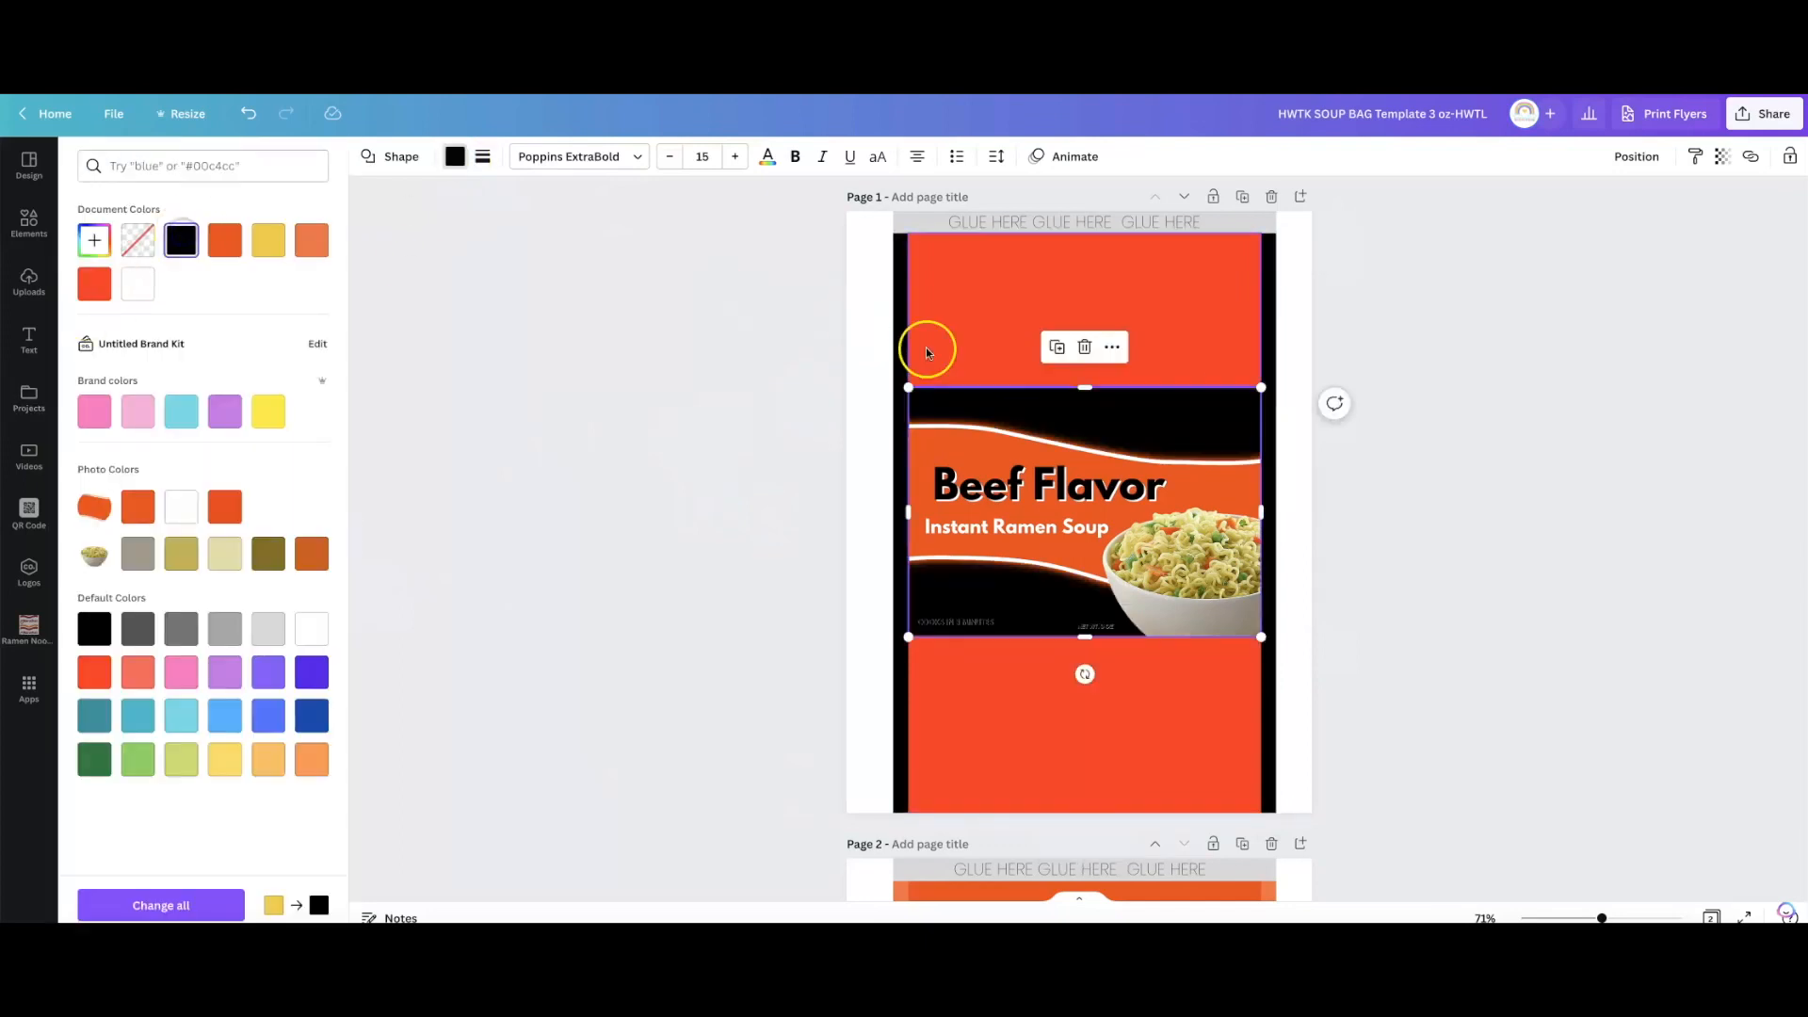
Move the noodle bowl, the "Cooks in 3 minutes" text and the net weight text down onto the lower red panel.
drag(1212, 593, 1216, 772)
drag(953, 623, 965, 744)
click(1092, 626)
drag(1092, 626, 1058, 751)
Shift the "Beef Flavor" and "Instant Ramen Soup" texts toward the right edge of the label.
click(1050, 485)
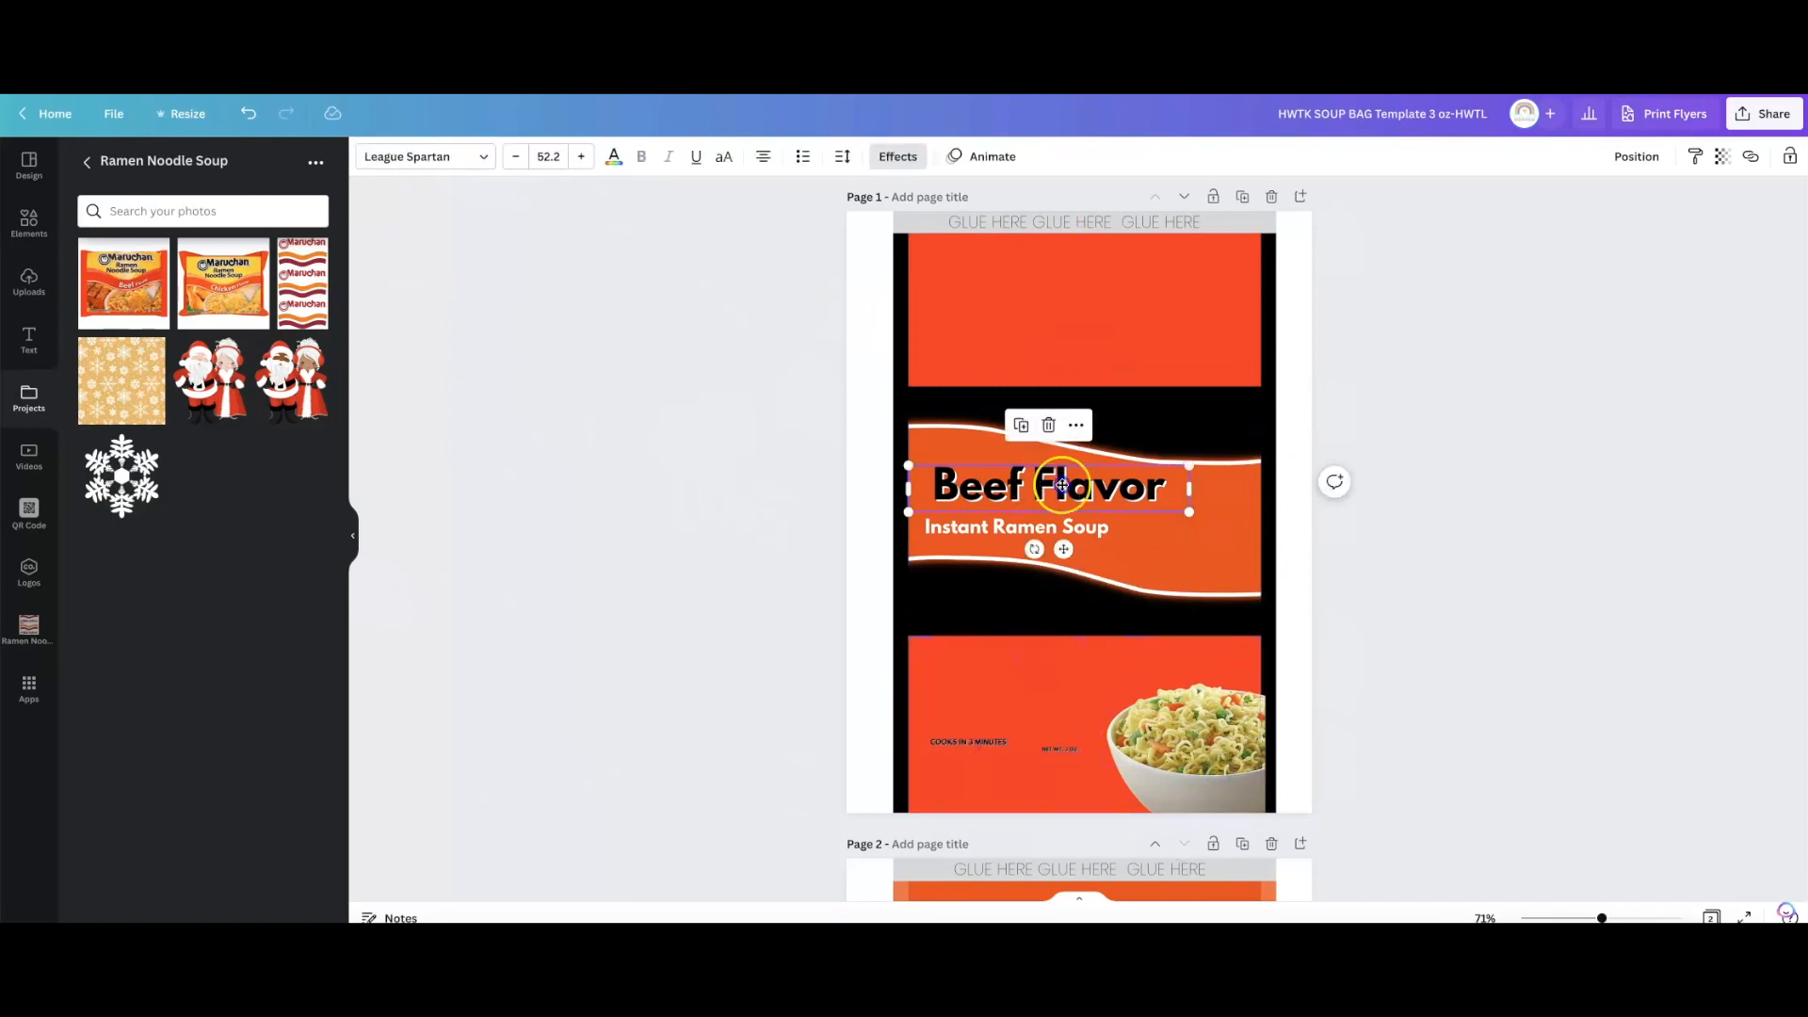
drag(1050, 485, 1164, 485)
drag(993, 527, 1152, 525)
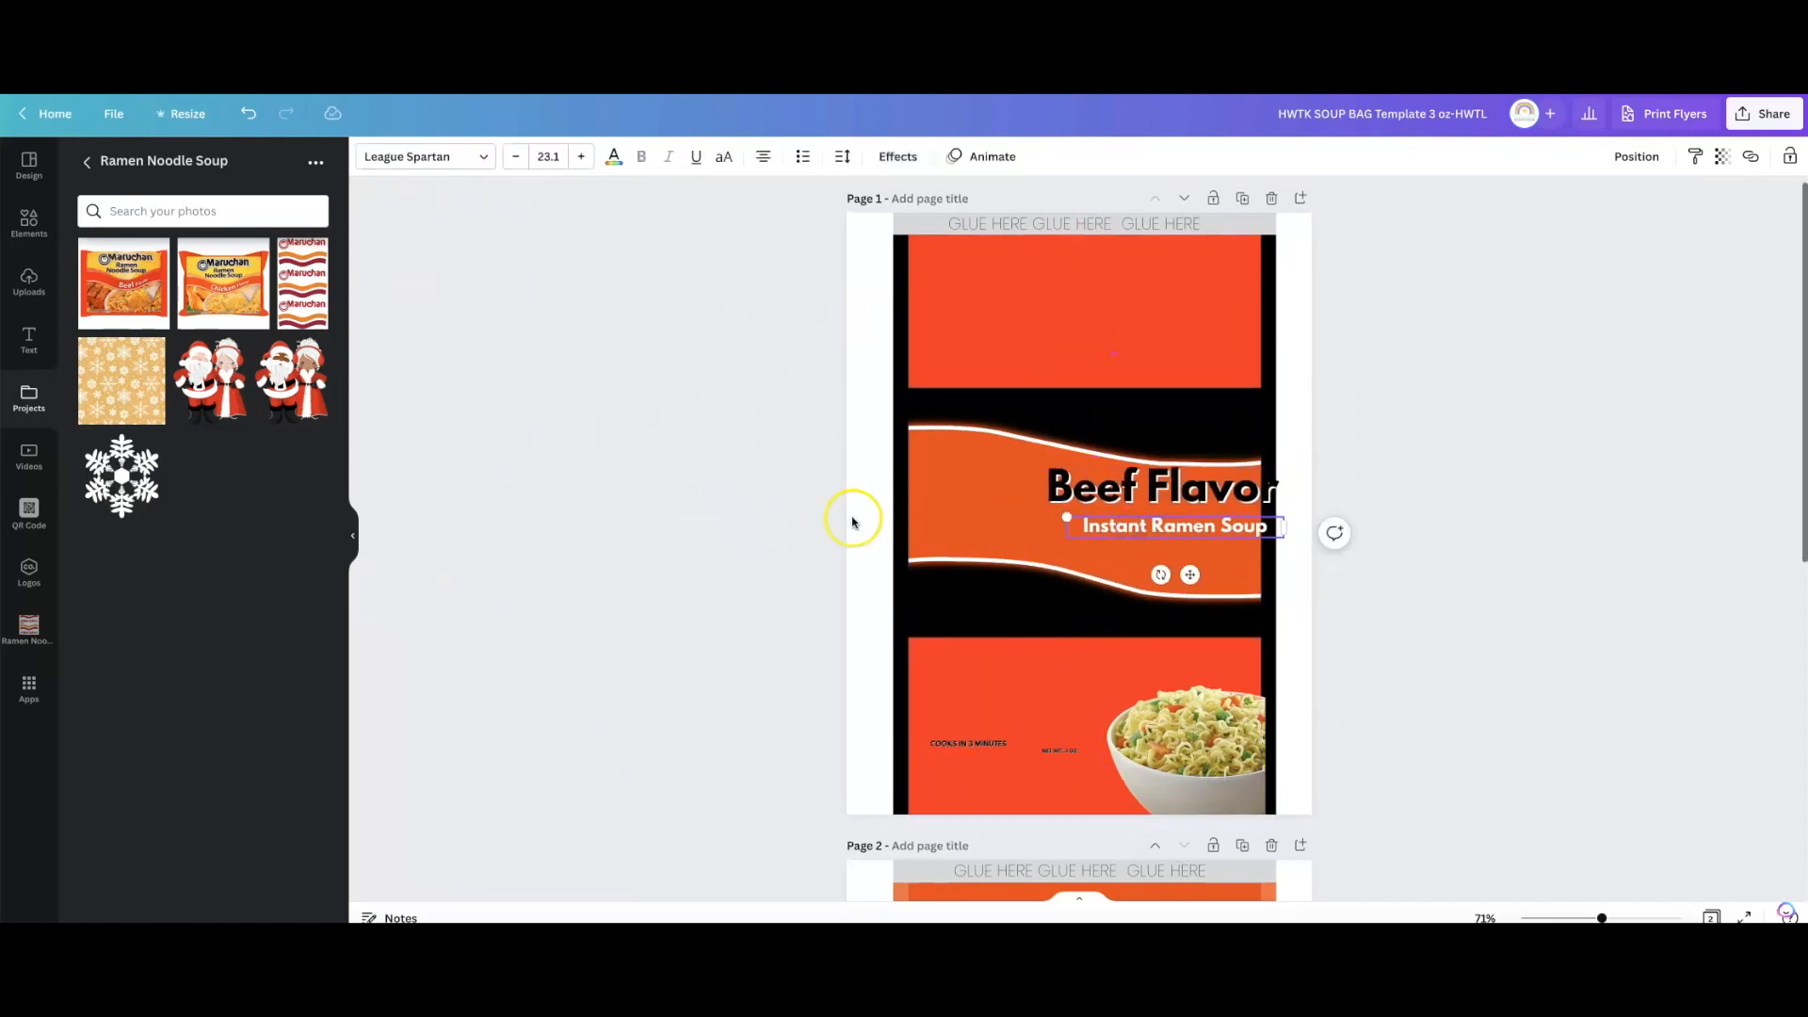
Apply the Duotone effect to the wavy orange banner, using bright red for both highlights and shadows.
click(974, 475)
click(388, 160)
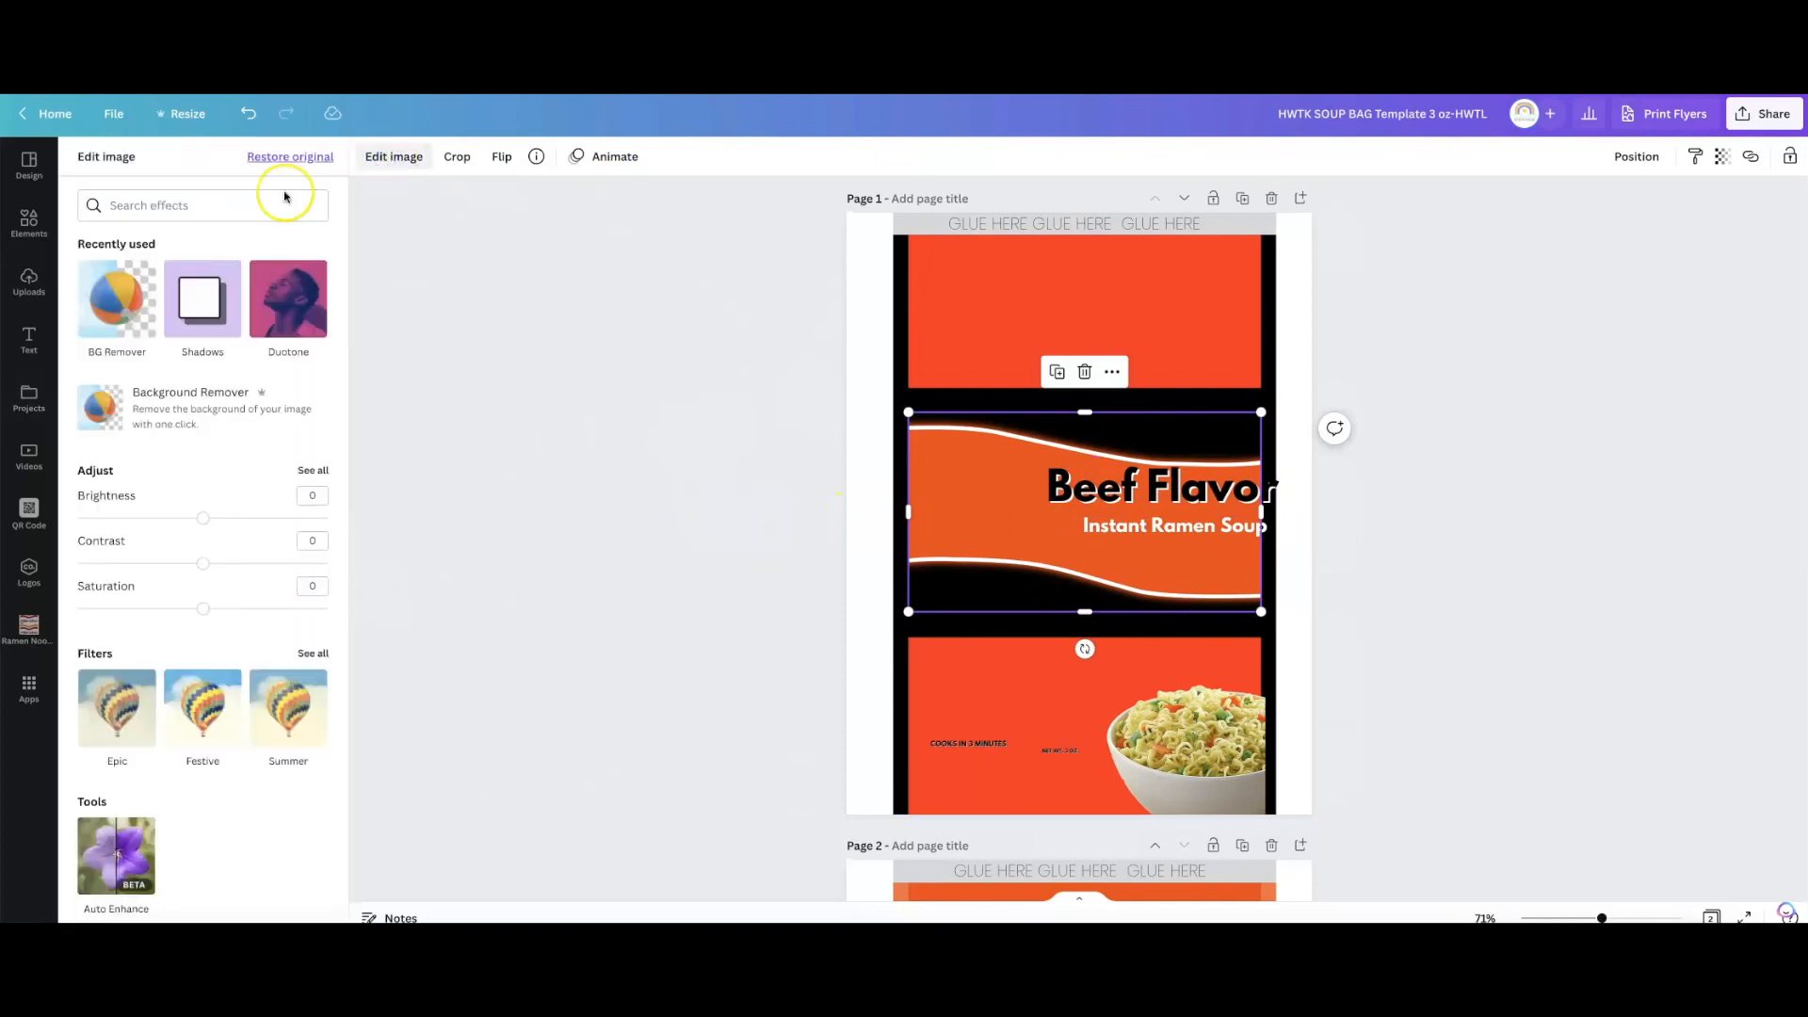
click(288, 298)
click(201, 235)
click(205, 242)
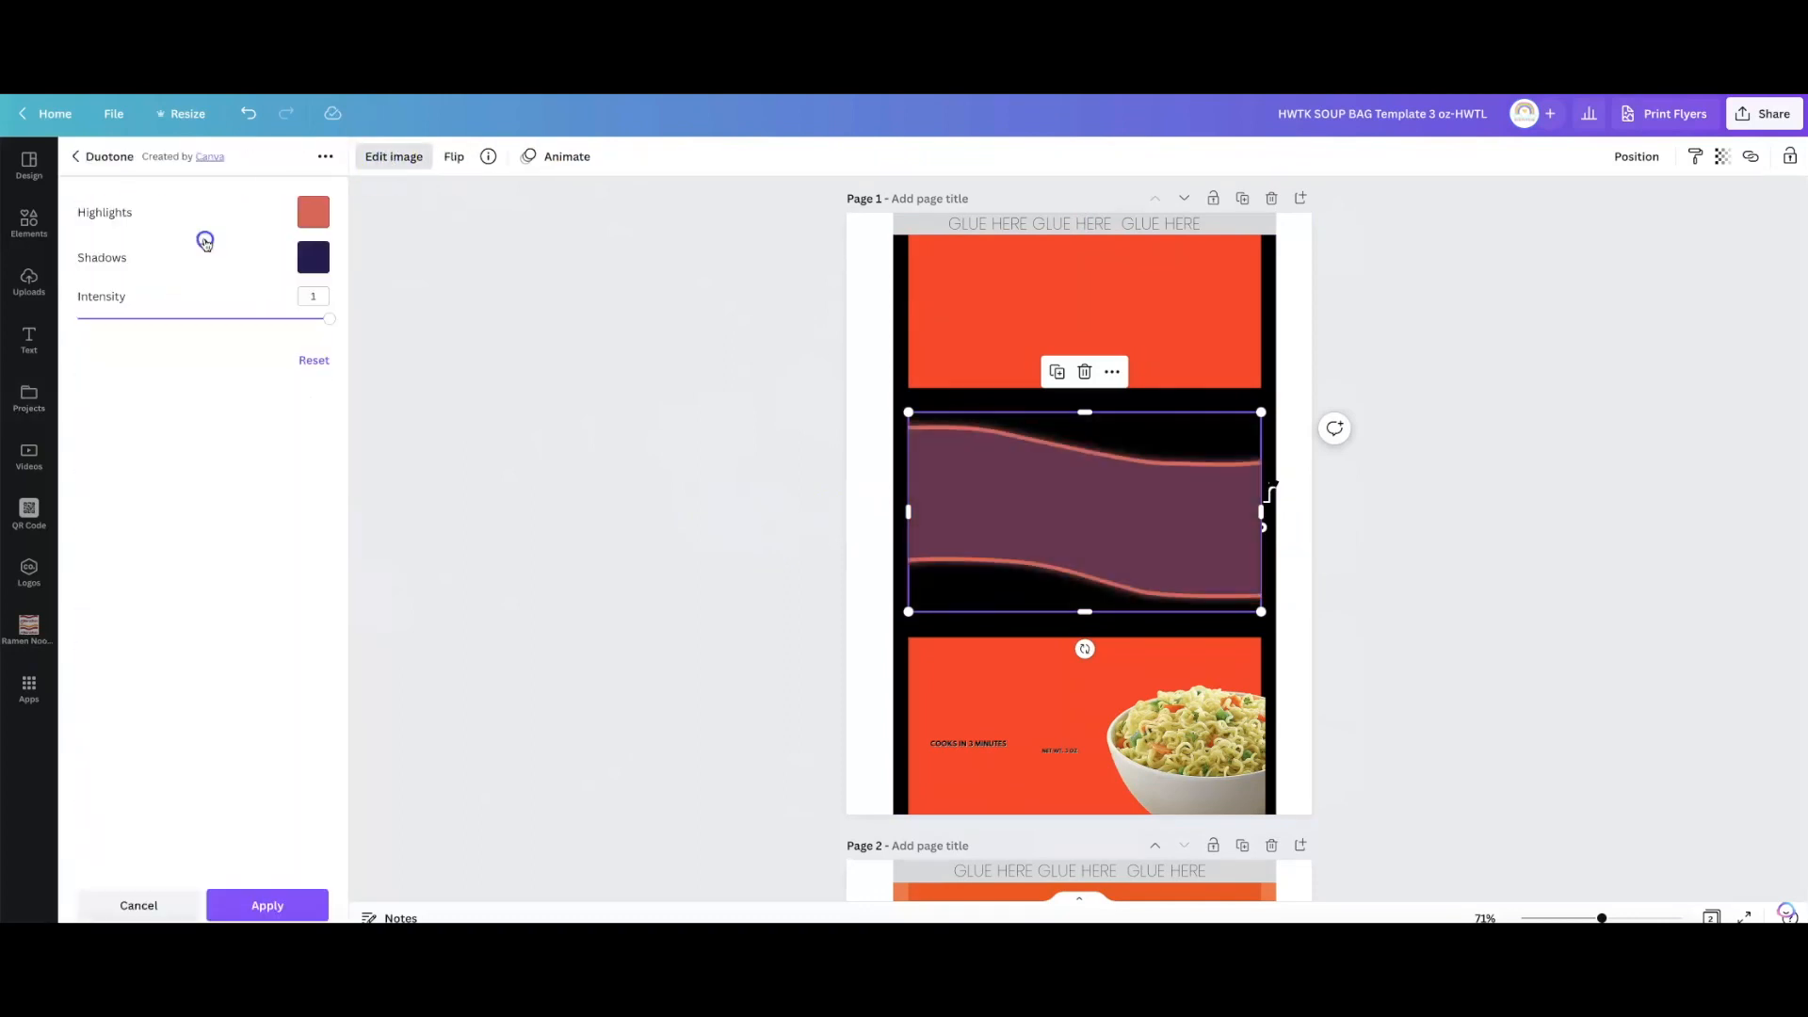
click(308, 221)
click(530, 294)
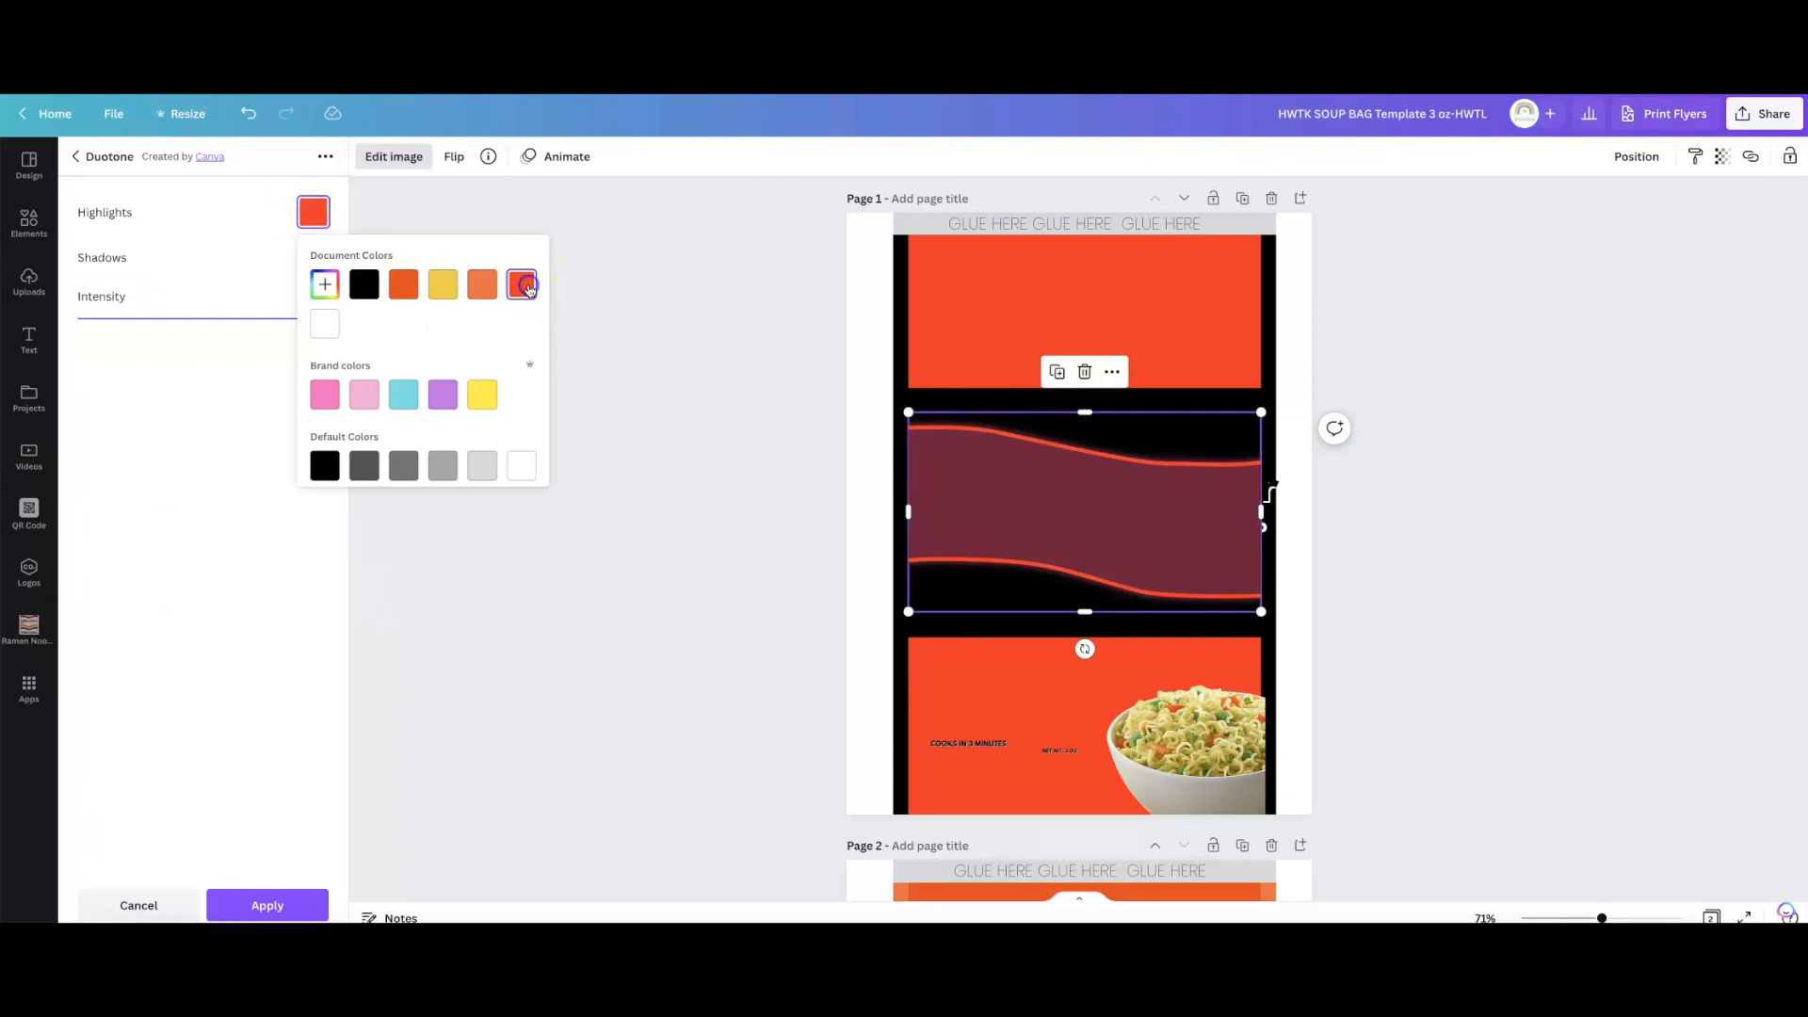
click(258, 248)
click(314, 257)
click(524, 332)
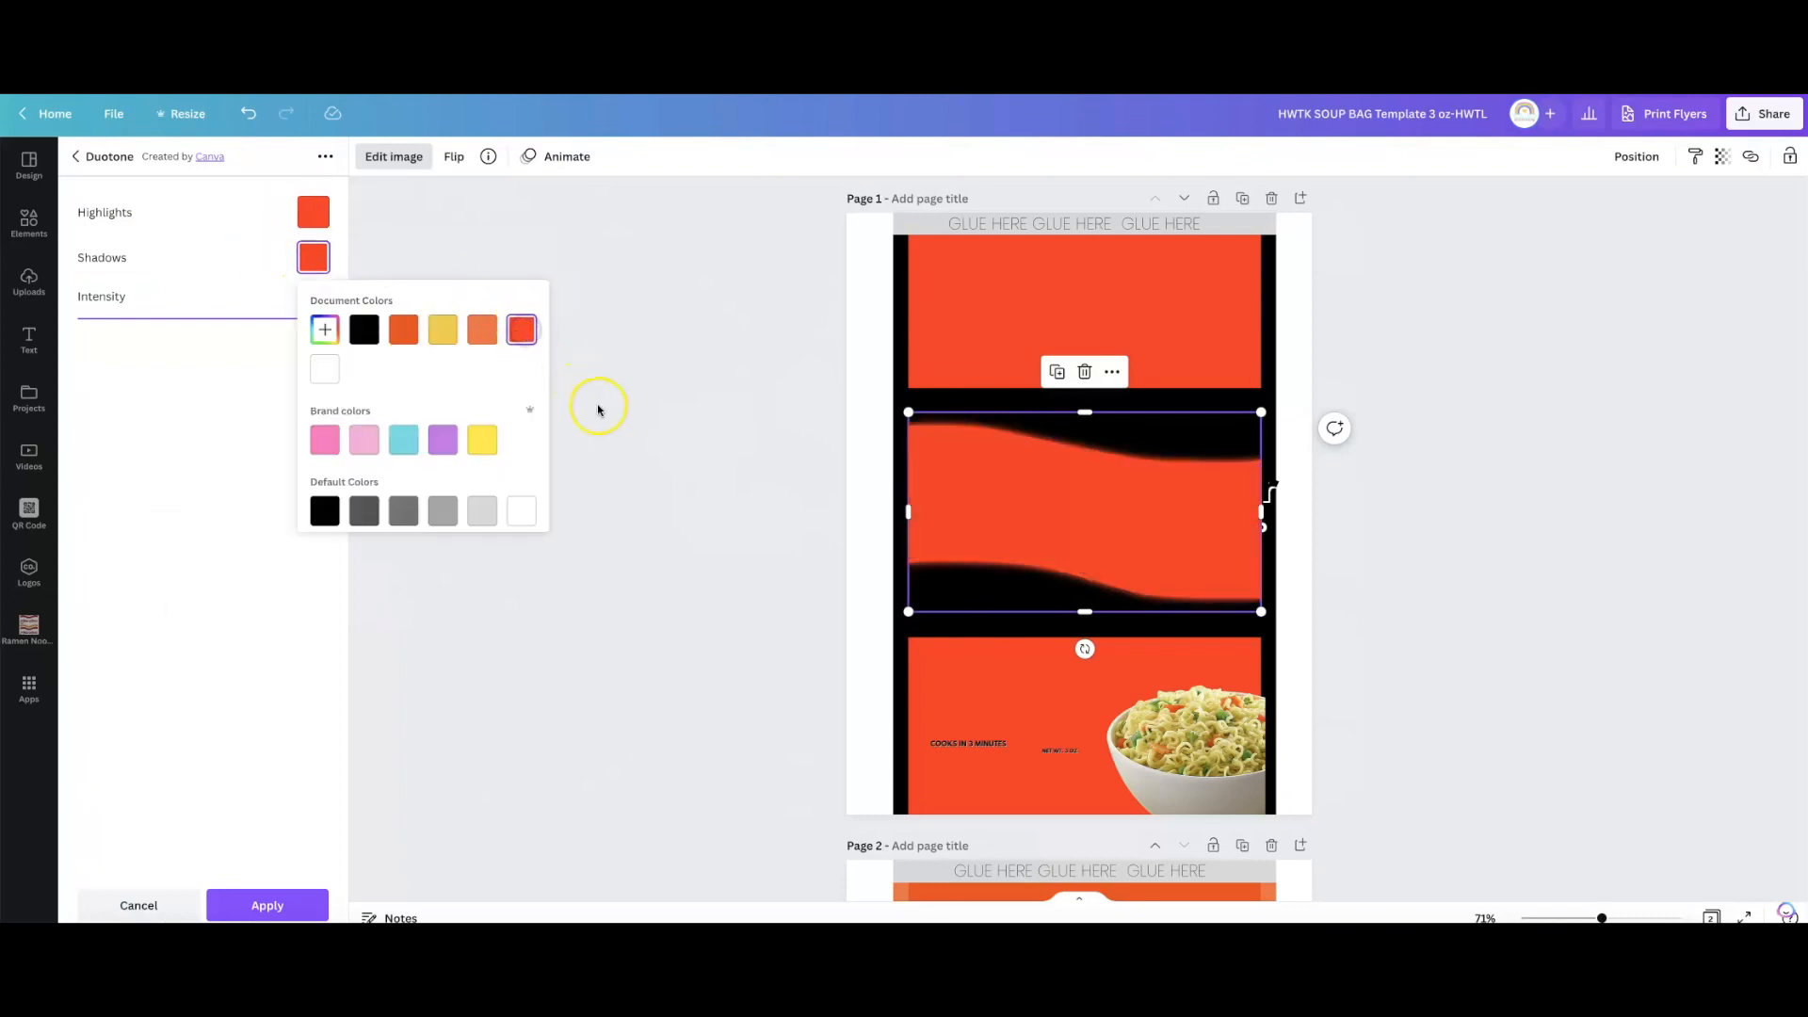
click(256, 906)
click(612, 518)
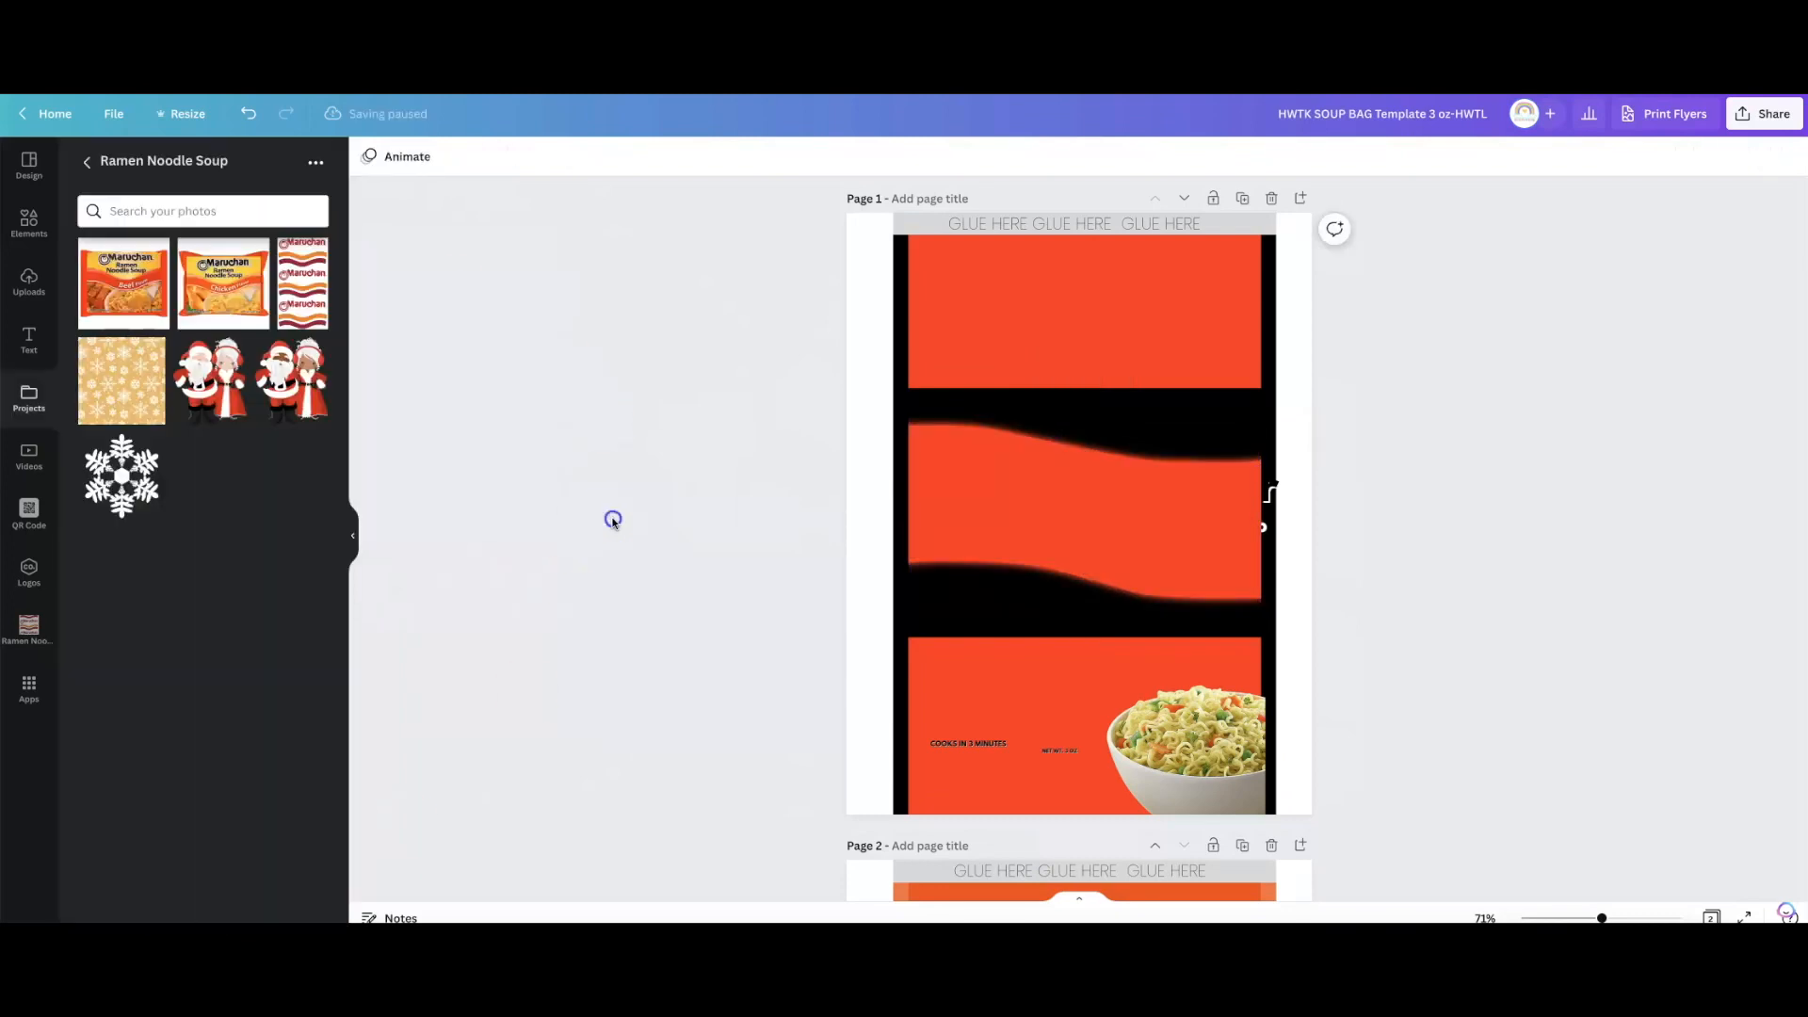
Add a snowflake above the "Beef Flavor" title and a smaller copy below the subtitle, and nudge the title upward.
click(123, 475)
drag(1255, 351, 1240, 556)
click(1189, 356)
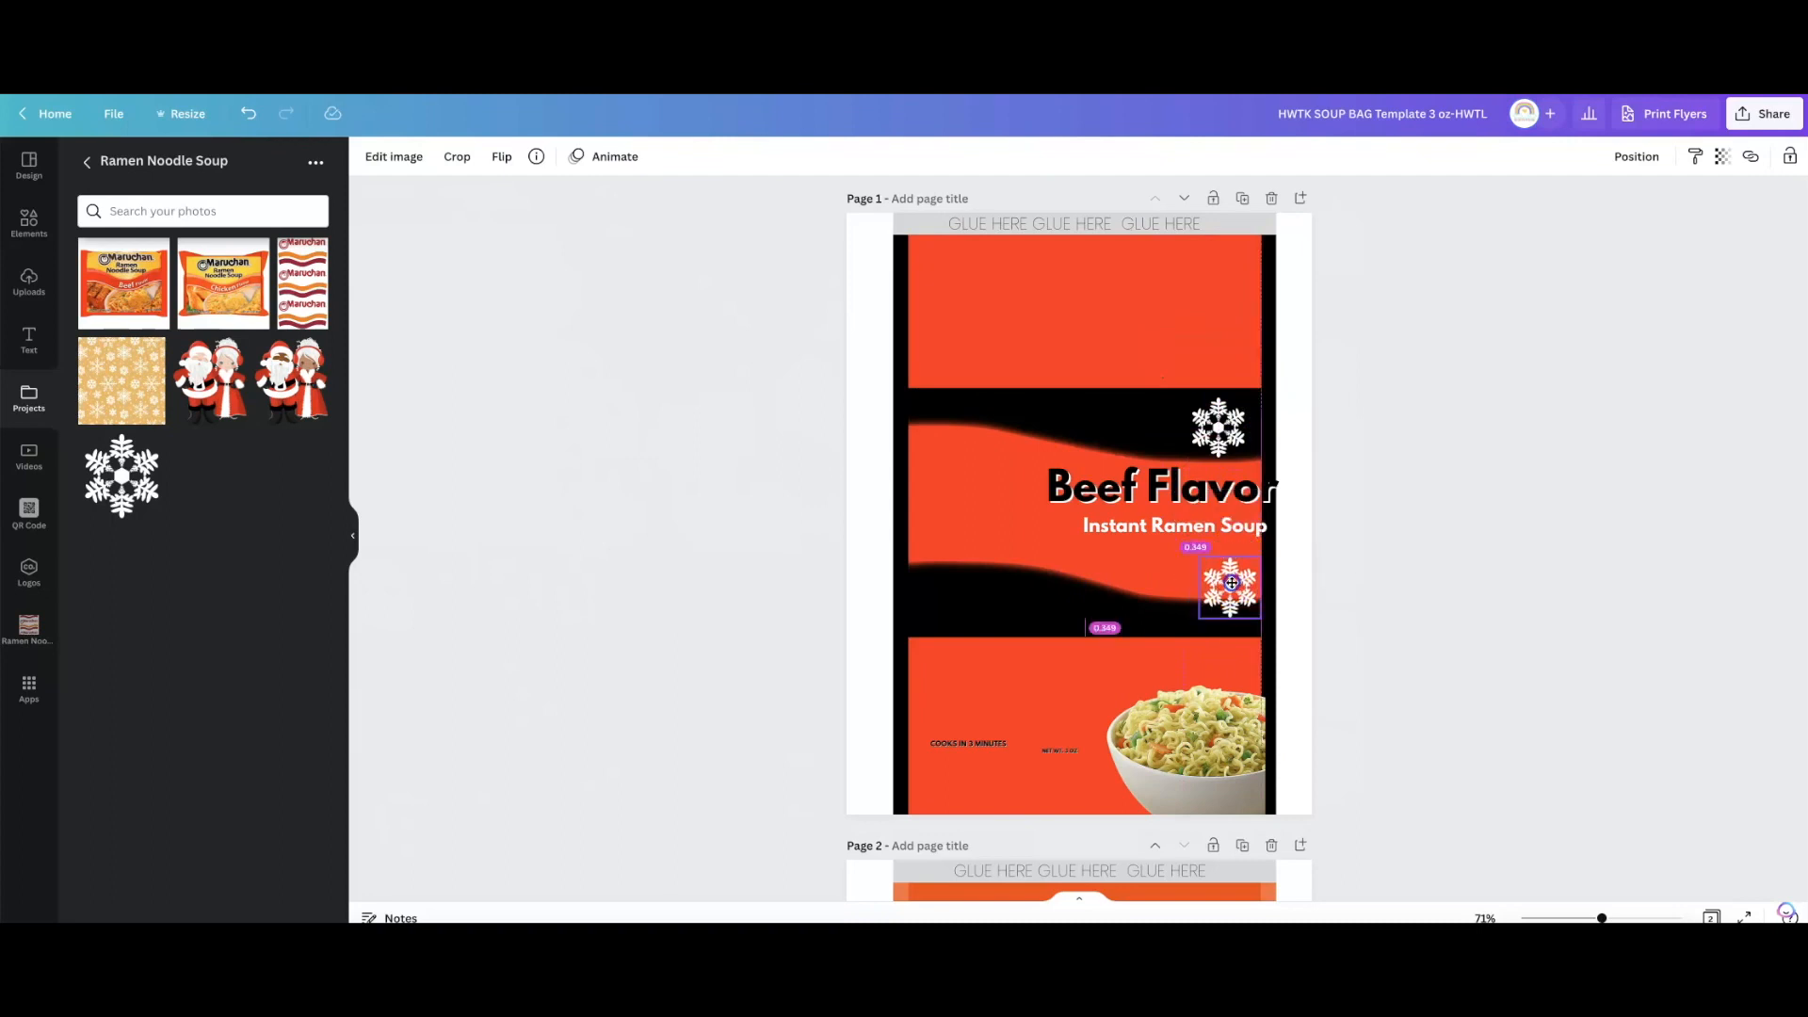
drag(1249, 607, 1239, 589)
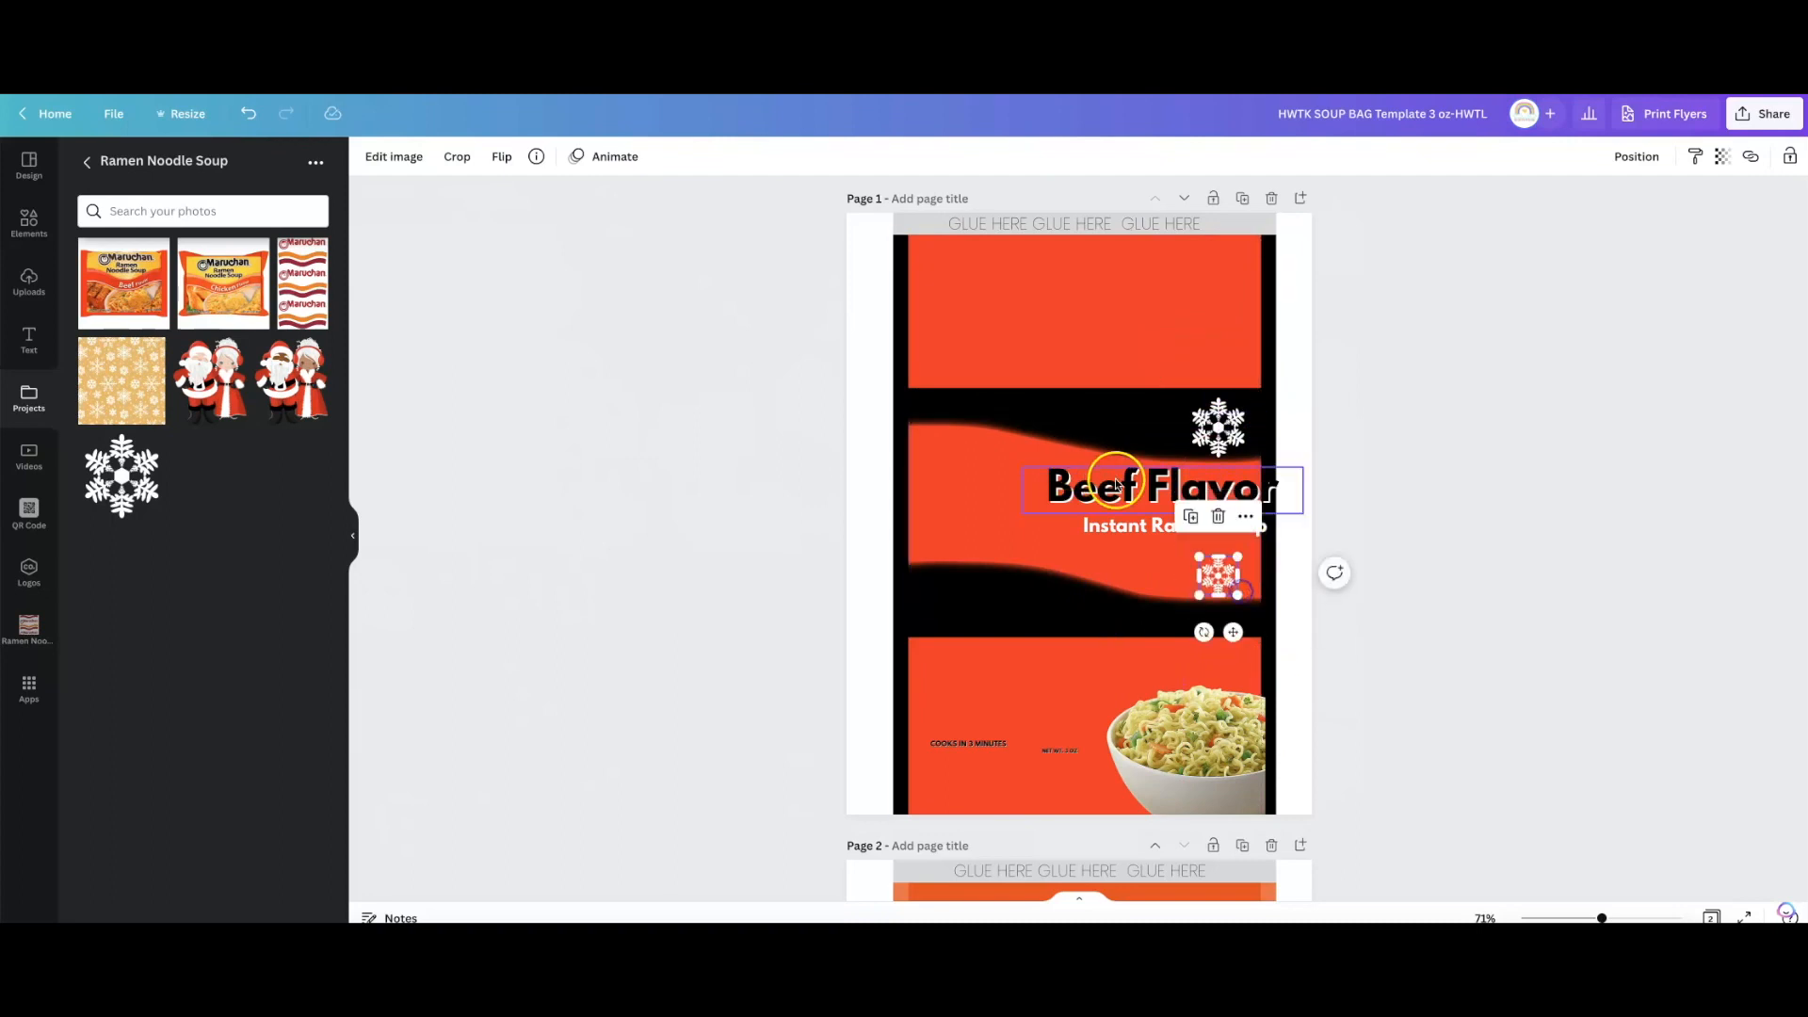
drag(1035, 492, 1031, 476)
Add the second Santa and Mrs. Claus image, shrink it and place it at the left end of the label.
click(298, 377)
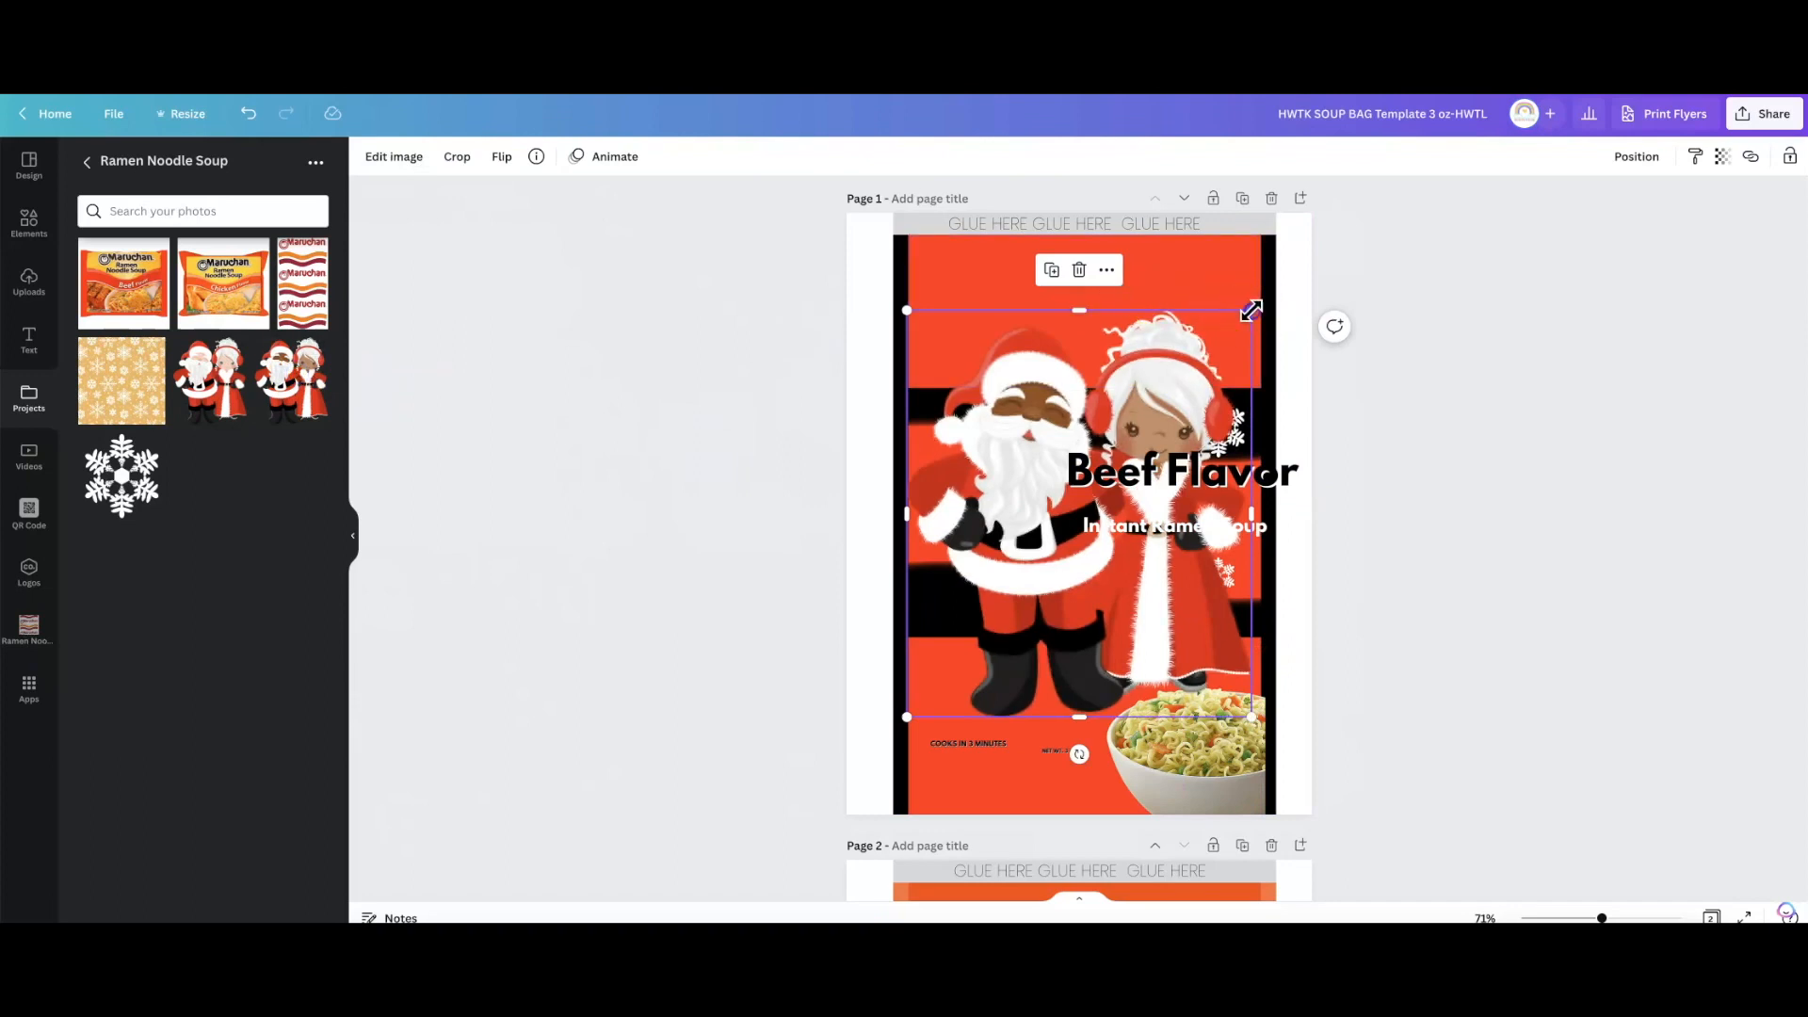
drag(1252, 306, 1111, 603)
drag(984, 683, 976, 480)
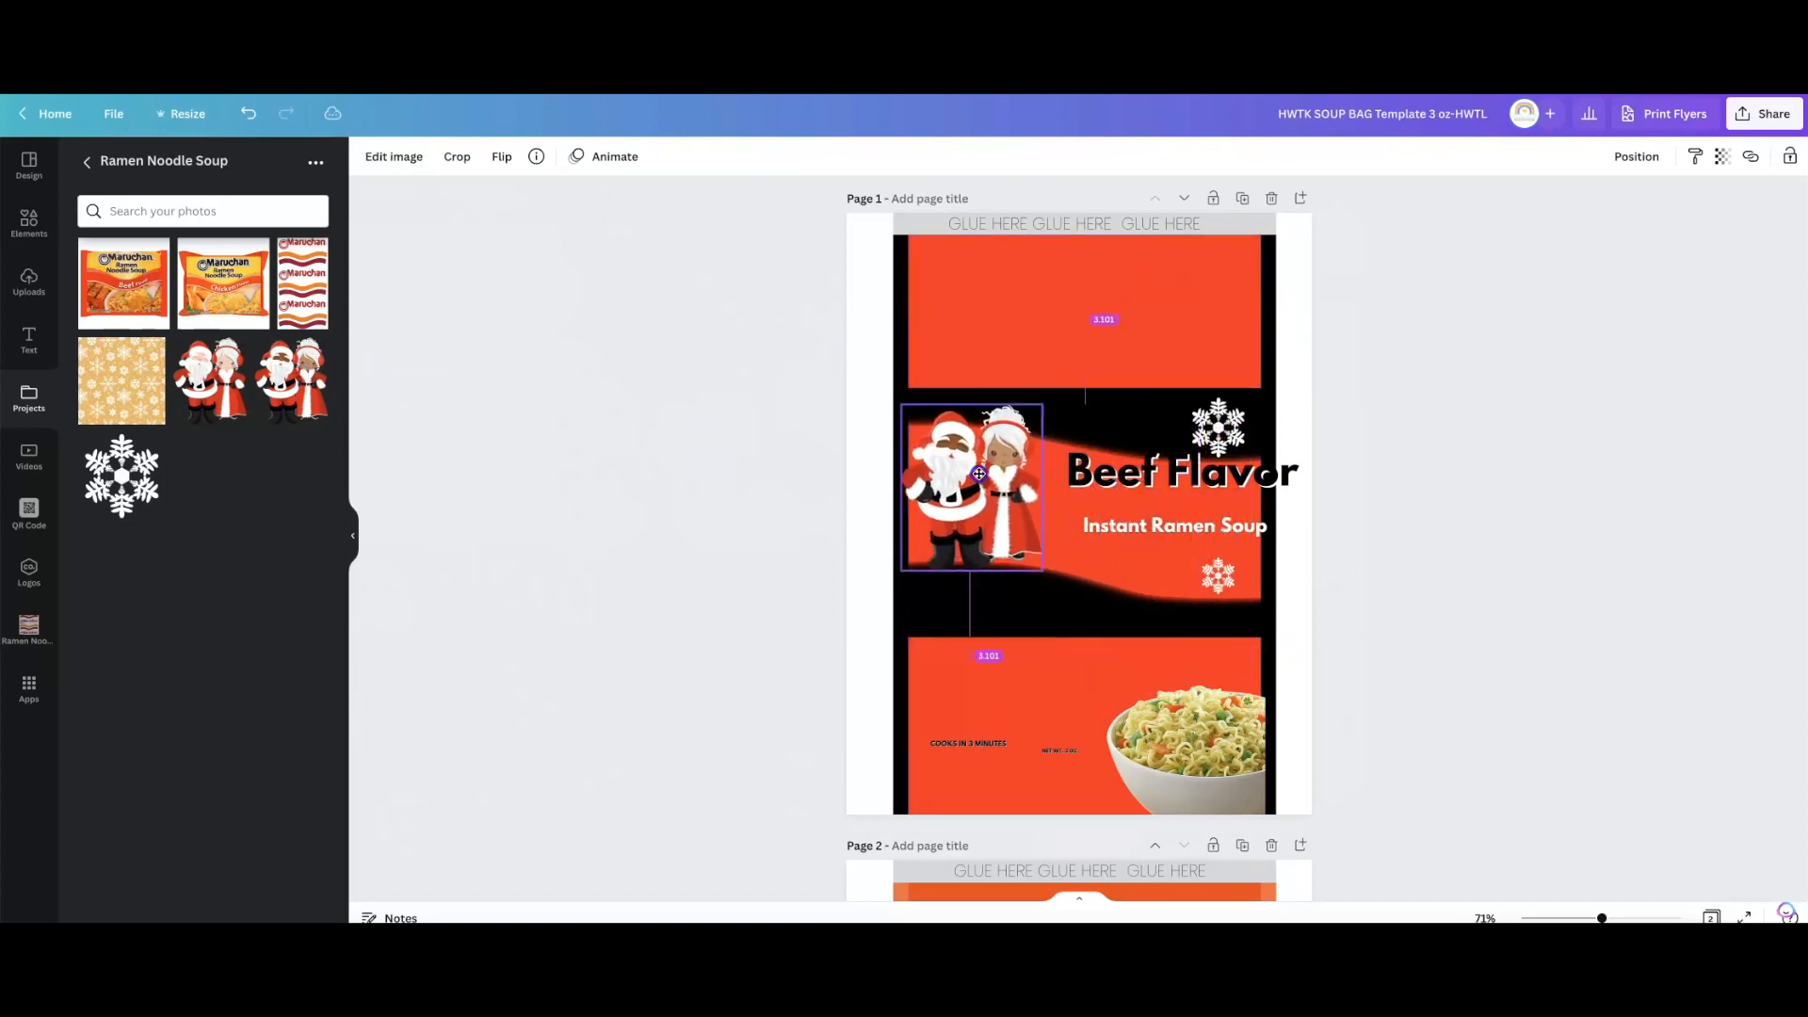
drag(1042, 573, 1037, 565)
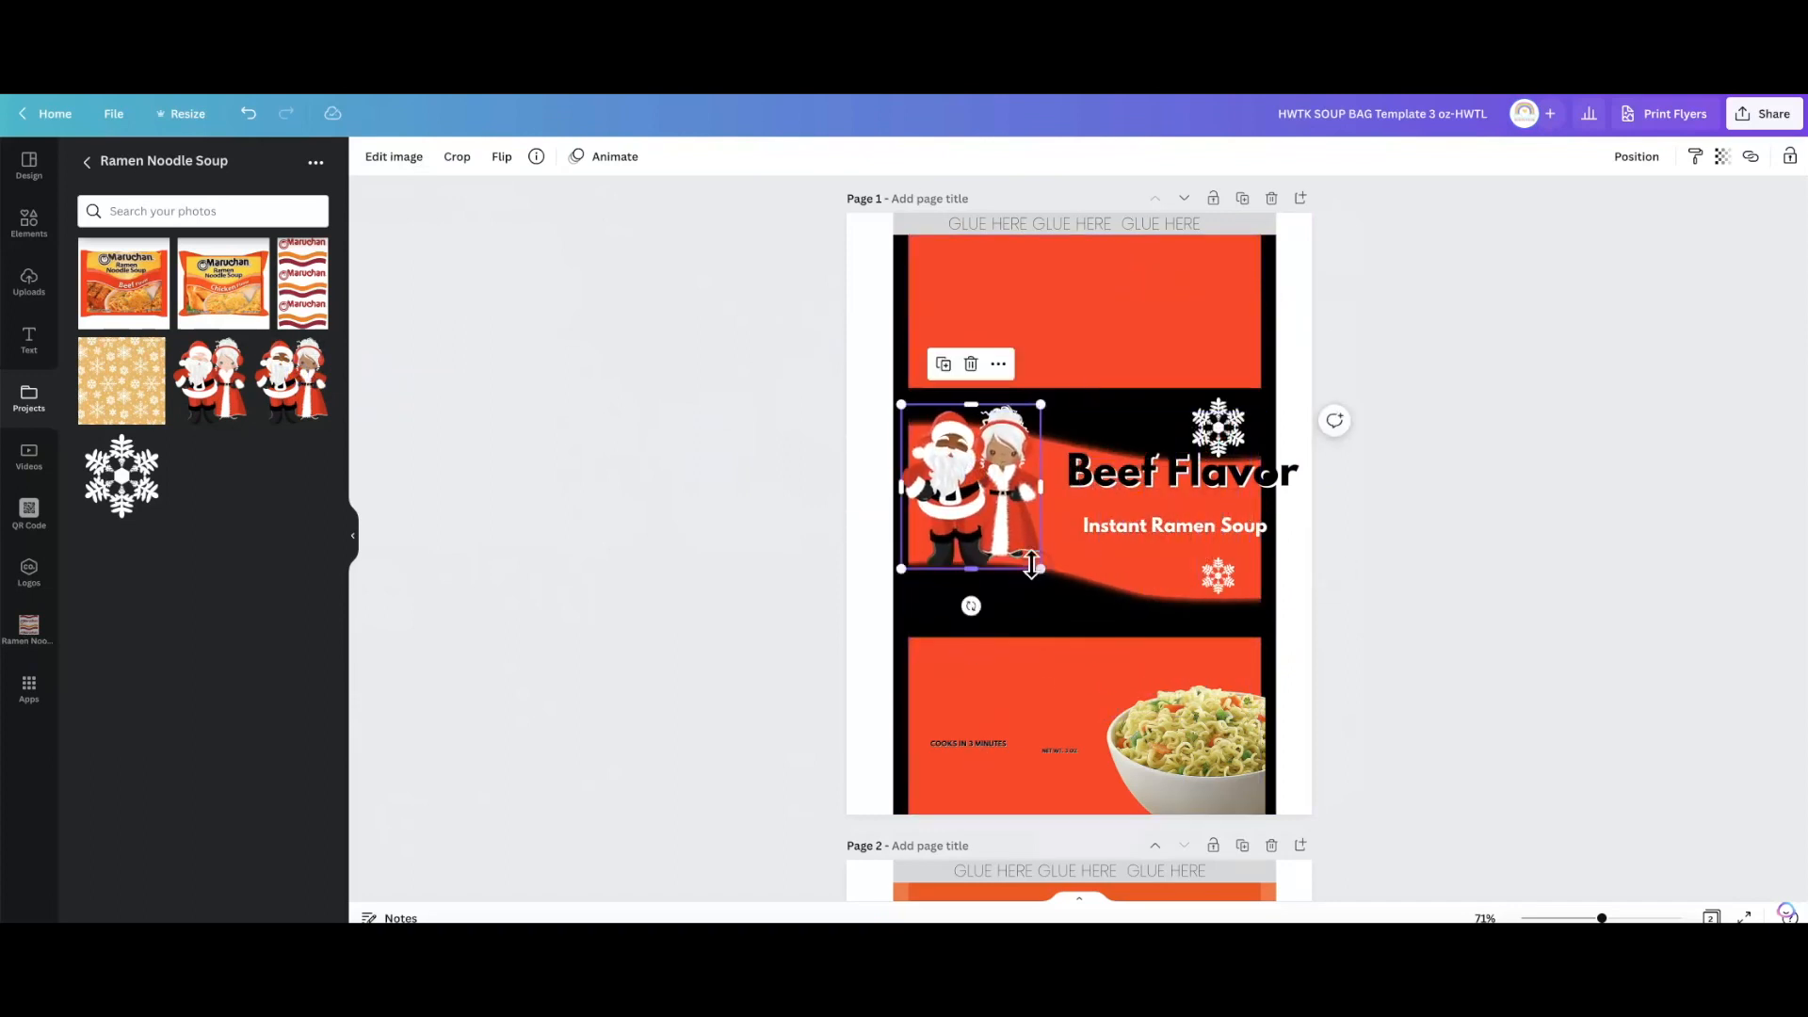
Shrink the "Beef Flavor" title and align it with the "Instant Ramen Soup" text beside the Santa couple.
click(1288, 469)
drag(1300, 451, 1265, 459)
drag(1146, 516, 1124, 504)
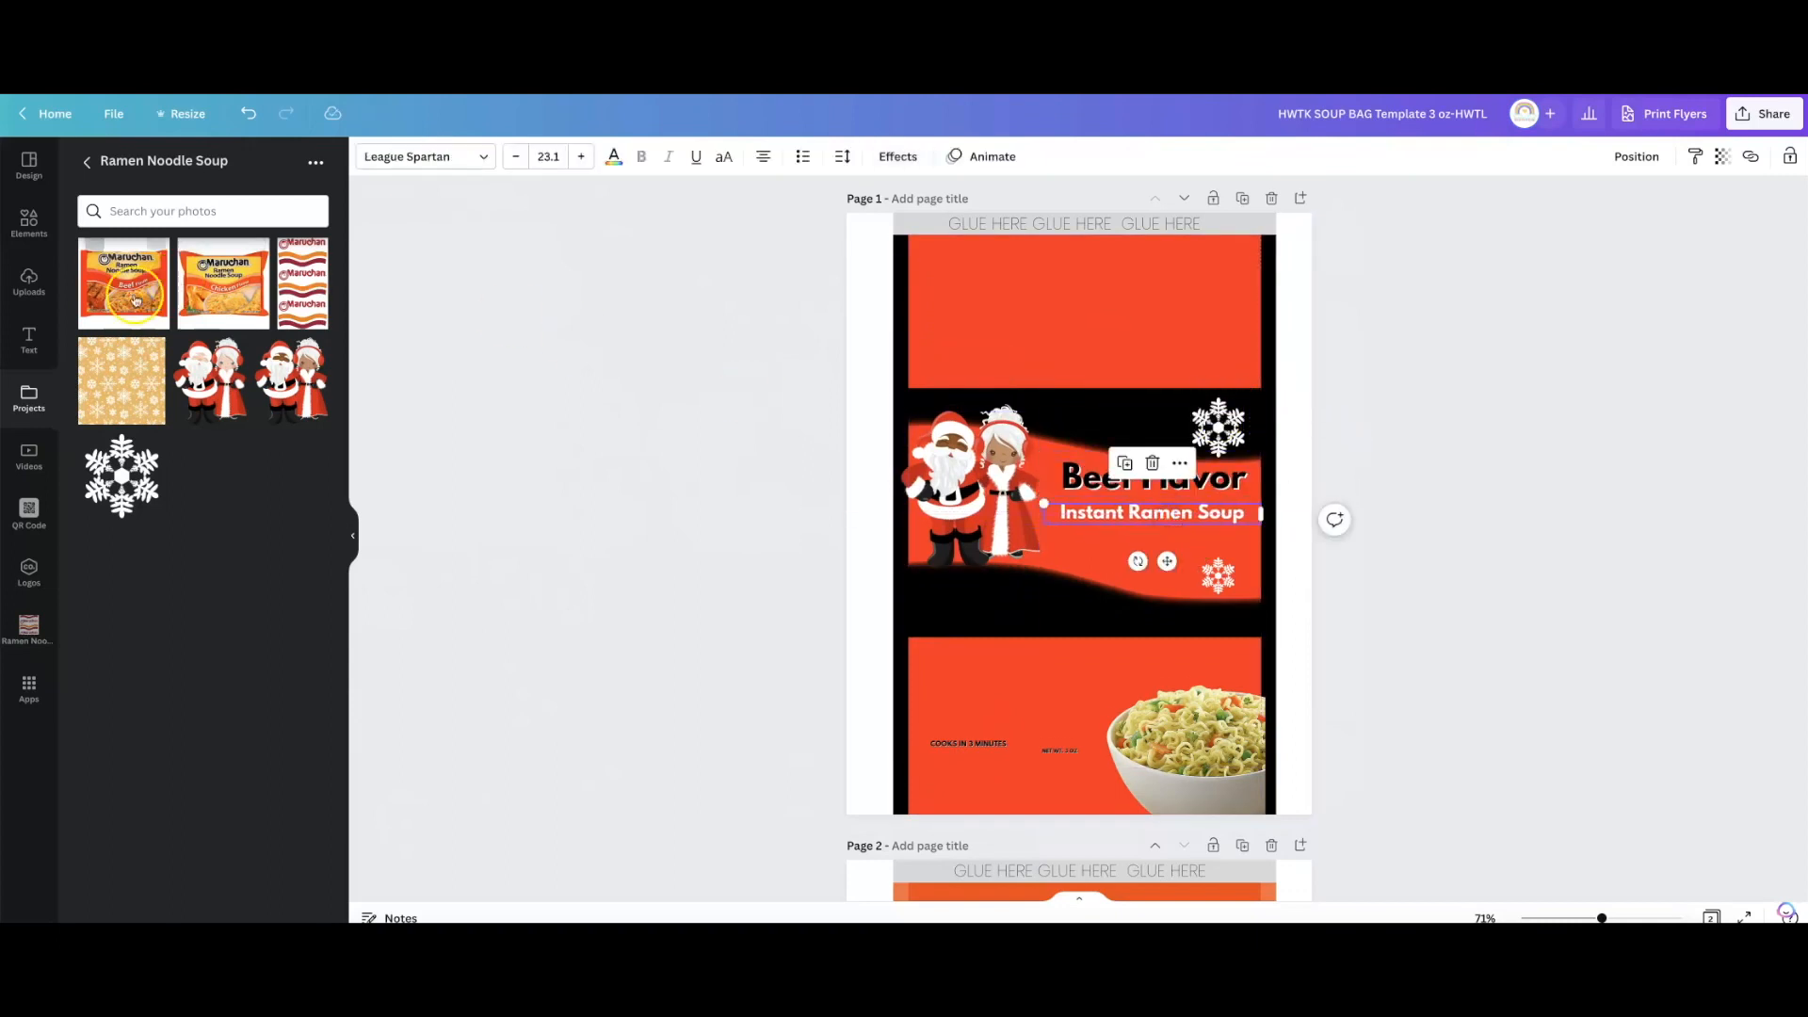
Add the chicken ramen package photo, crop it to the food strip and fit it across the full width of the label's lower edge.
click(235, 300)
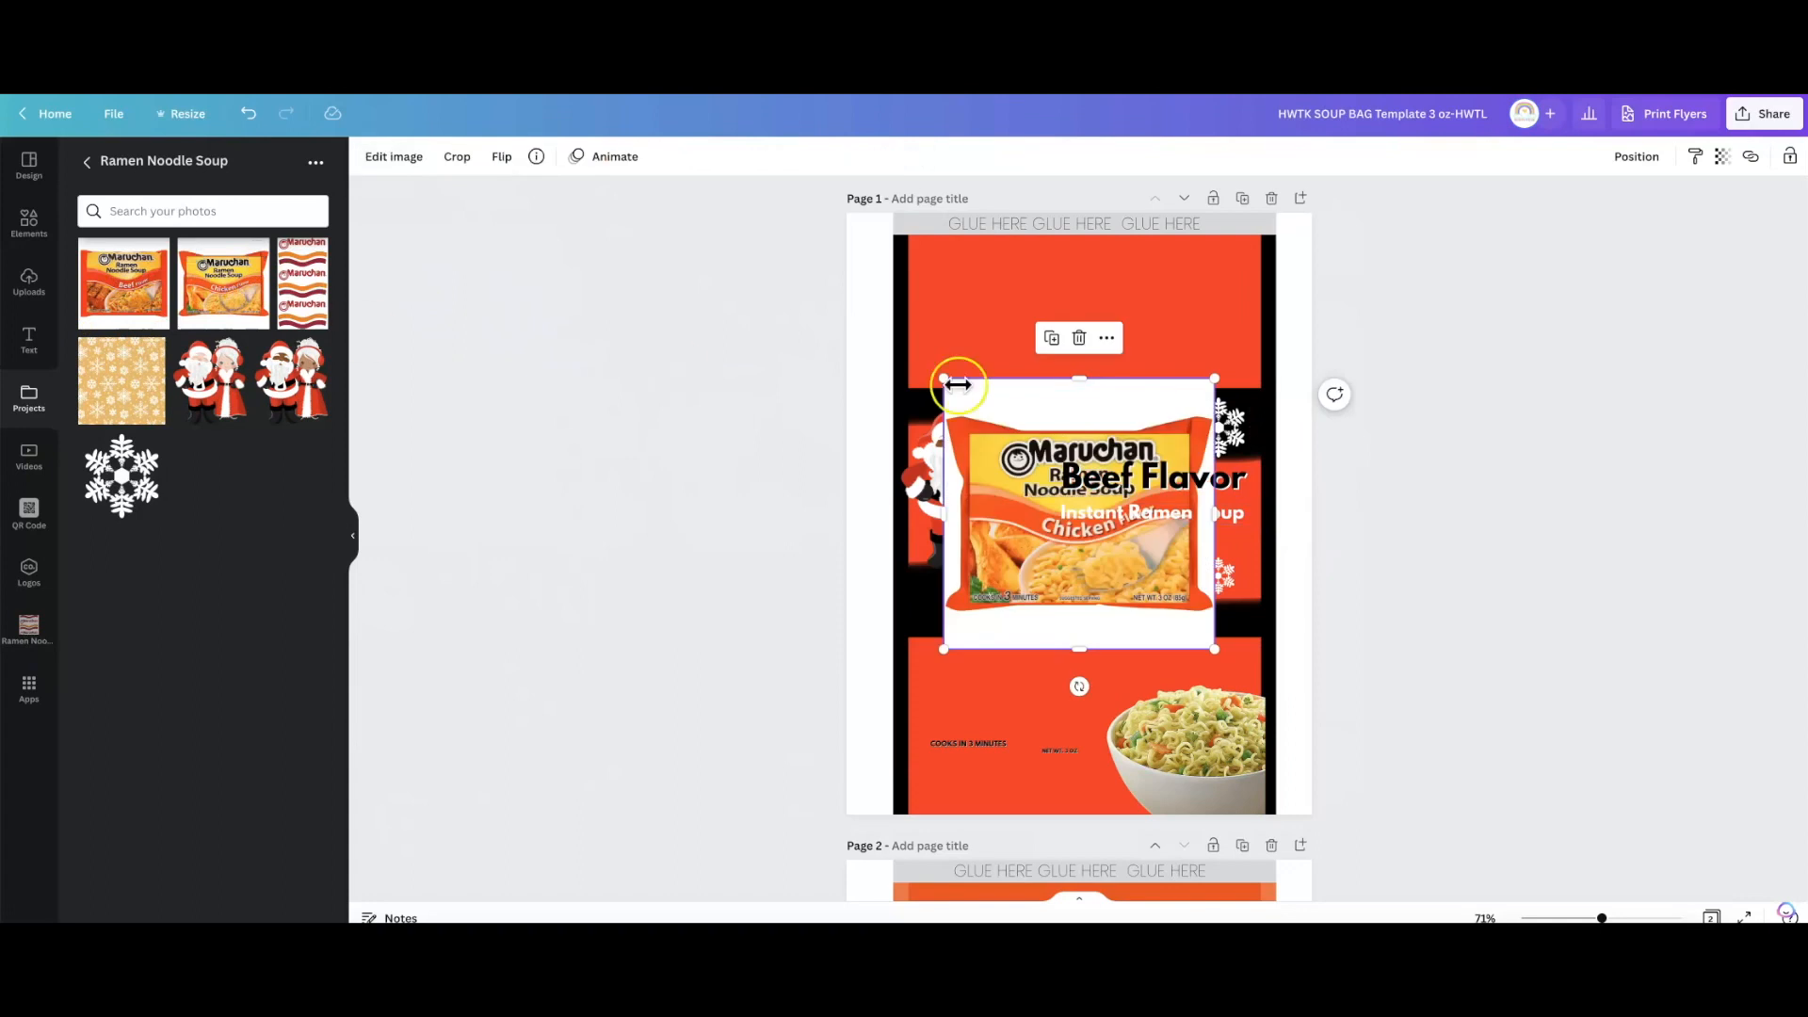
drag(1078, 376, 1073, 598)
click(939, 567)
click(952, 573)
drag(945, 574, 962, 574)
drag(1214, 575, 1190, 572)
drag(1143, 576, 1175, 635)
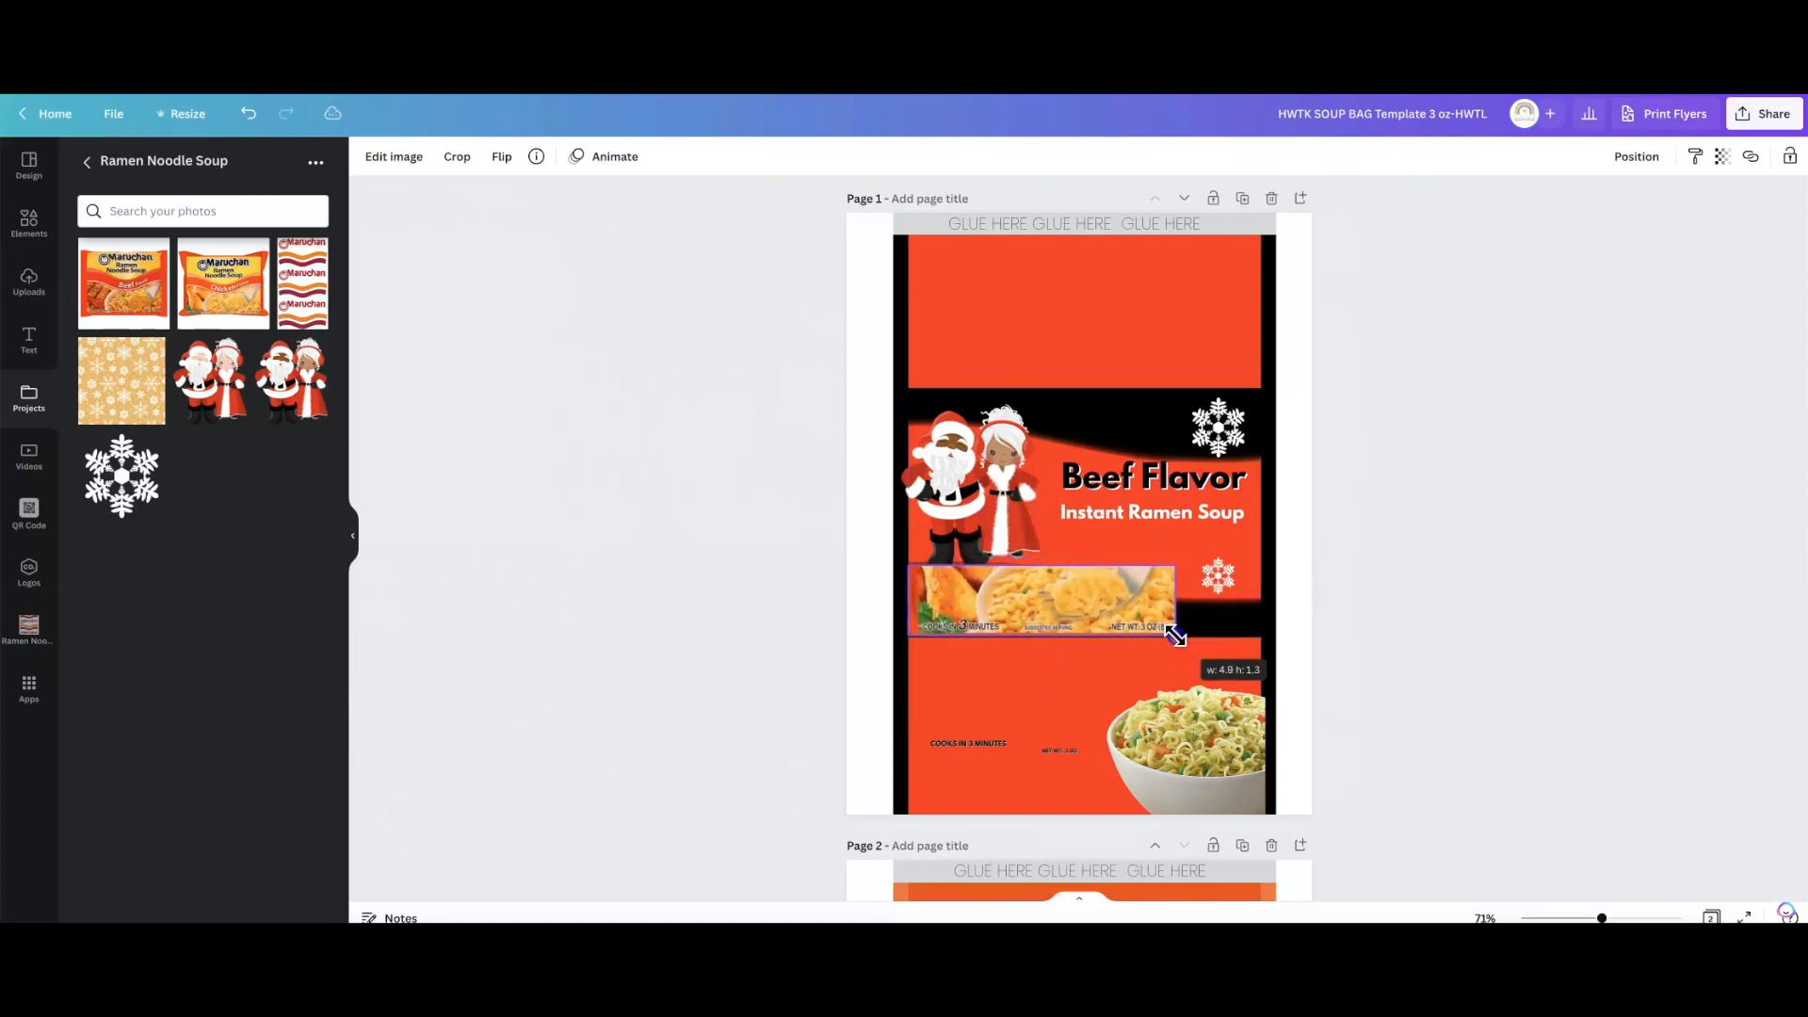
drag(1176, 566, 1266, 571)
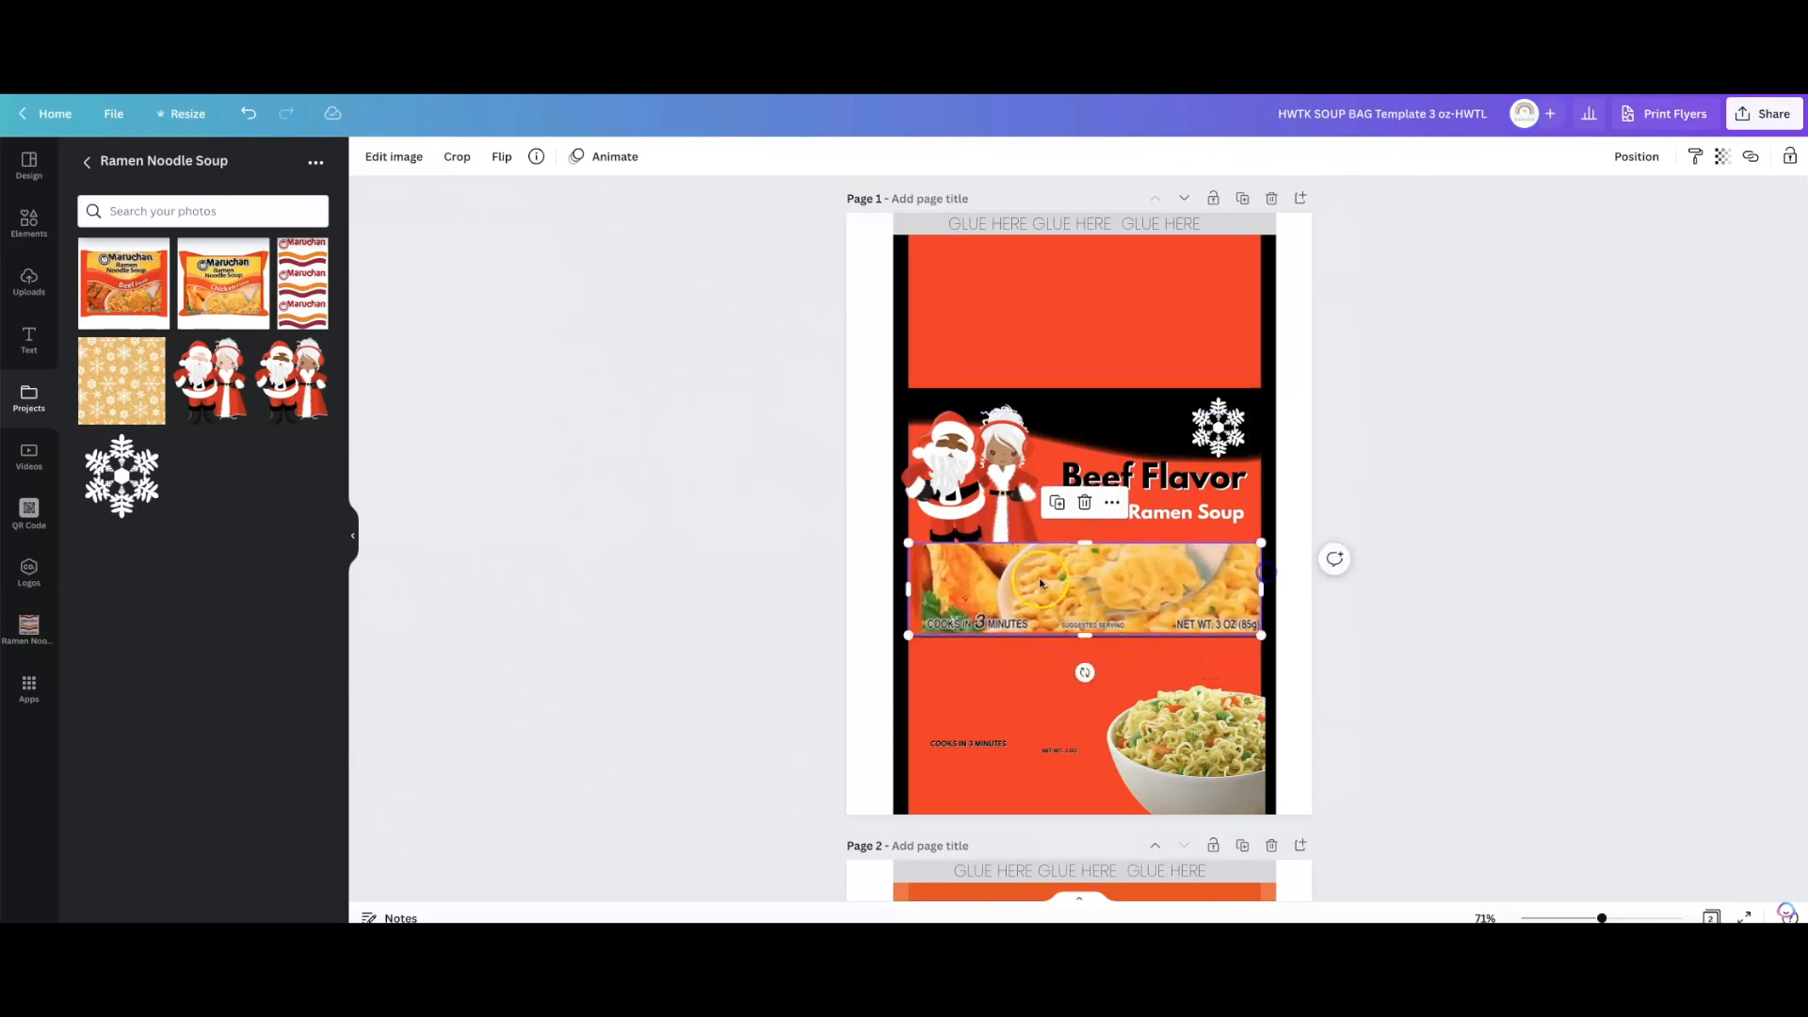
Layer the food strip behind the wavy red banner but in front of the black label panel.
click(1638, 158)
click(1589, 207)
click(1589, 207)
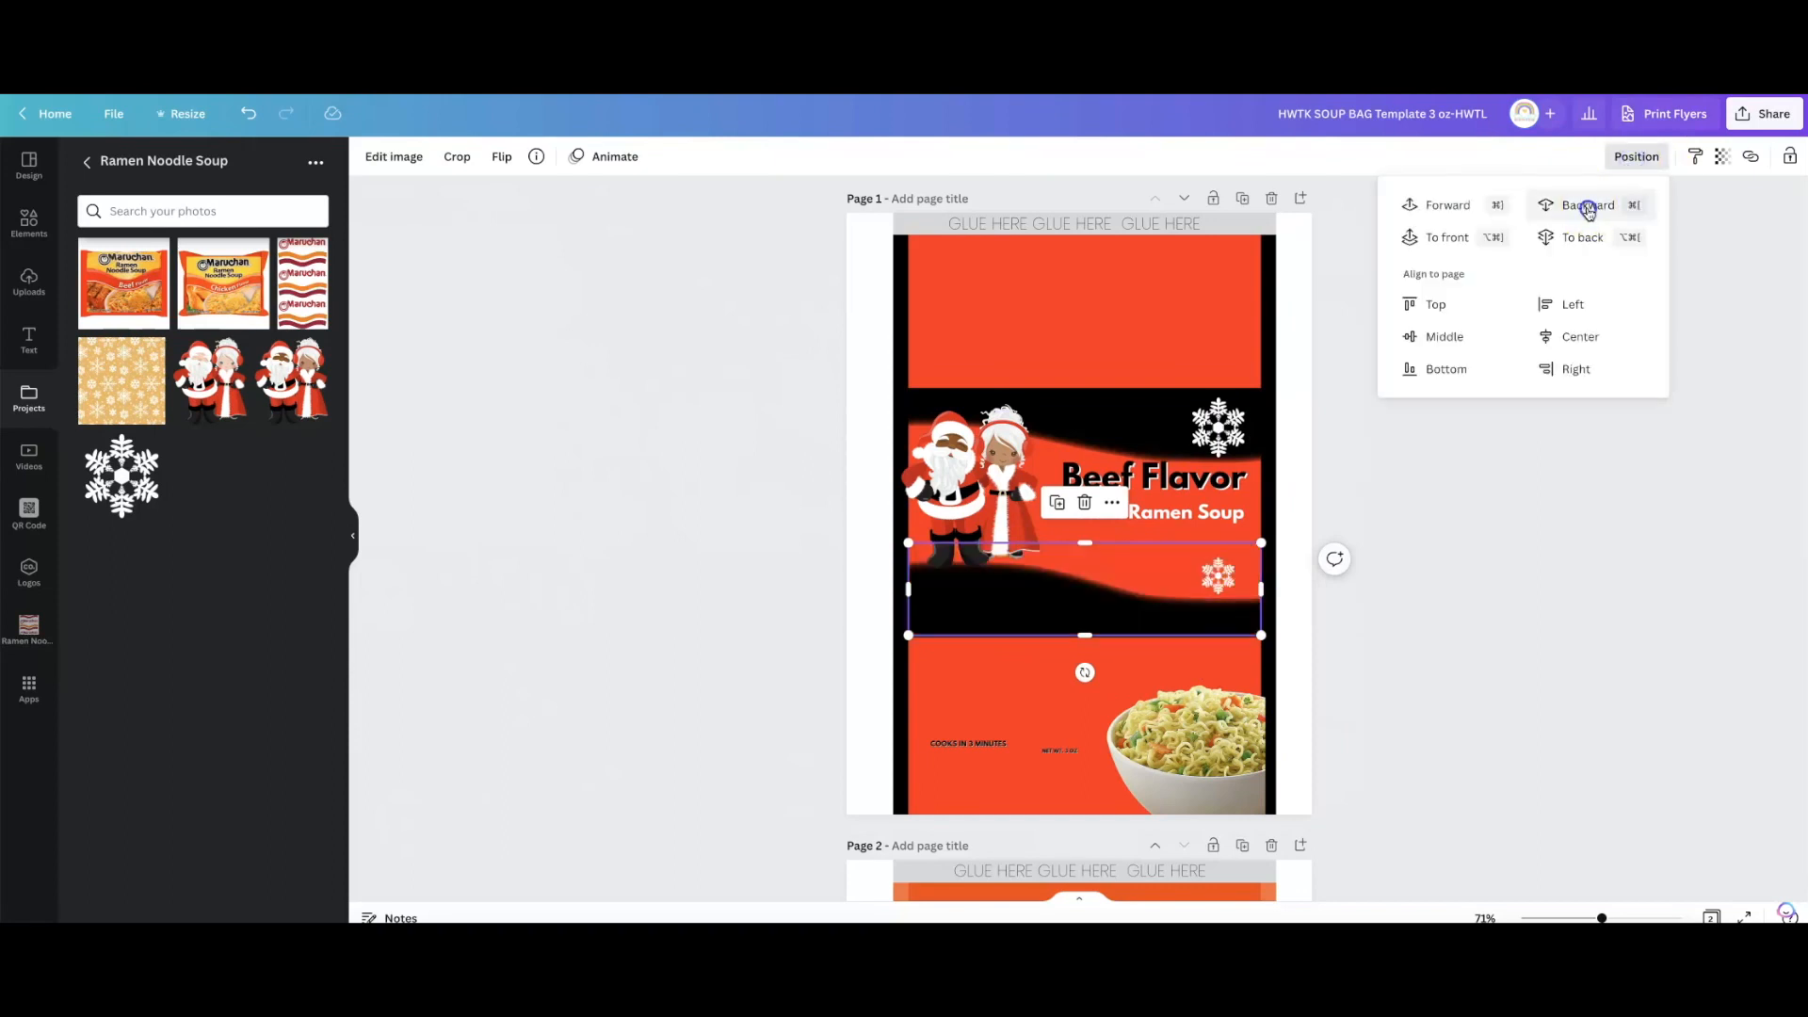
click(1441, 204)
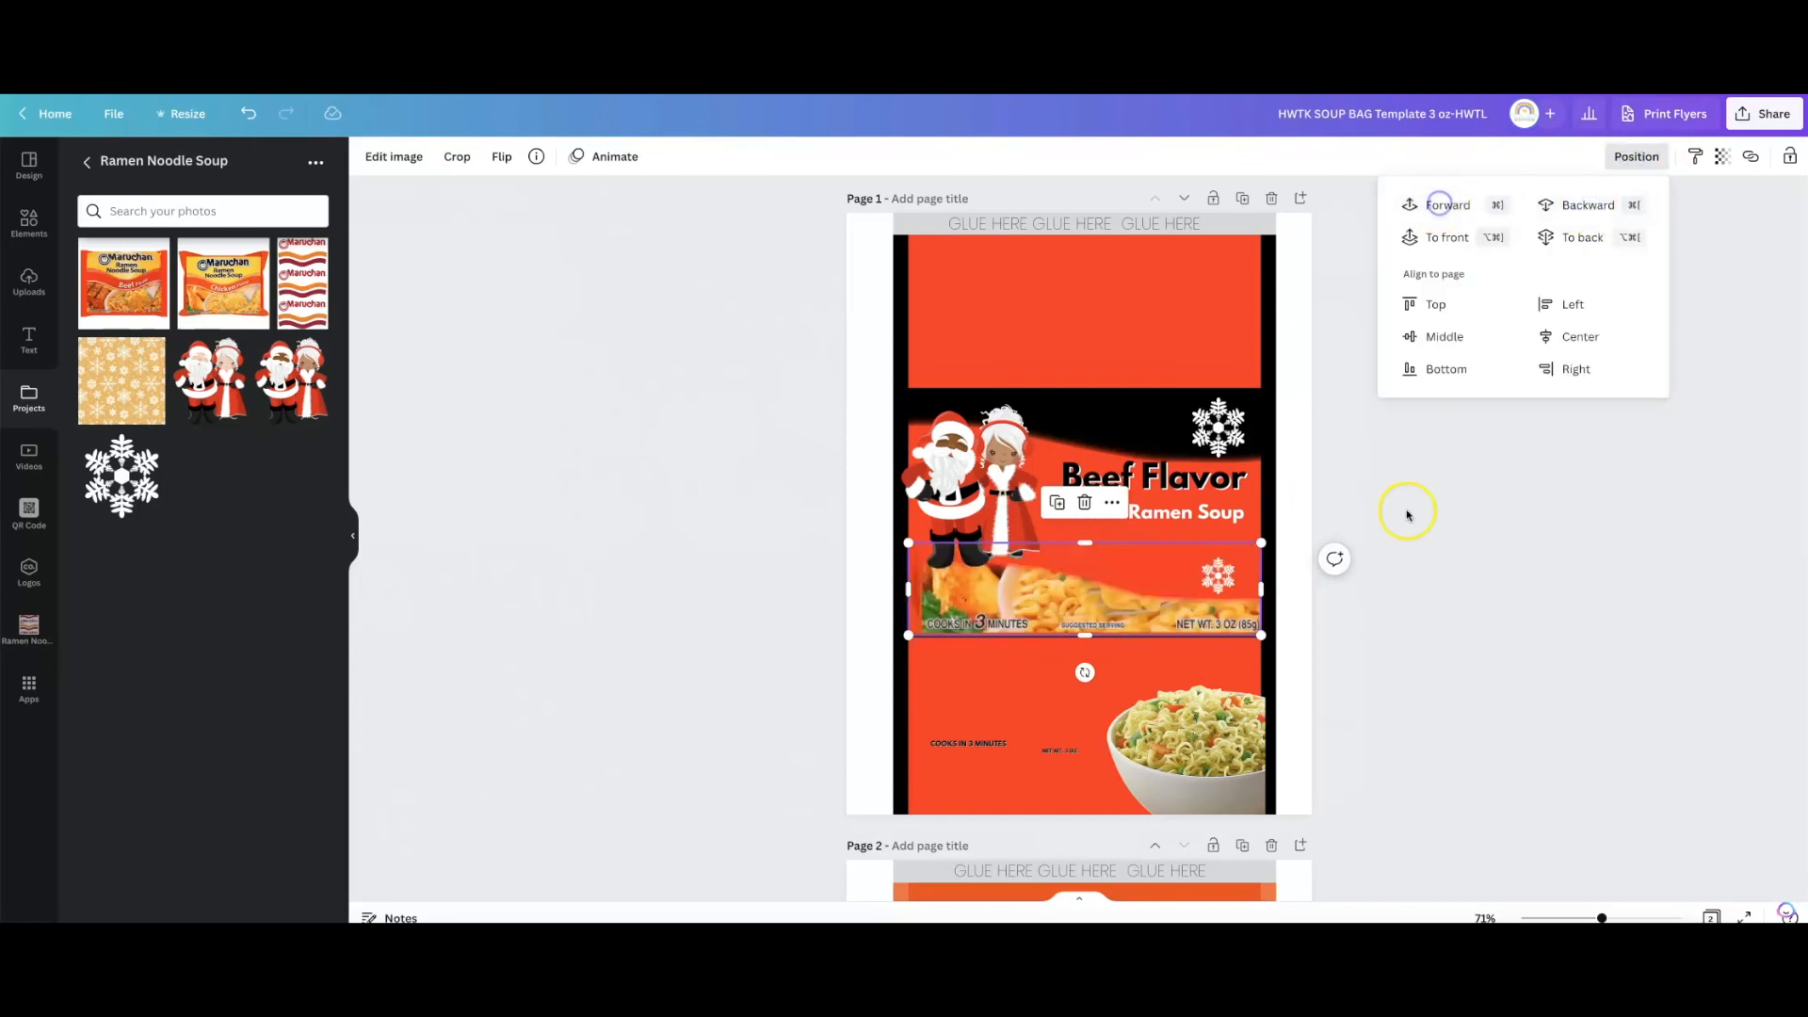
Delete the noodle bowl image and the two small cooking-time and net-weight captions from the lower red panel.
click(1444, 590)
click(1210, 746)
key(Delete)
click(1061, 751)
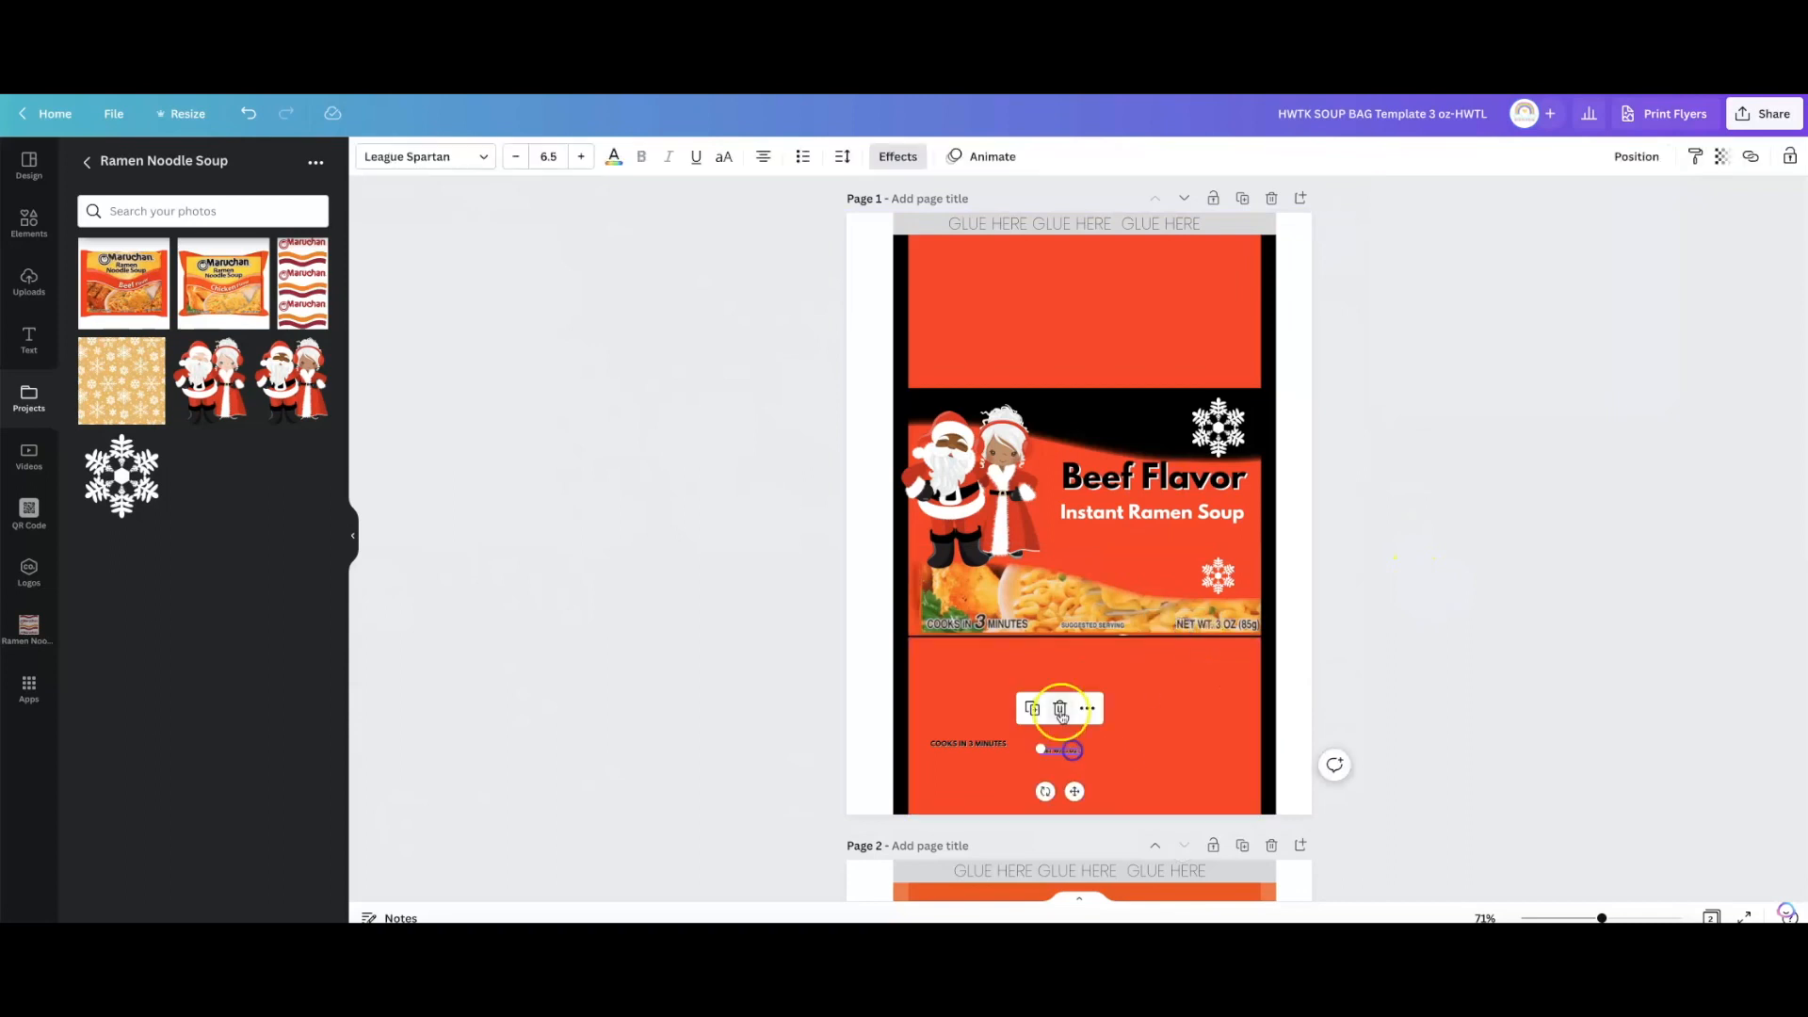
click(977, 748)
click(972, 702)
Move the "Beef Flavor" title and "Instant Ramen Soup" text slightly down, and adjust the lower snowflake's placement beneath them.
click(1218, 424)
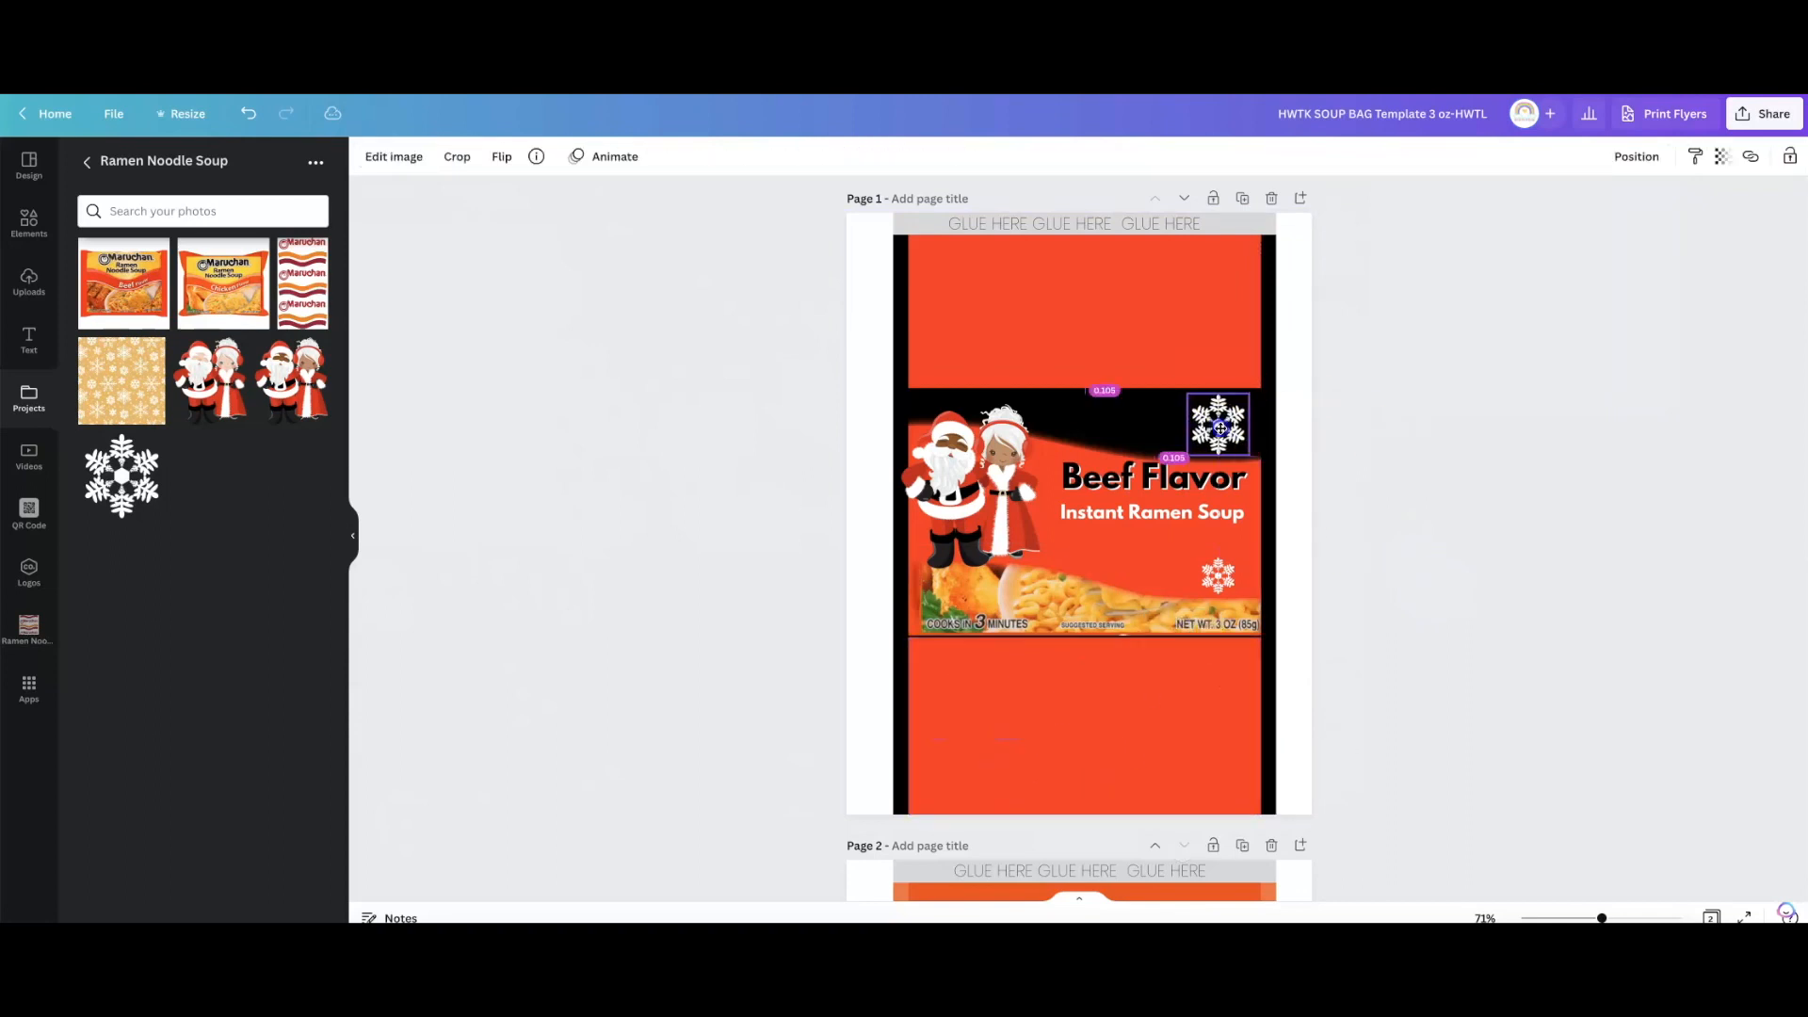
click(1156, 525)
drag(1155, 524, 1155, 539)
click(1230, 479)
drag(1231, 478, 1229, 490)
mouse_move(1220, 576)
mouse_down()
mouse_move(1232, 564)
mouse_move(1205, 589)
mouse_up()
Duplicate the upper and lower snowflakes, place each copy to the left of its original, and slightly shrink the Santa couple.
click(1212, 425)
click(1192, 355)
drag(1222, 434, 1079, 429)
click(1217, 565)
click(1198, 503)
drag(1223, 566, 1032, 559)
click(798, 543)
click(993, 509)
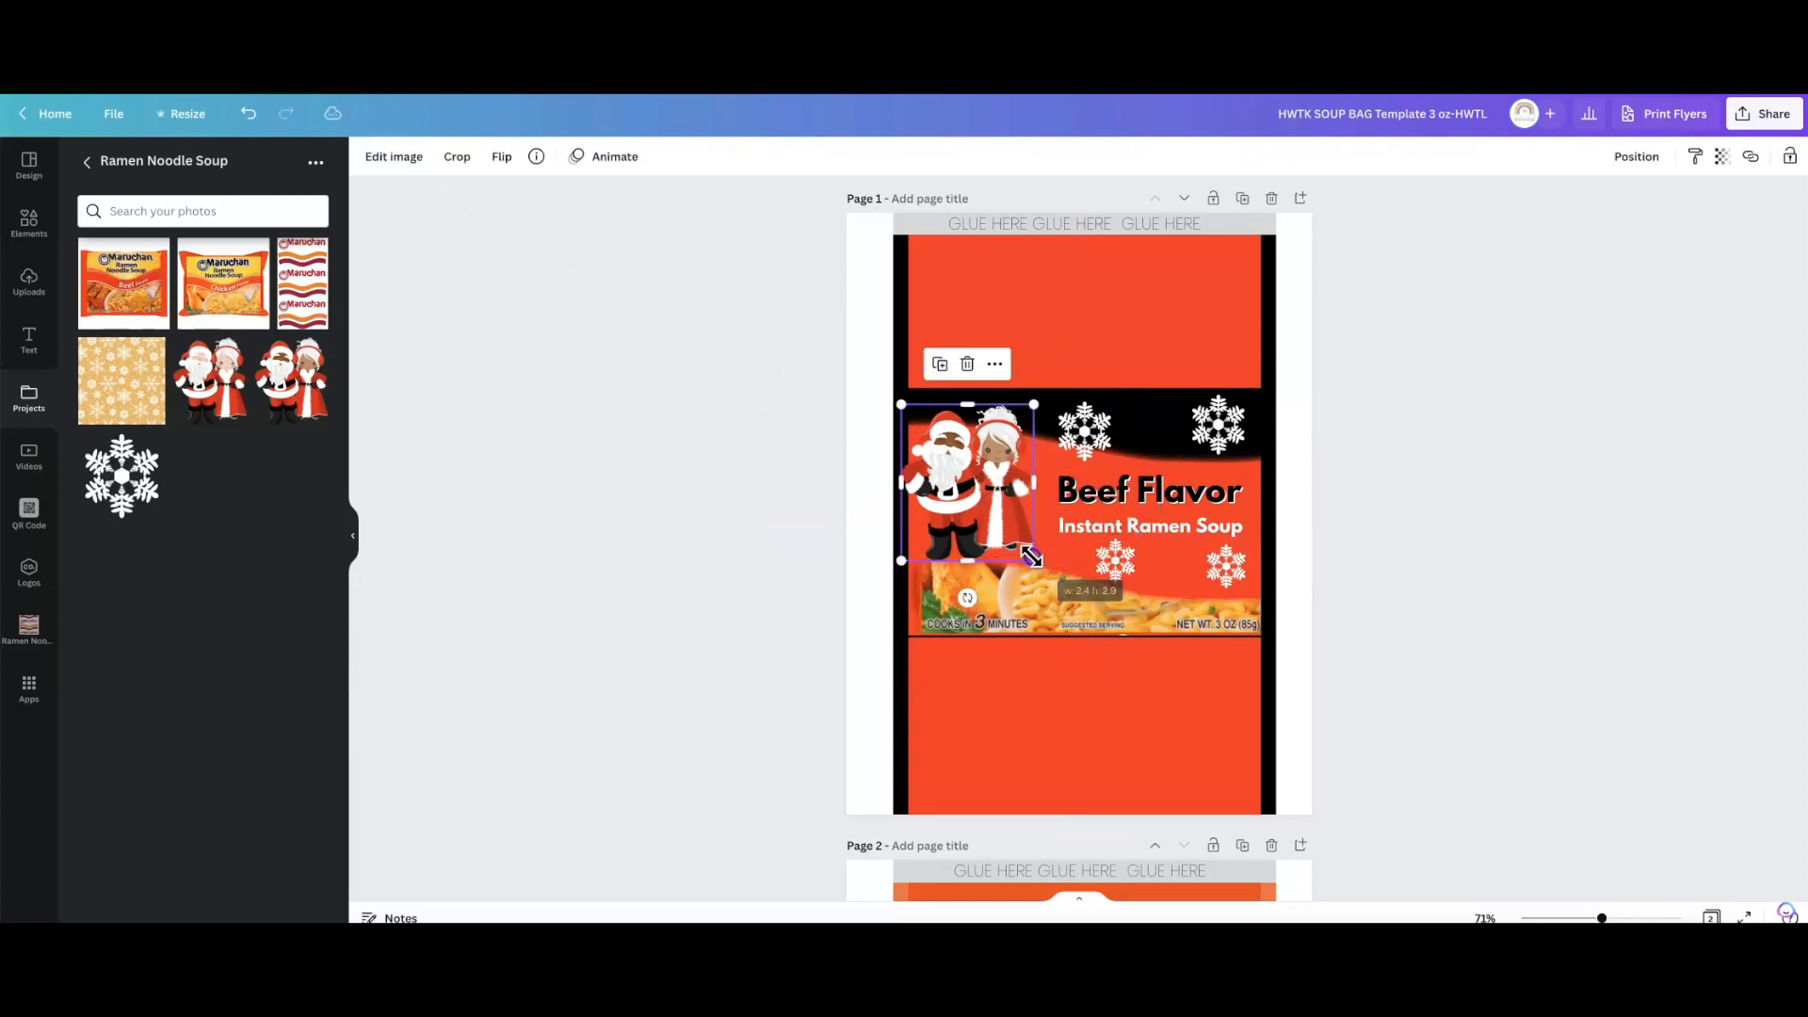
click(773, 574)
Add the gold snowflake pattern image and resize it to cover the red panel below the label.
click(112, 386)
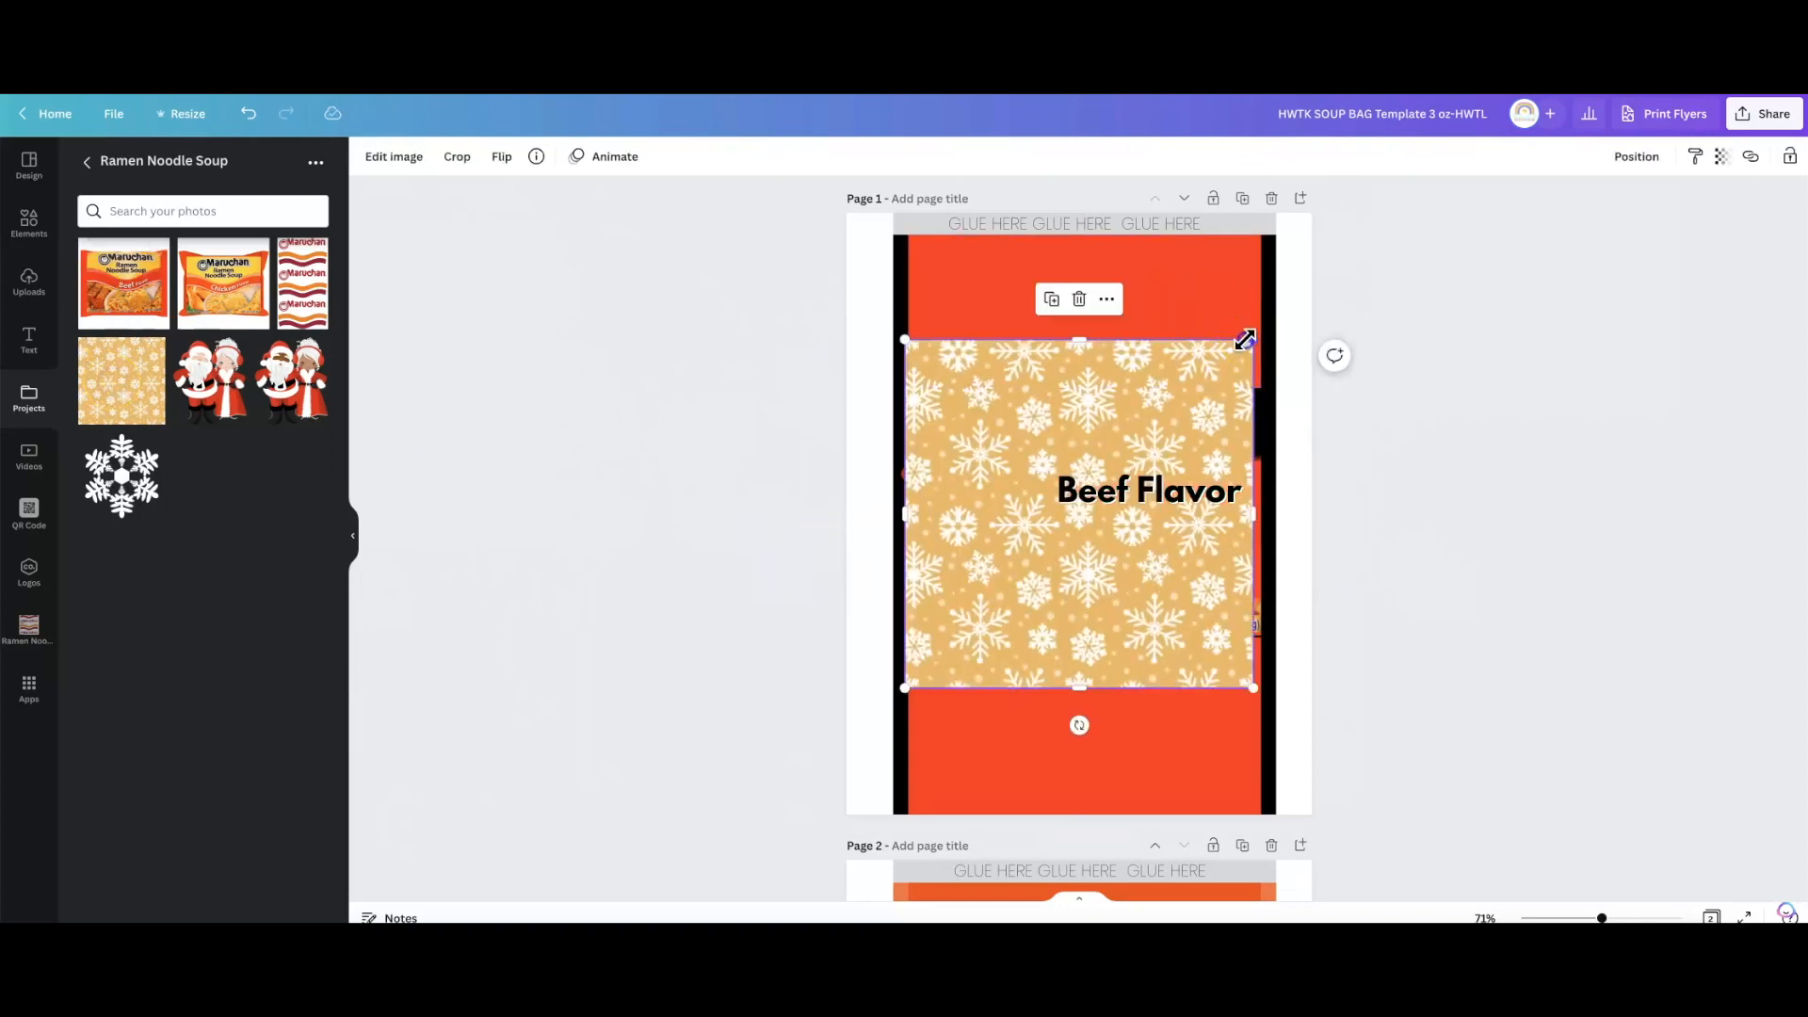
drag(1248, 343, 1102, 492)
drag(977, 577, 980, 725)
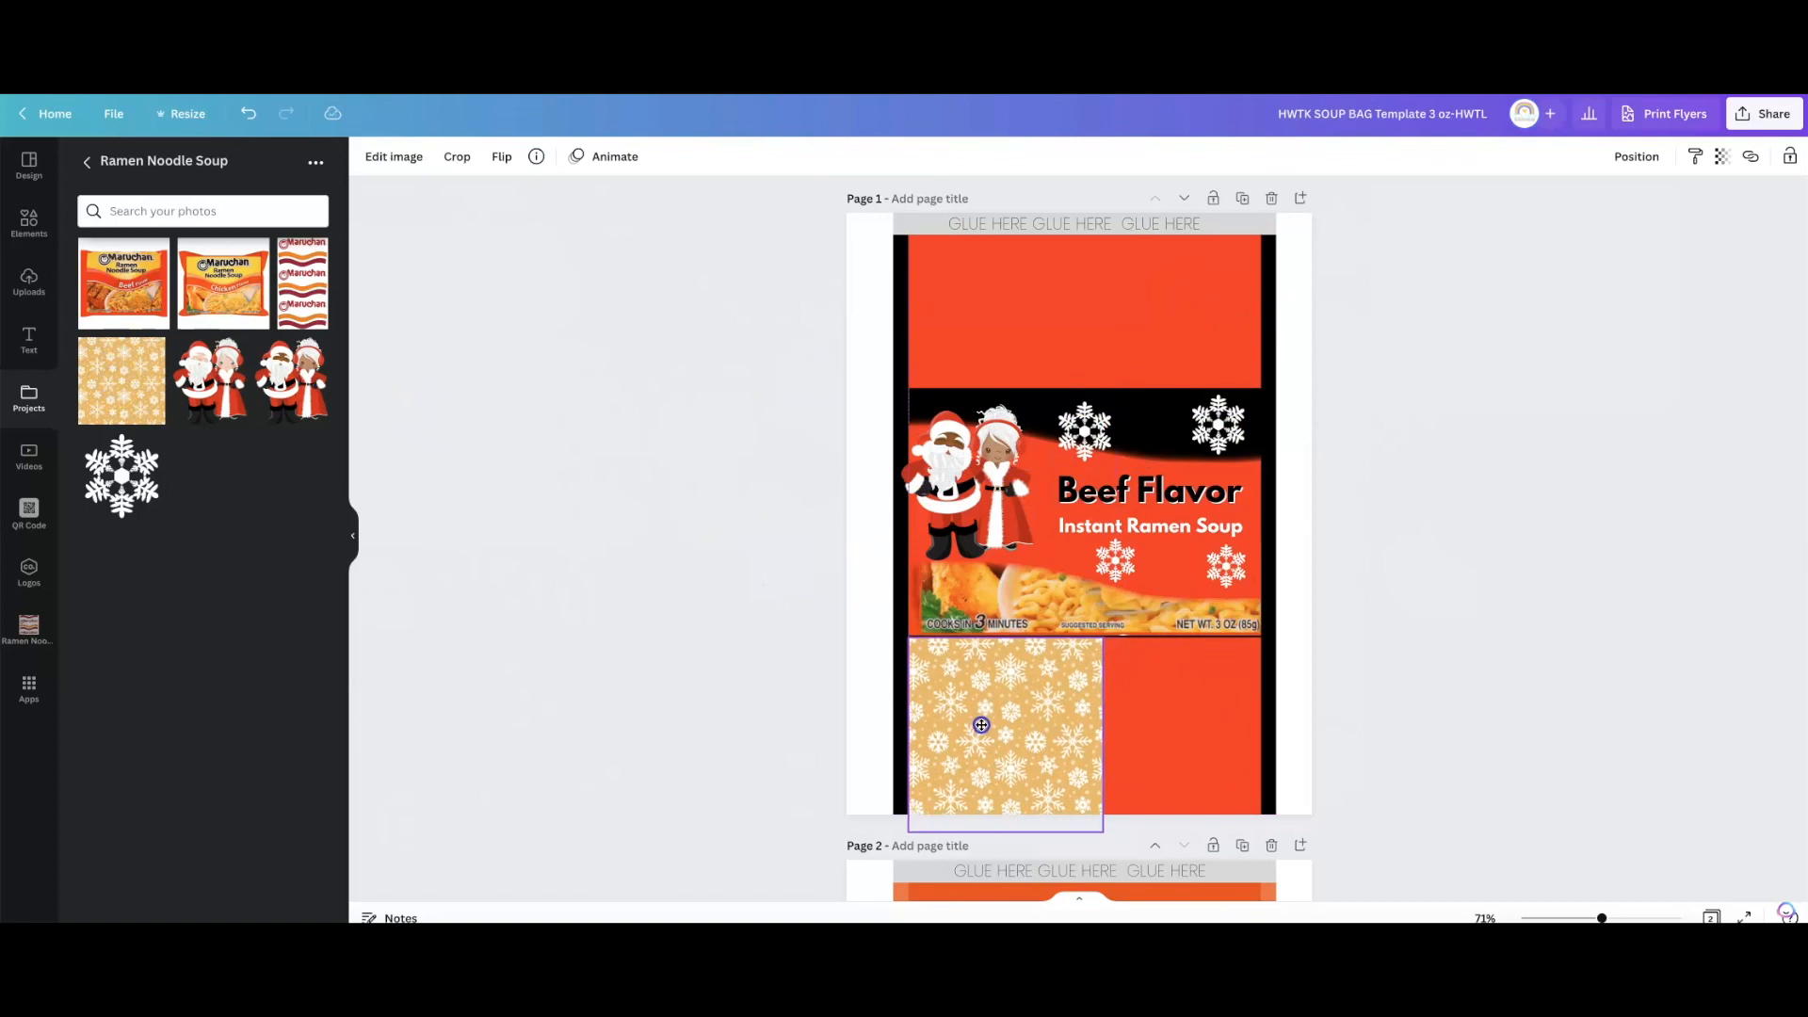
drag(1102, 734, 1260, 754)
drag(1085, 830, 1087, 810)
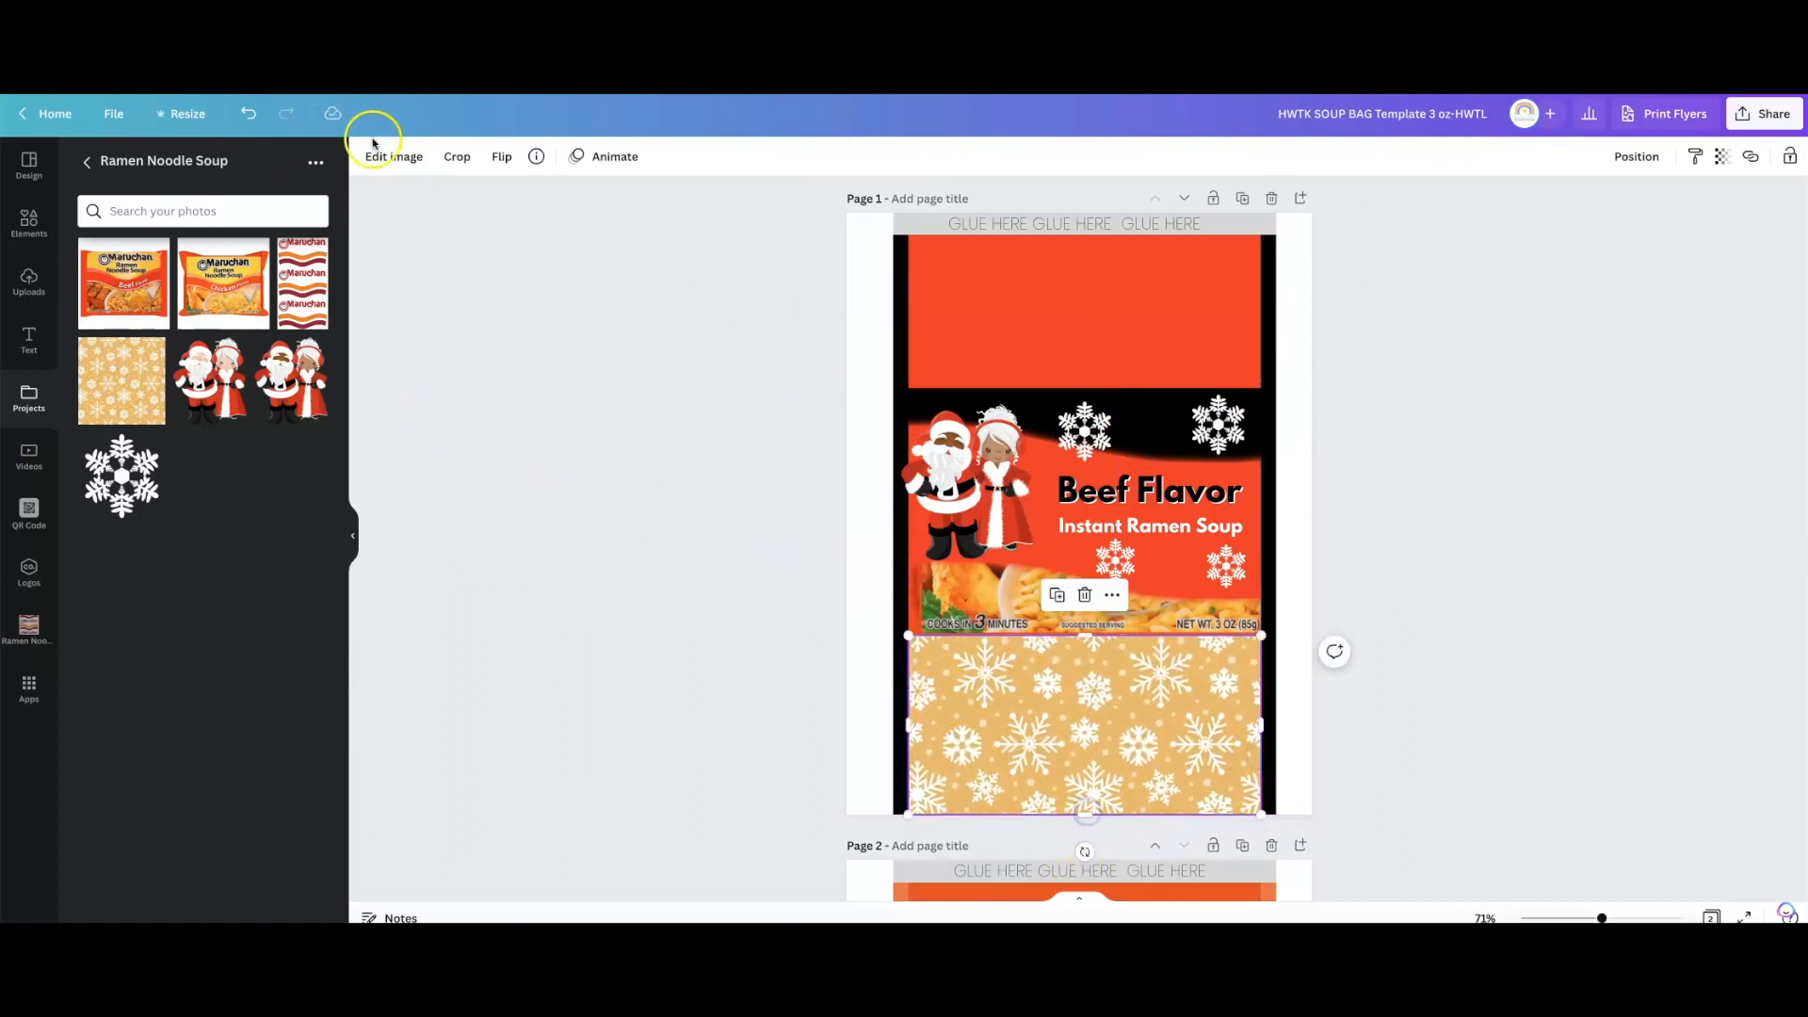
Remove the gold background from the snowflake pattern with the Background Remover.
click(373, 143)
click(193, 313)
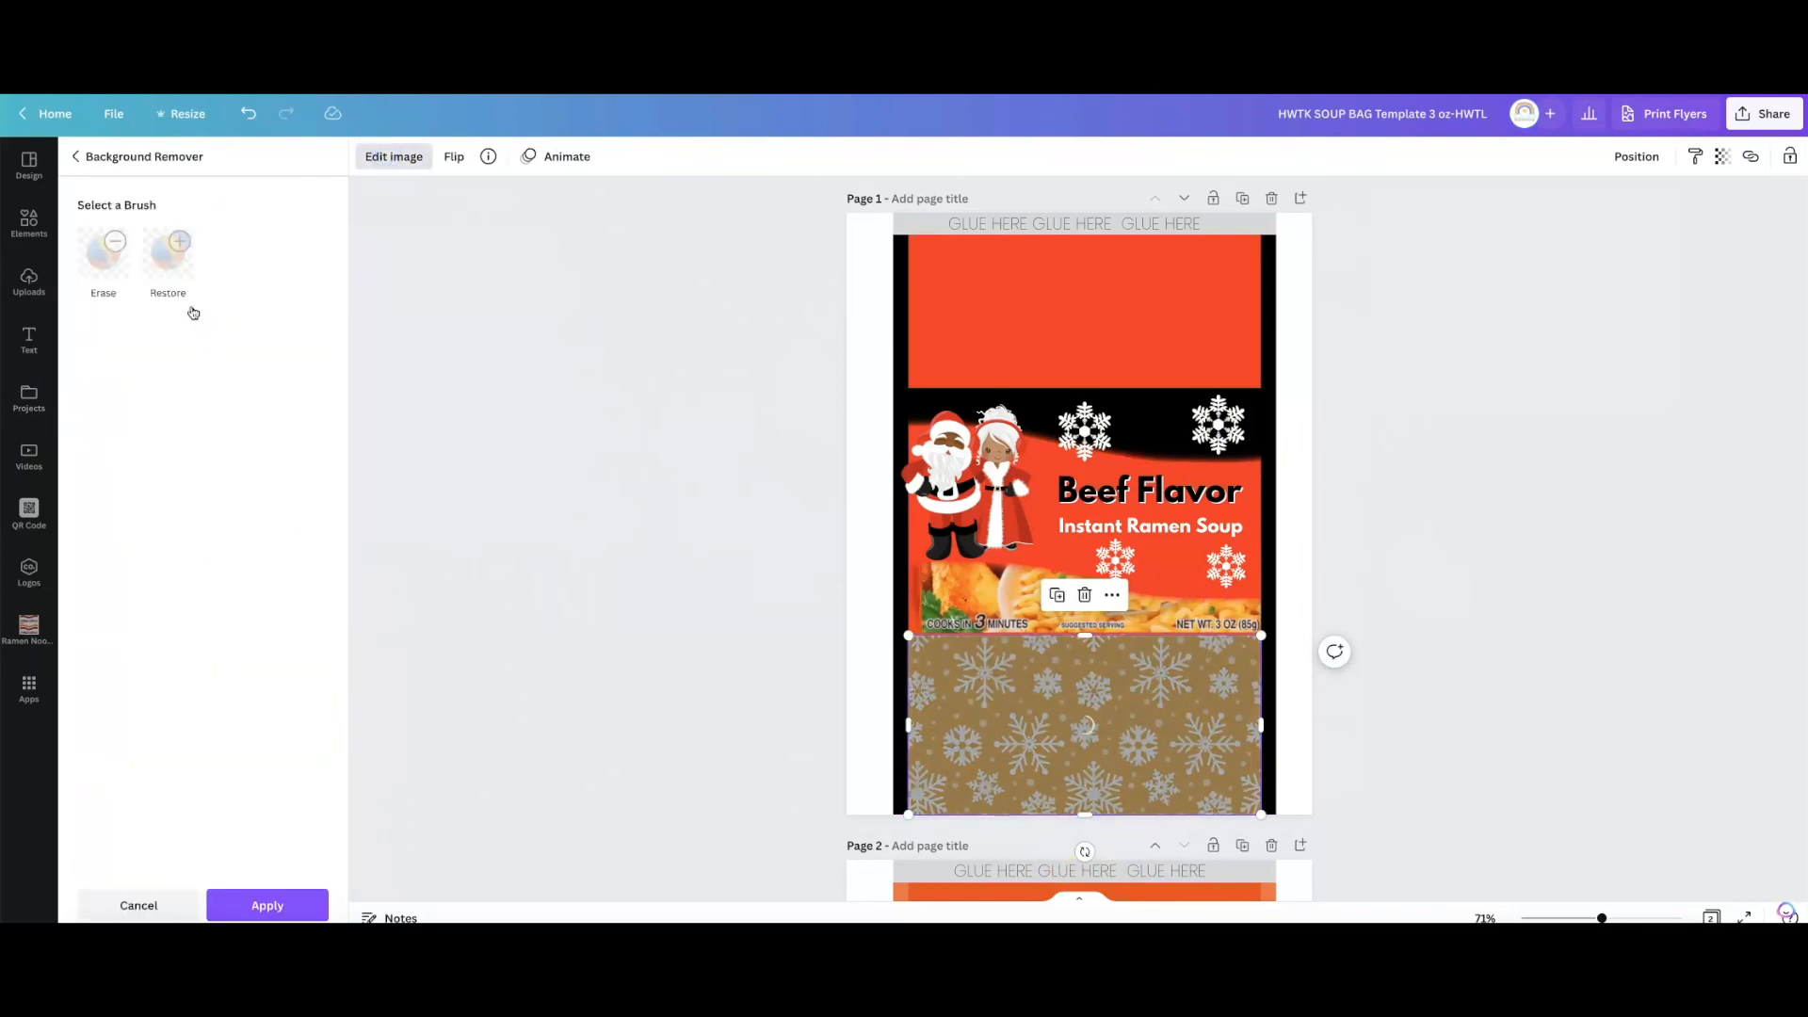
click(288, 899)
Duplicate the transparent snowflake pattern and fit the copy over the red panel above the label.
click(1043, 697)
click(1059, 595)
drag(1064, 716, 1073, 297)
drag(1085, 209, 1086, 236)
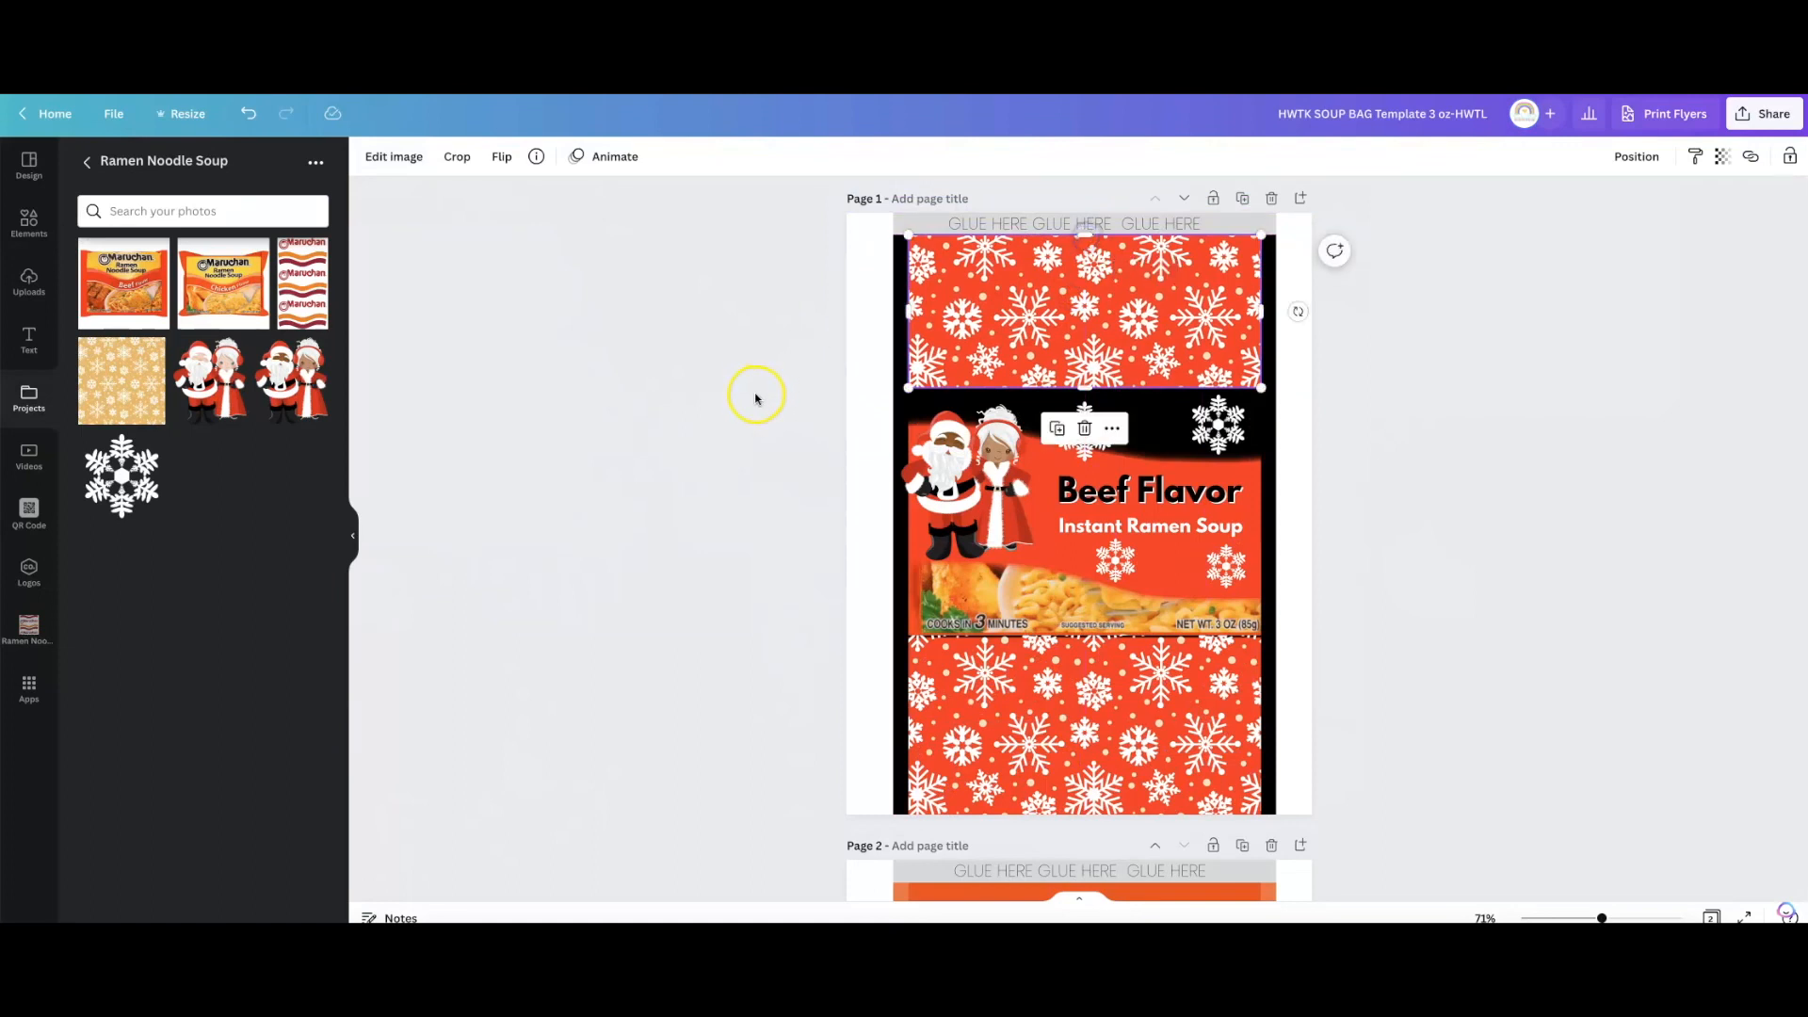
click(755, 398)
Nudge the food strip slightly so its lower edge lines up with the snowflake pattern below the label.
click(1078, 647)
drag(1075, 636, 1103, 626)
click(1173, 618)
click(1167, 623)
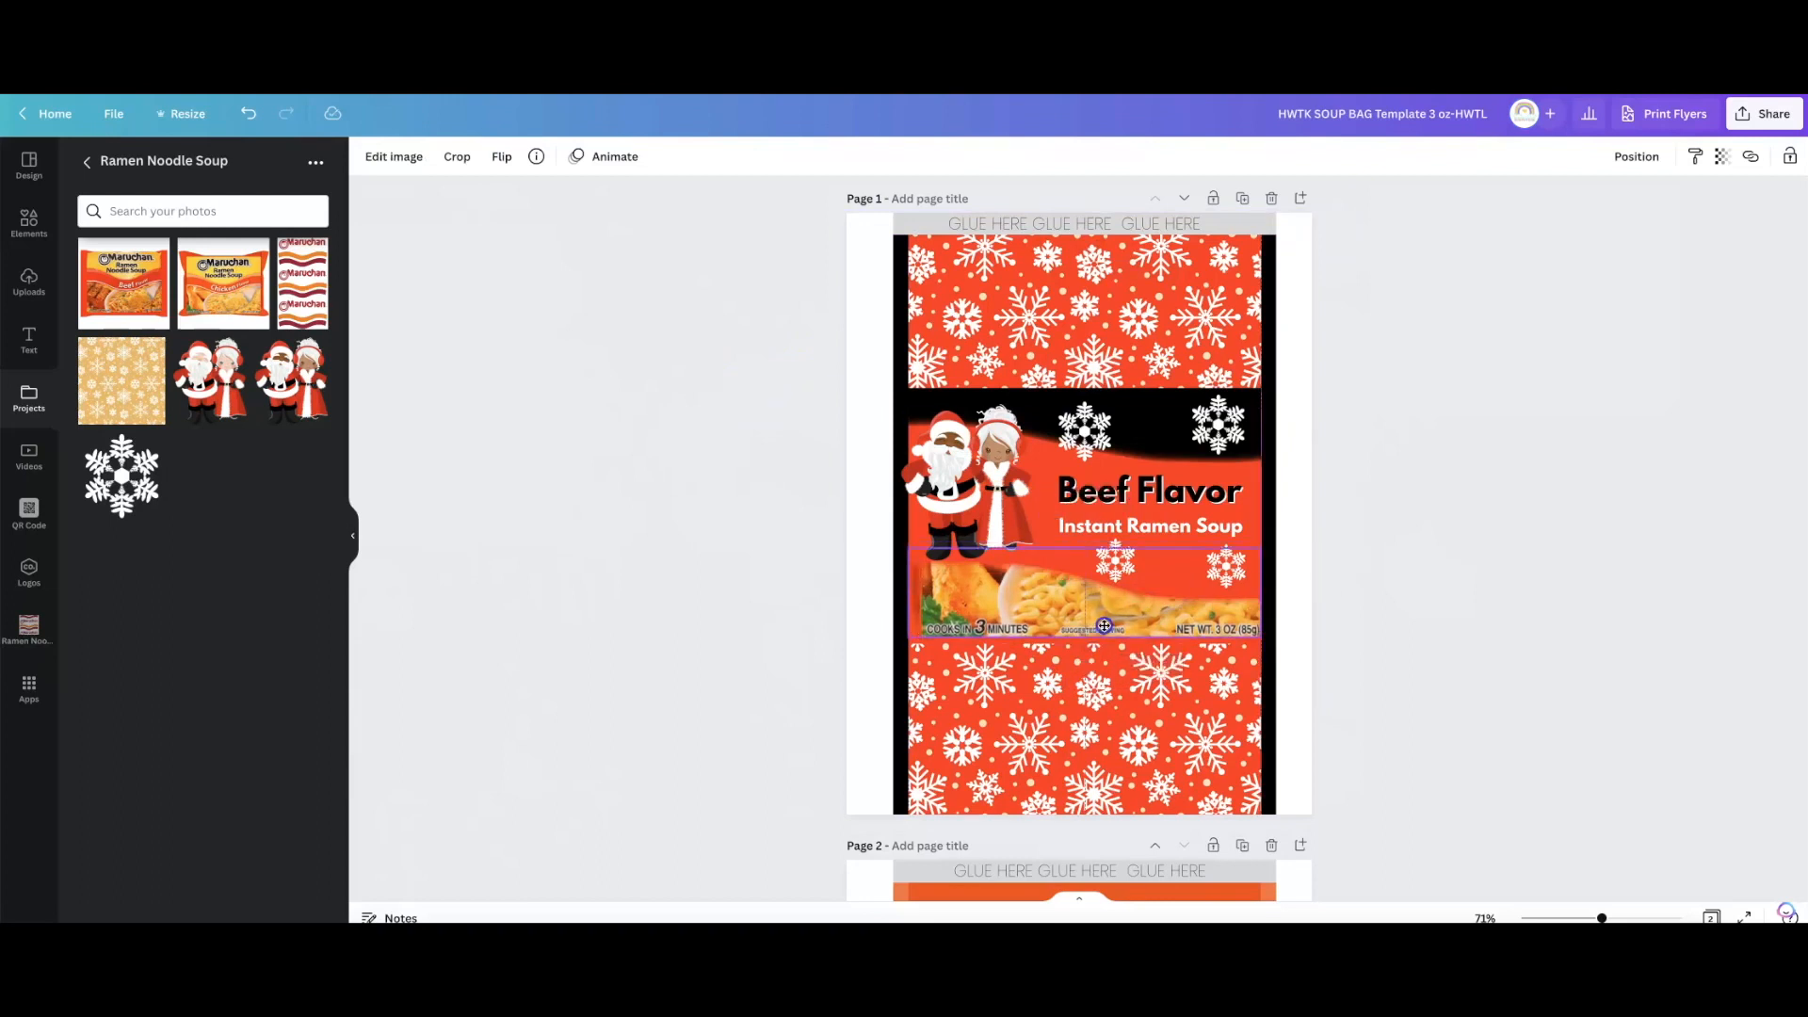
click(1072, 662)
click(759, 674)
Change the title to "Chicken Flavor" and shrink it to font size 36.5 to fit beside the Santa couple.
click(1124, 490)
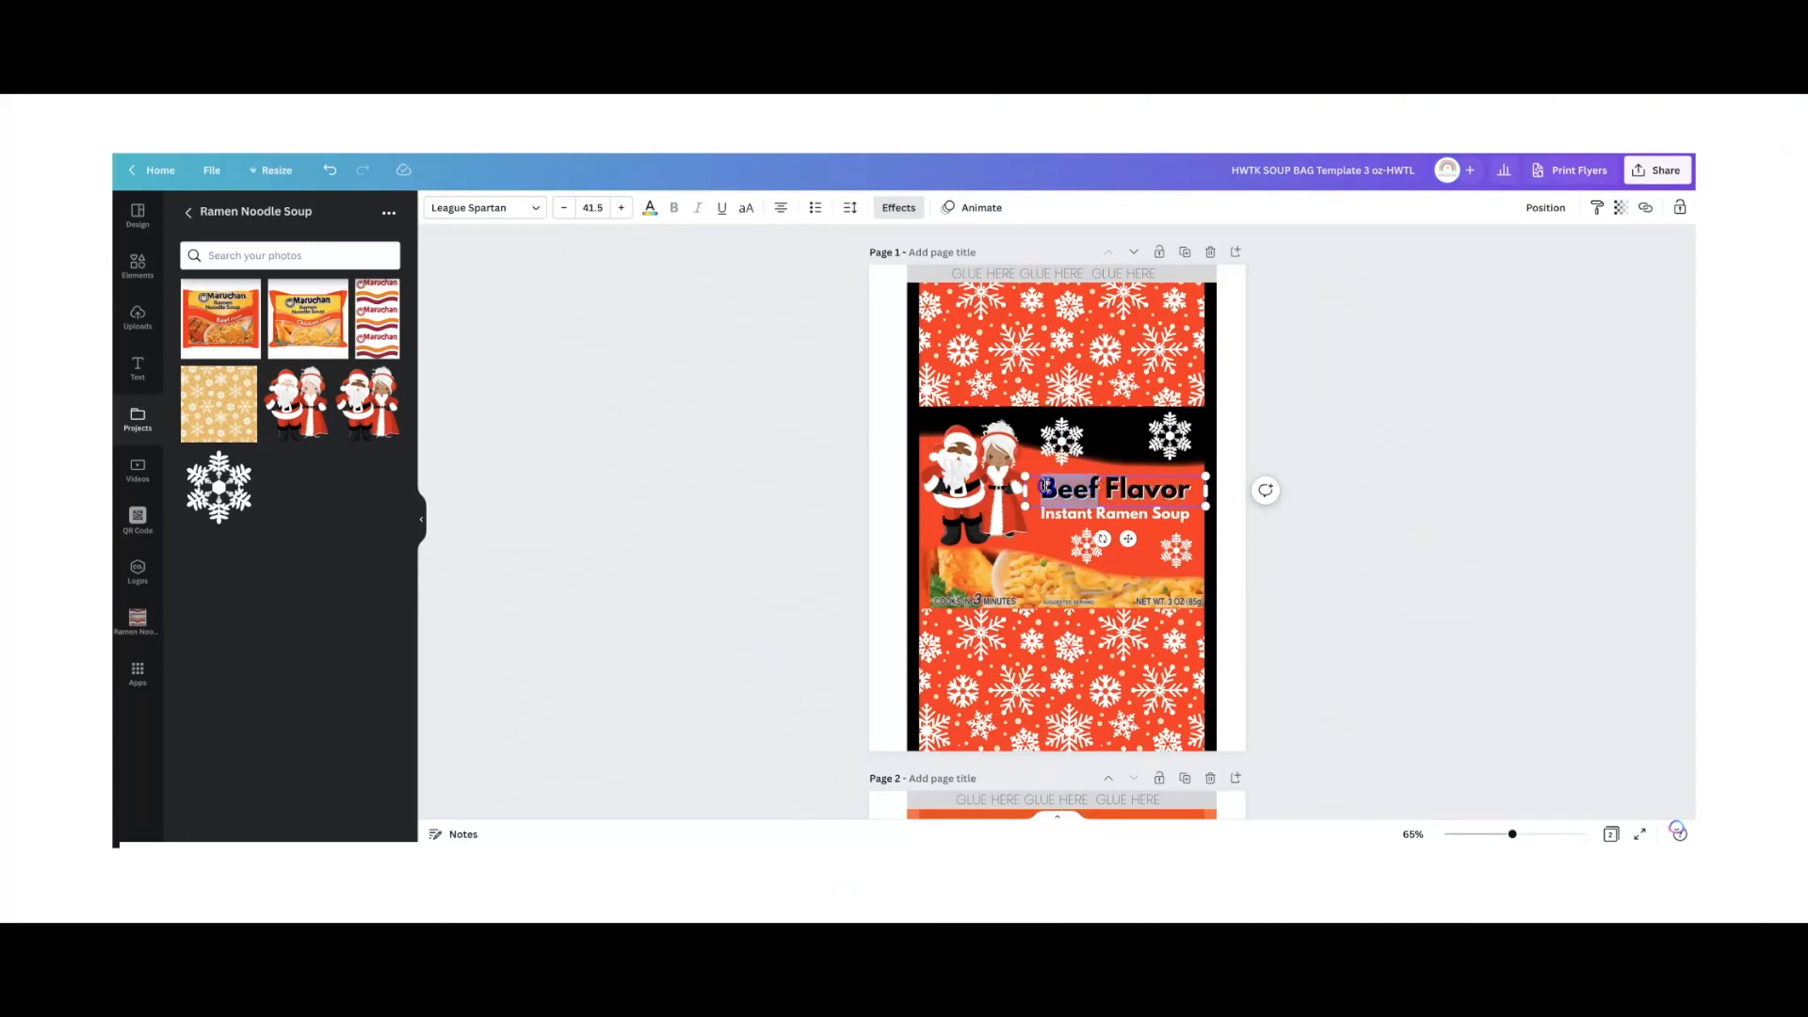
text(Chicken)
drag(1023, 505, 1121, 481)
Remove the text effect from the "Chicken Flavor" title, colour it white and nudge it clear of the Santa couple.
click(900, 208)
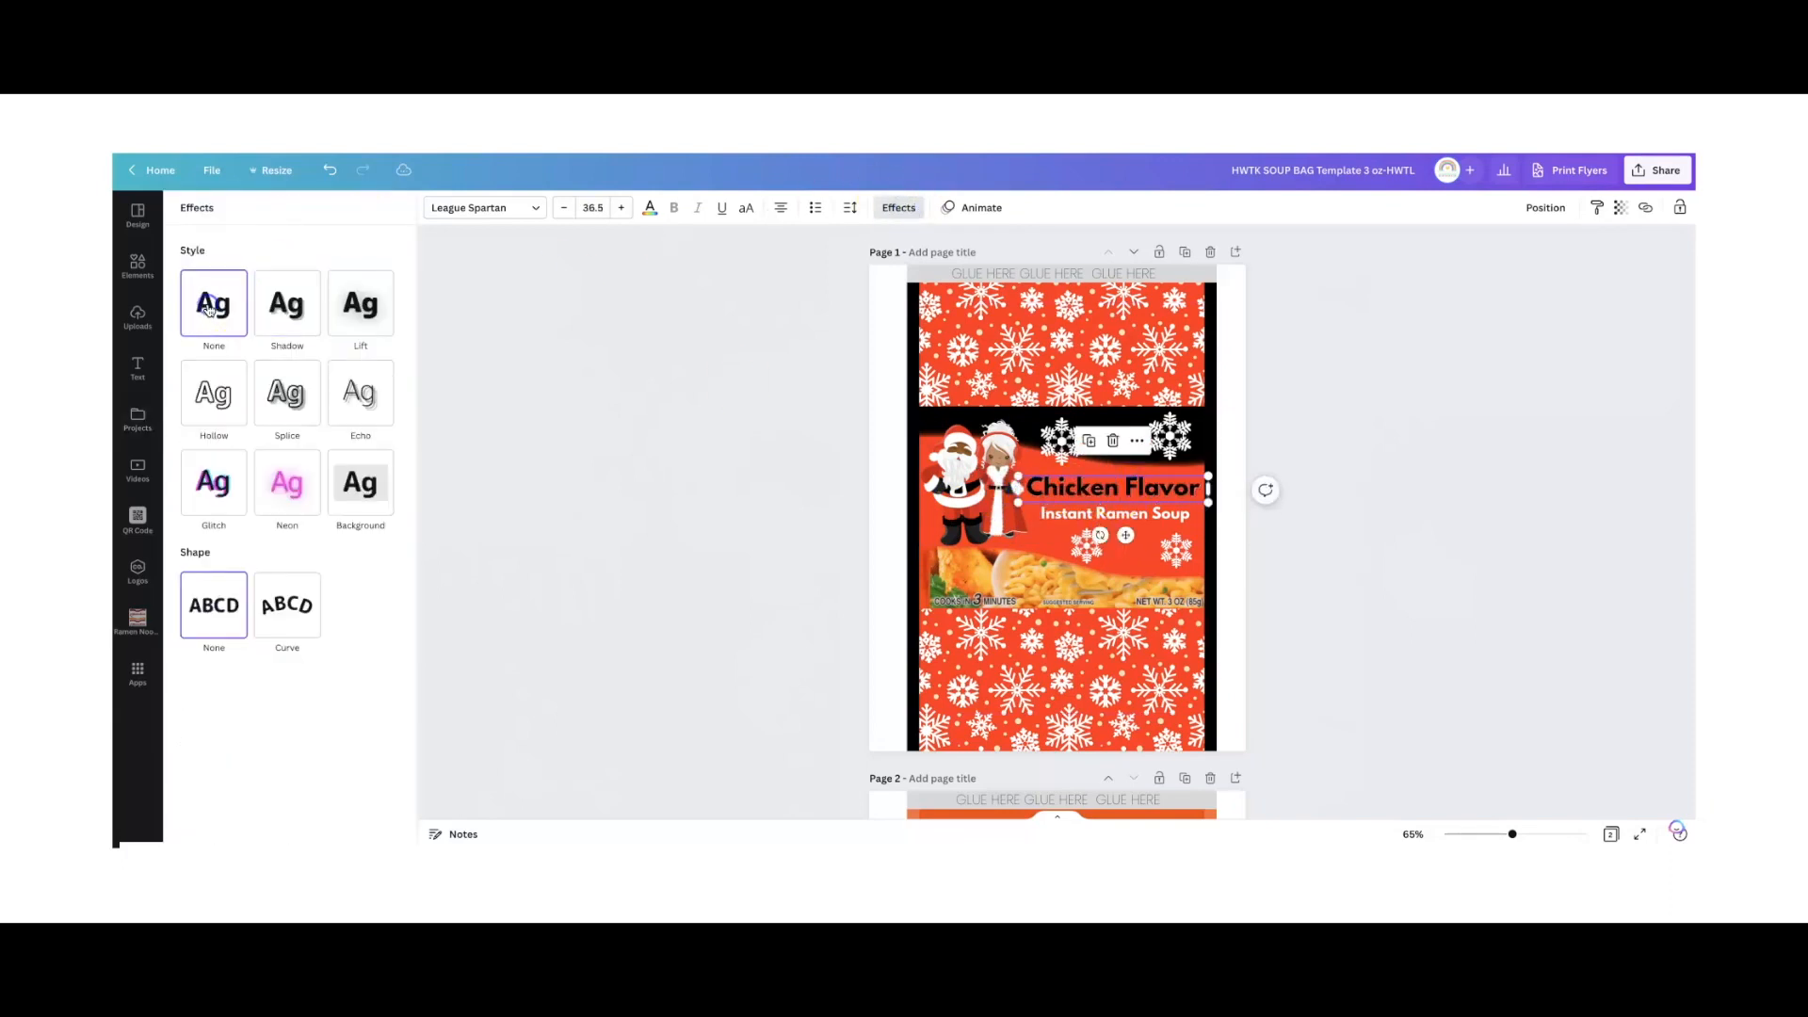
click(649, 209)
click(197, 320)
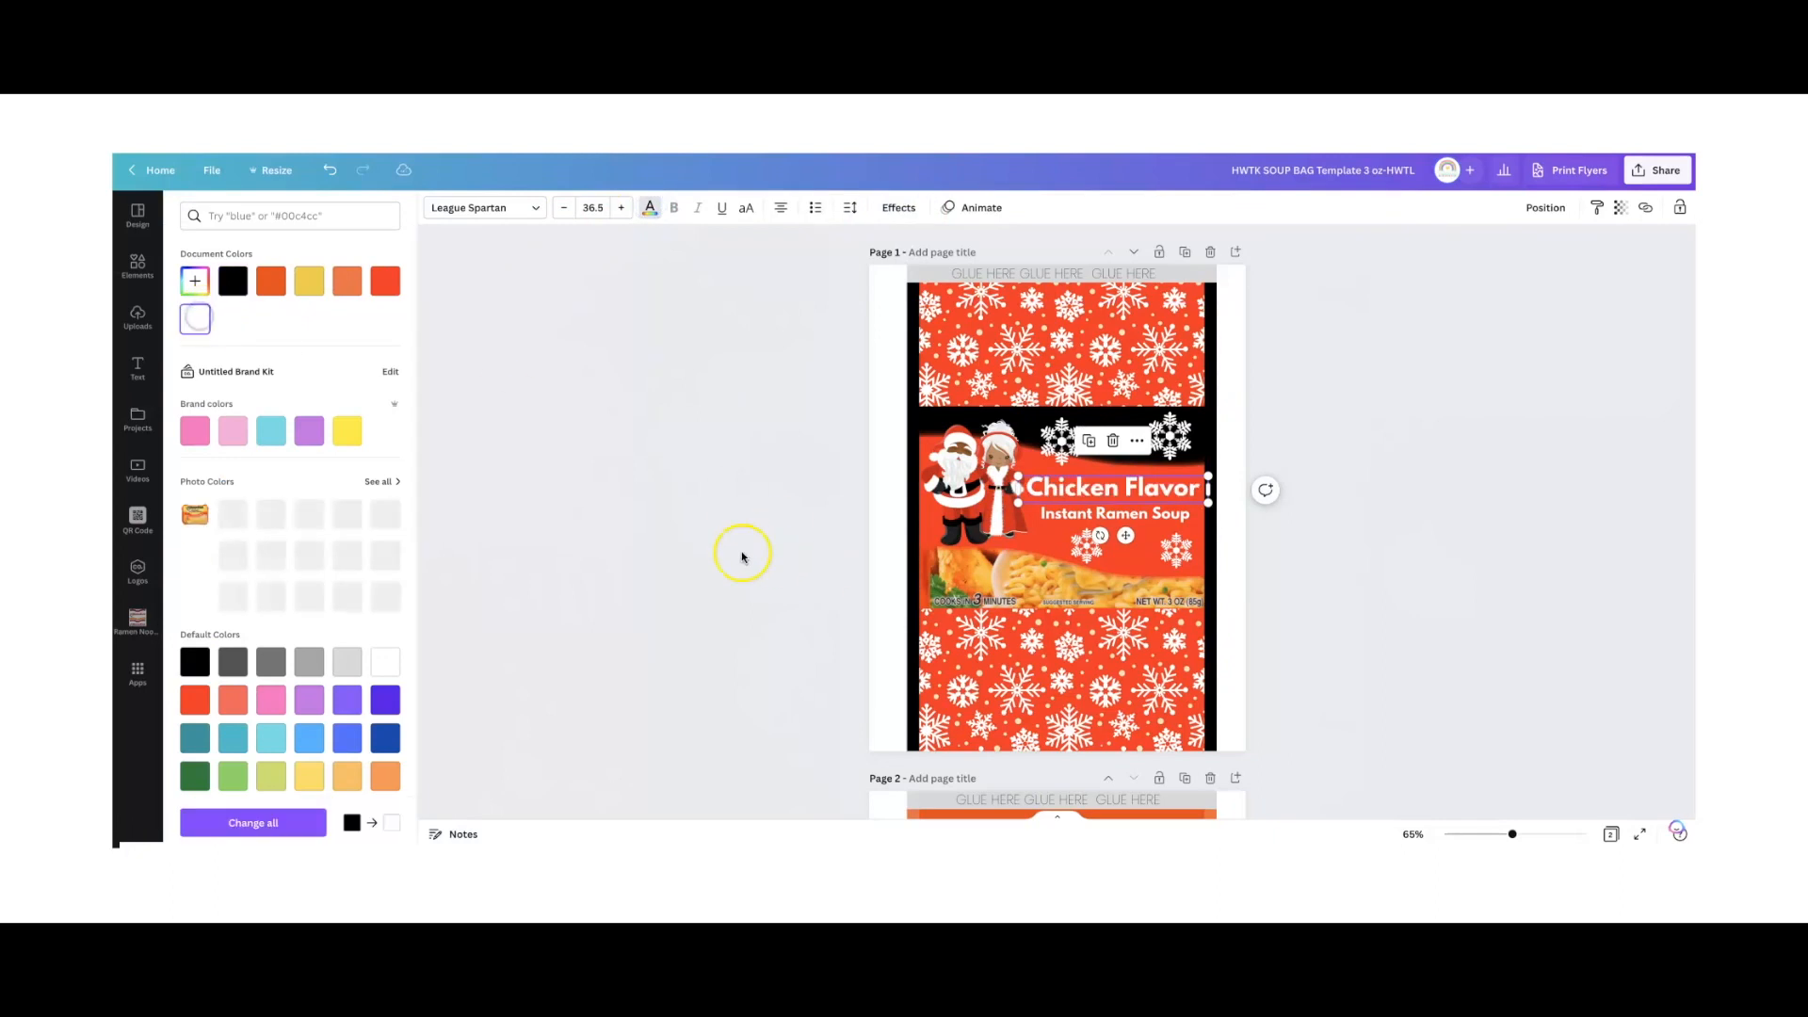
click(749, 563)
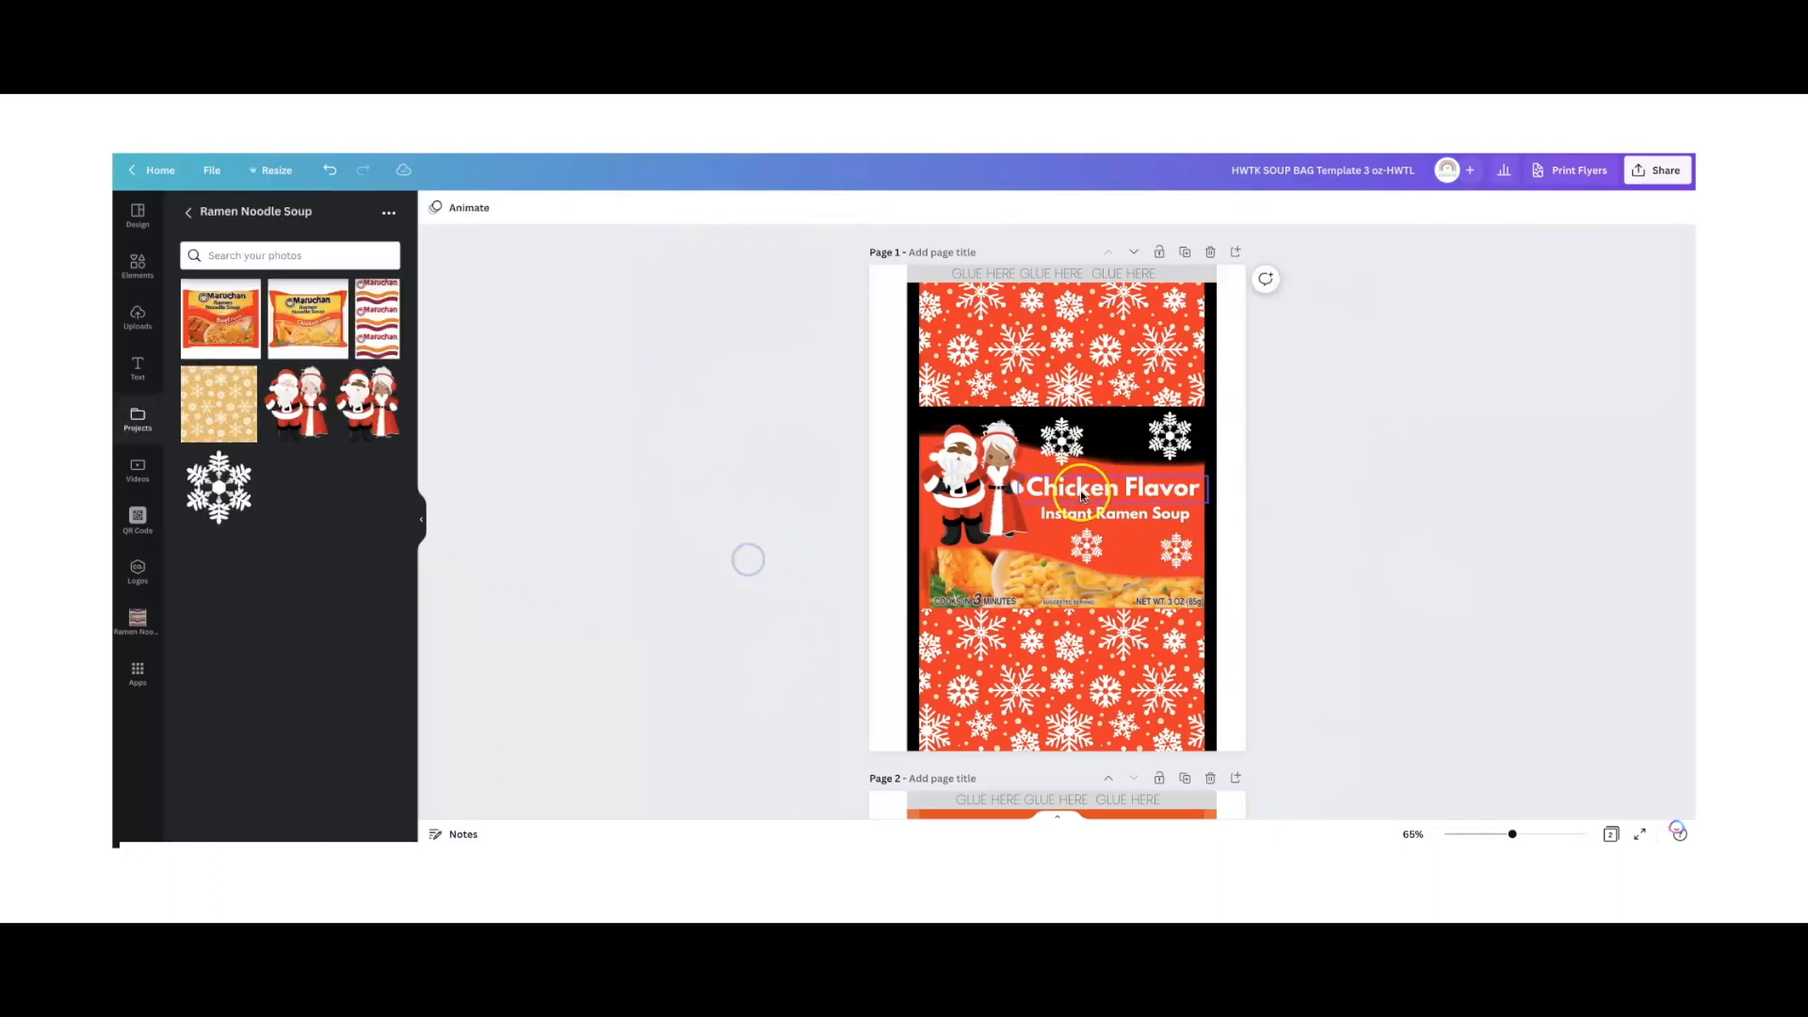
drag(1083, 496, 1087, 487)
click(662, 521)
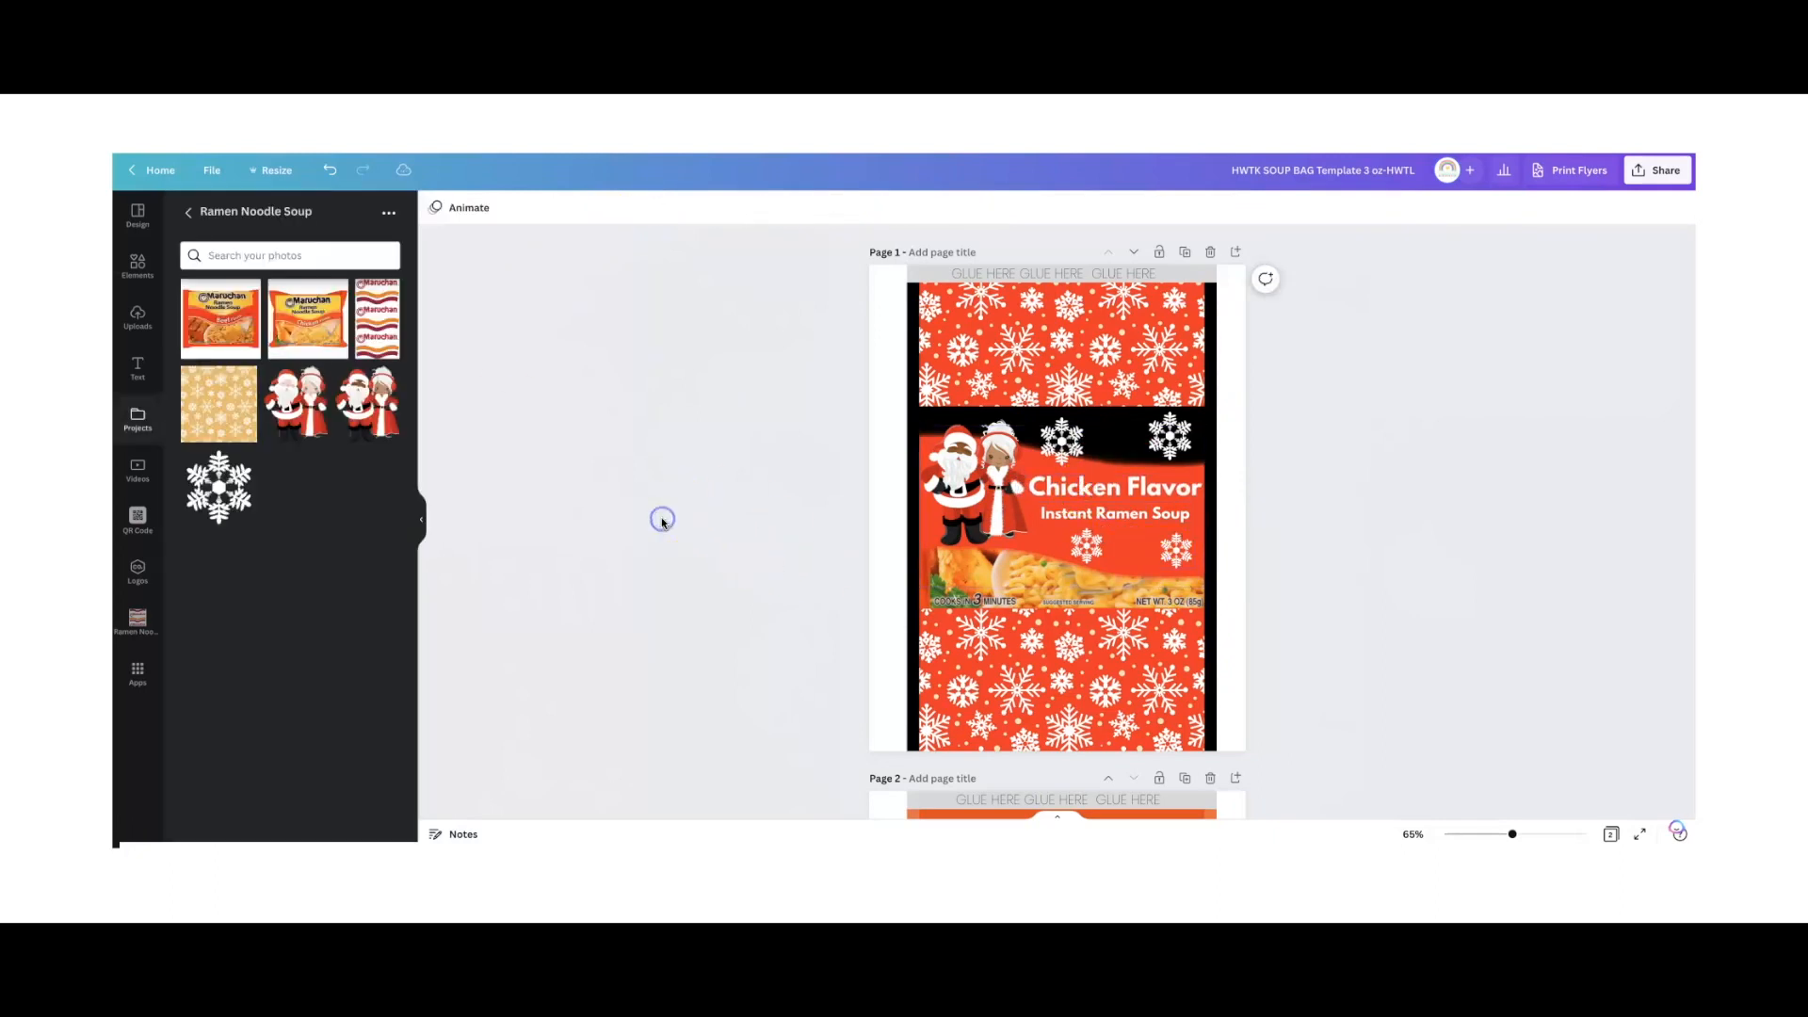
Set up the design's download as PDF Print with only Page 1 selected.
click(1648, 175)
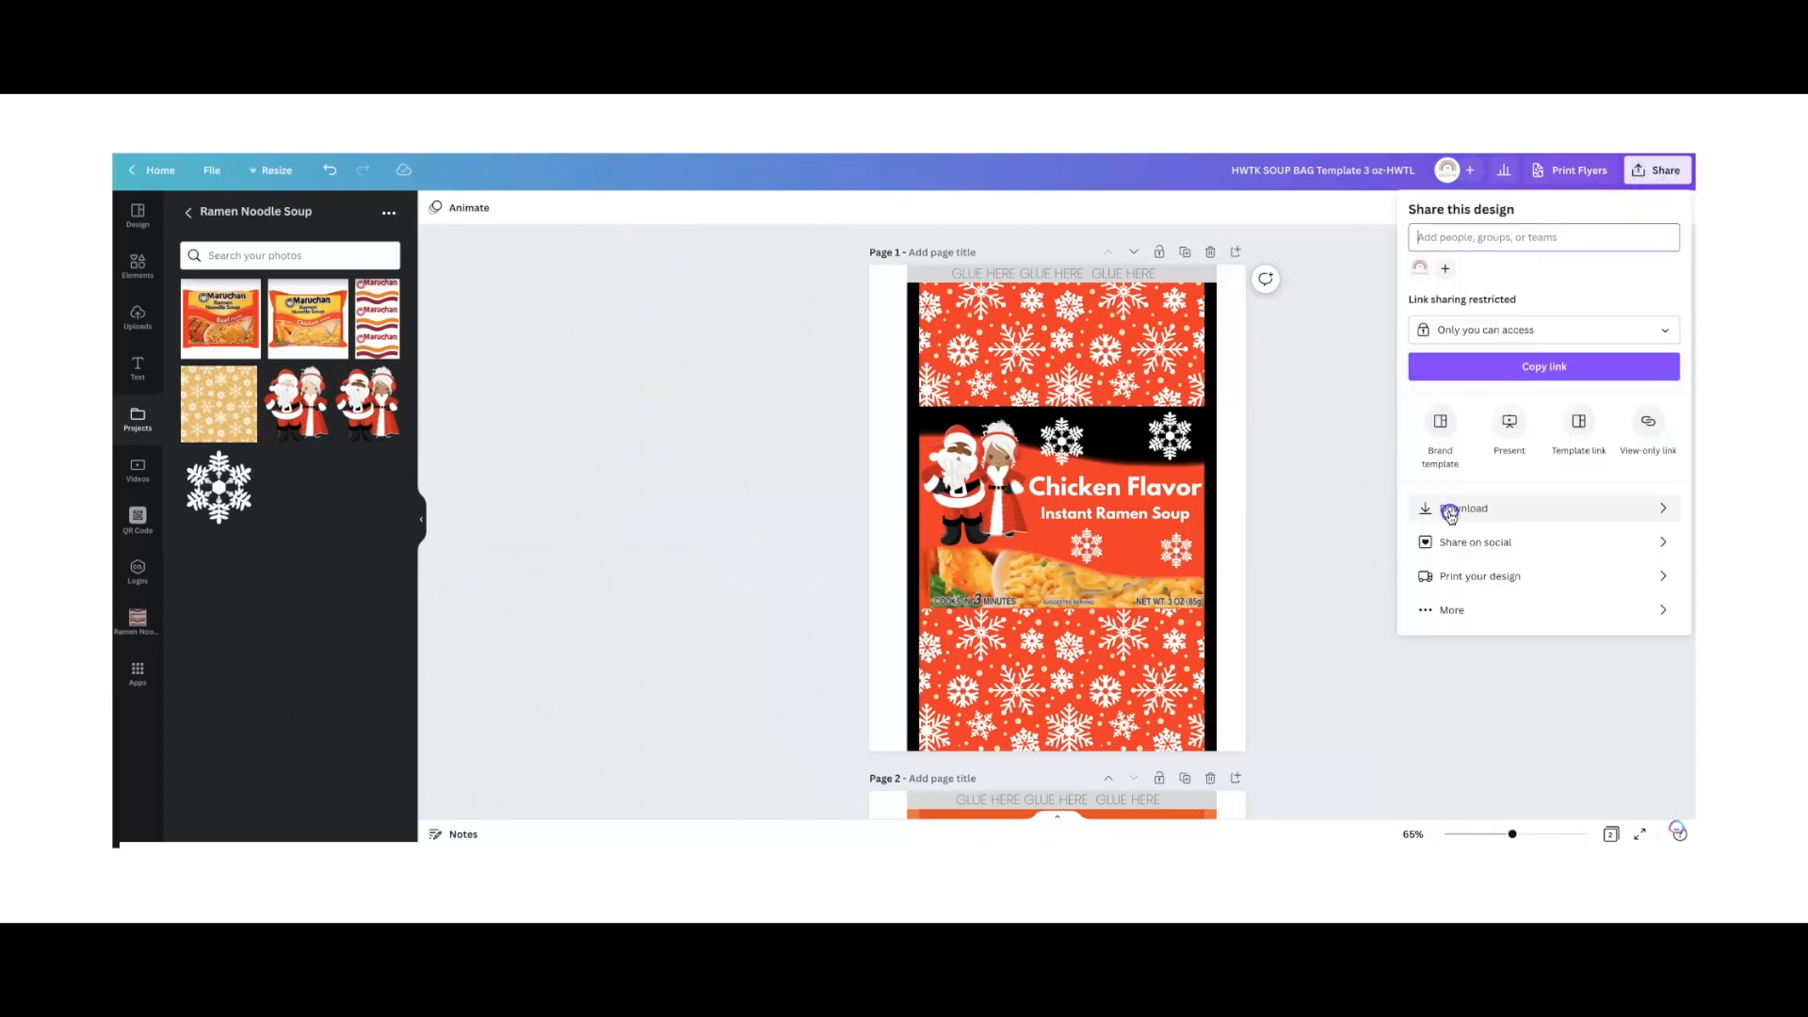
click(1451, 512)
click(1450, 282)
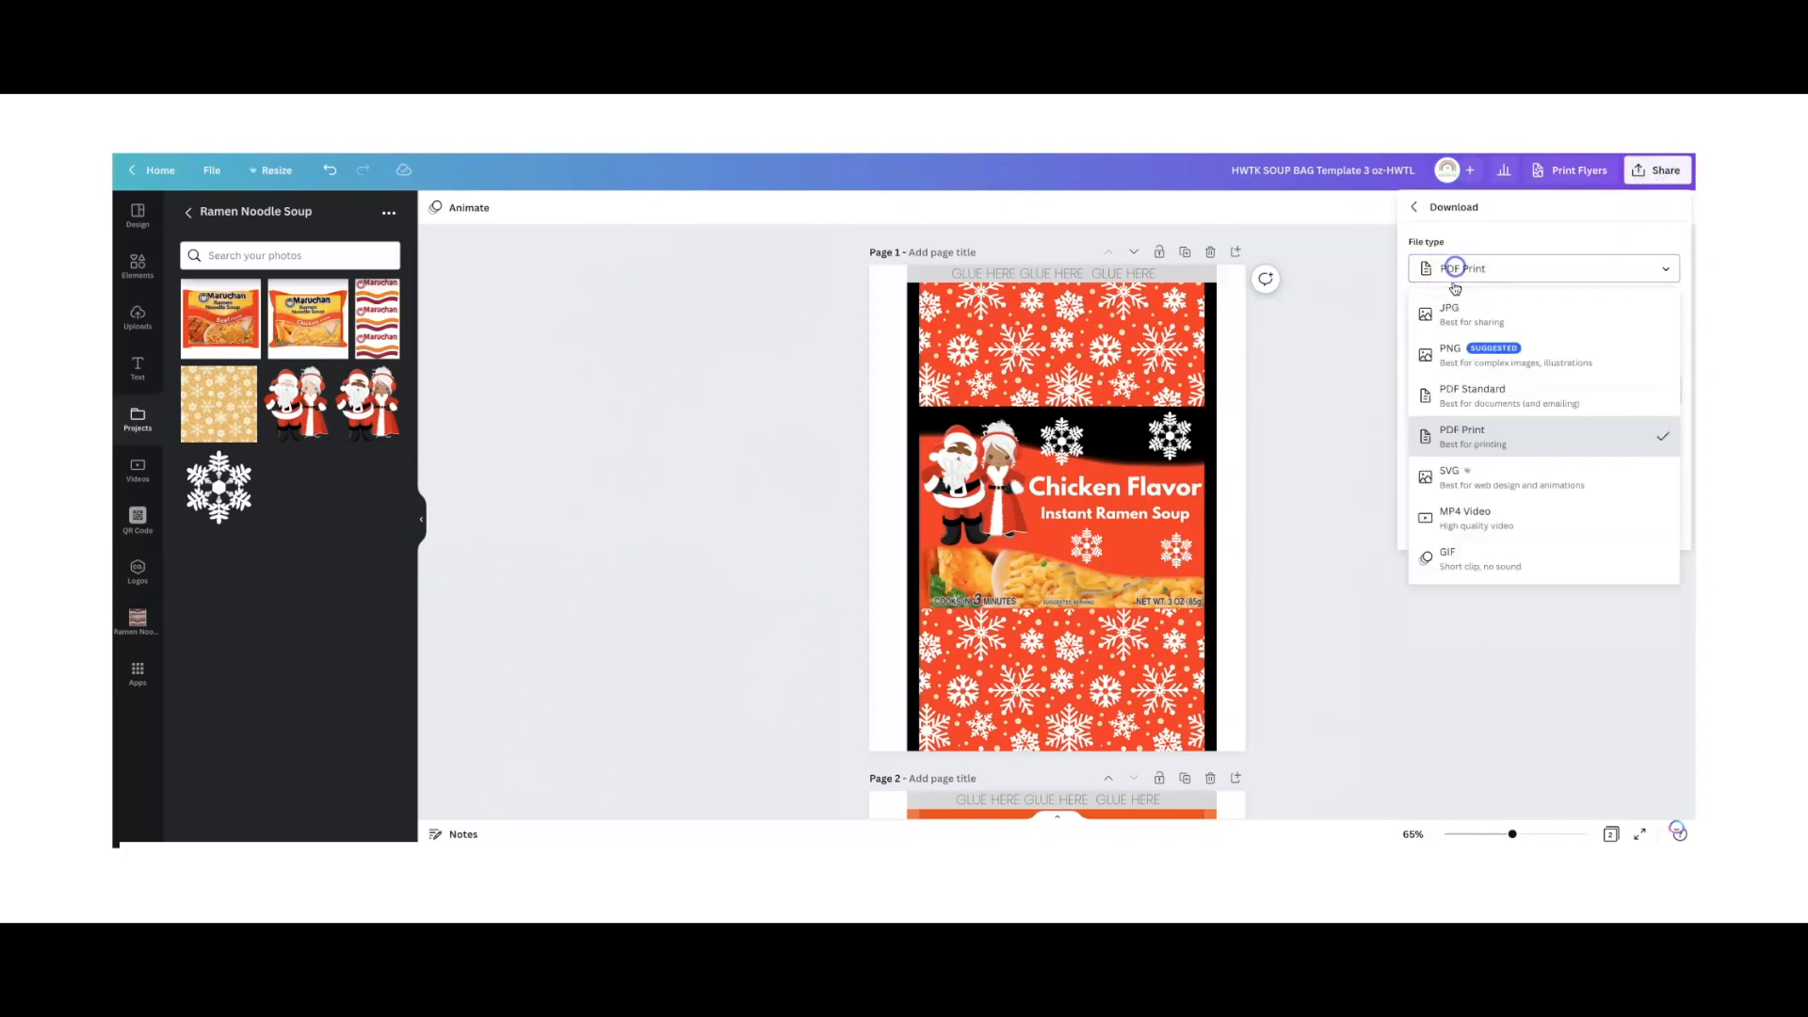
click(1447, 423)
click(1436, 394)
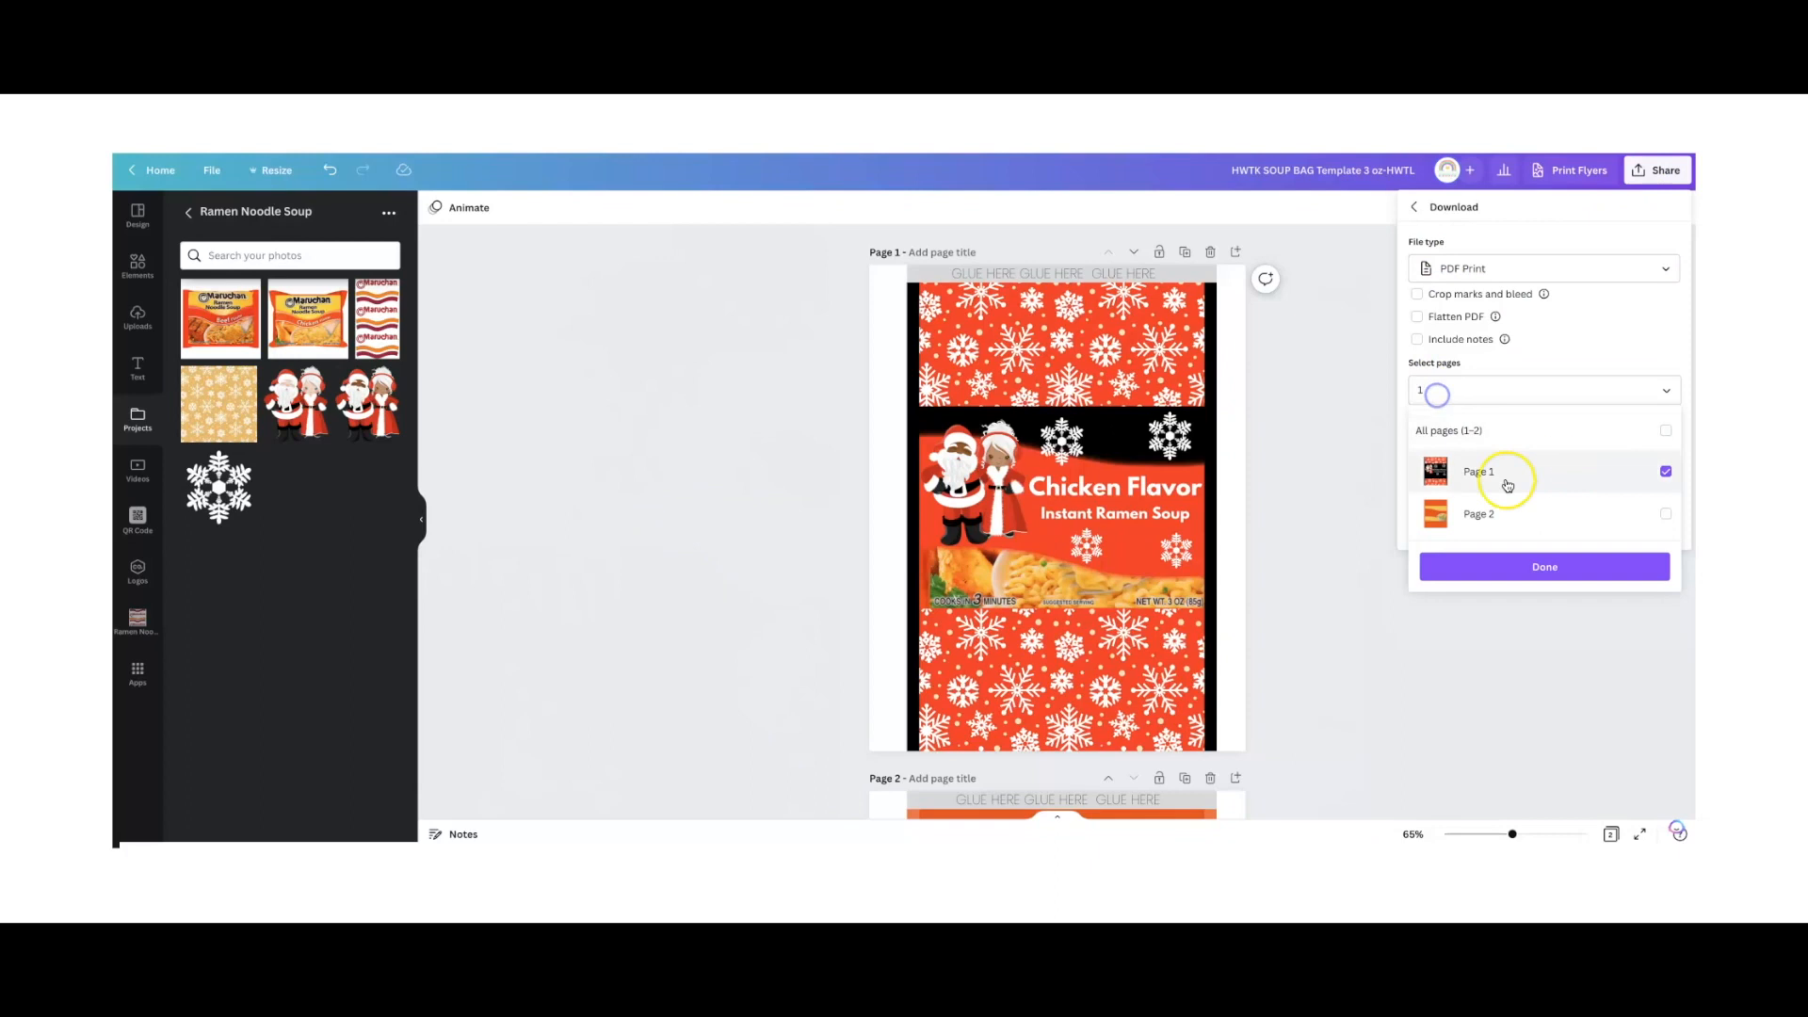
click(1378, 463)
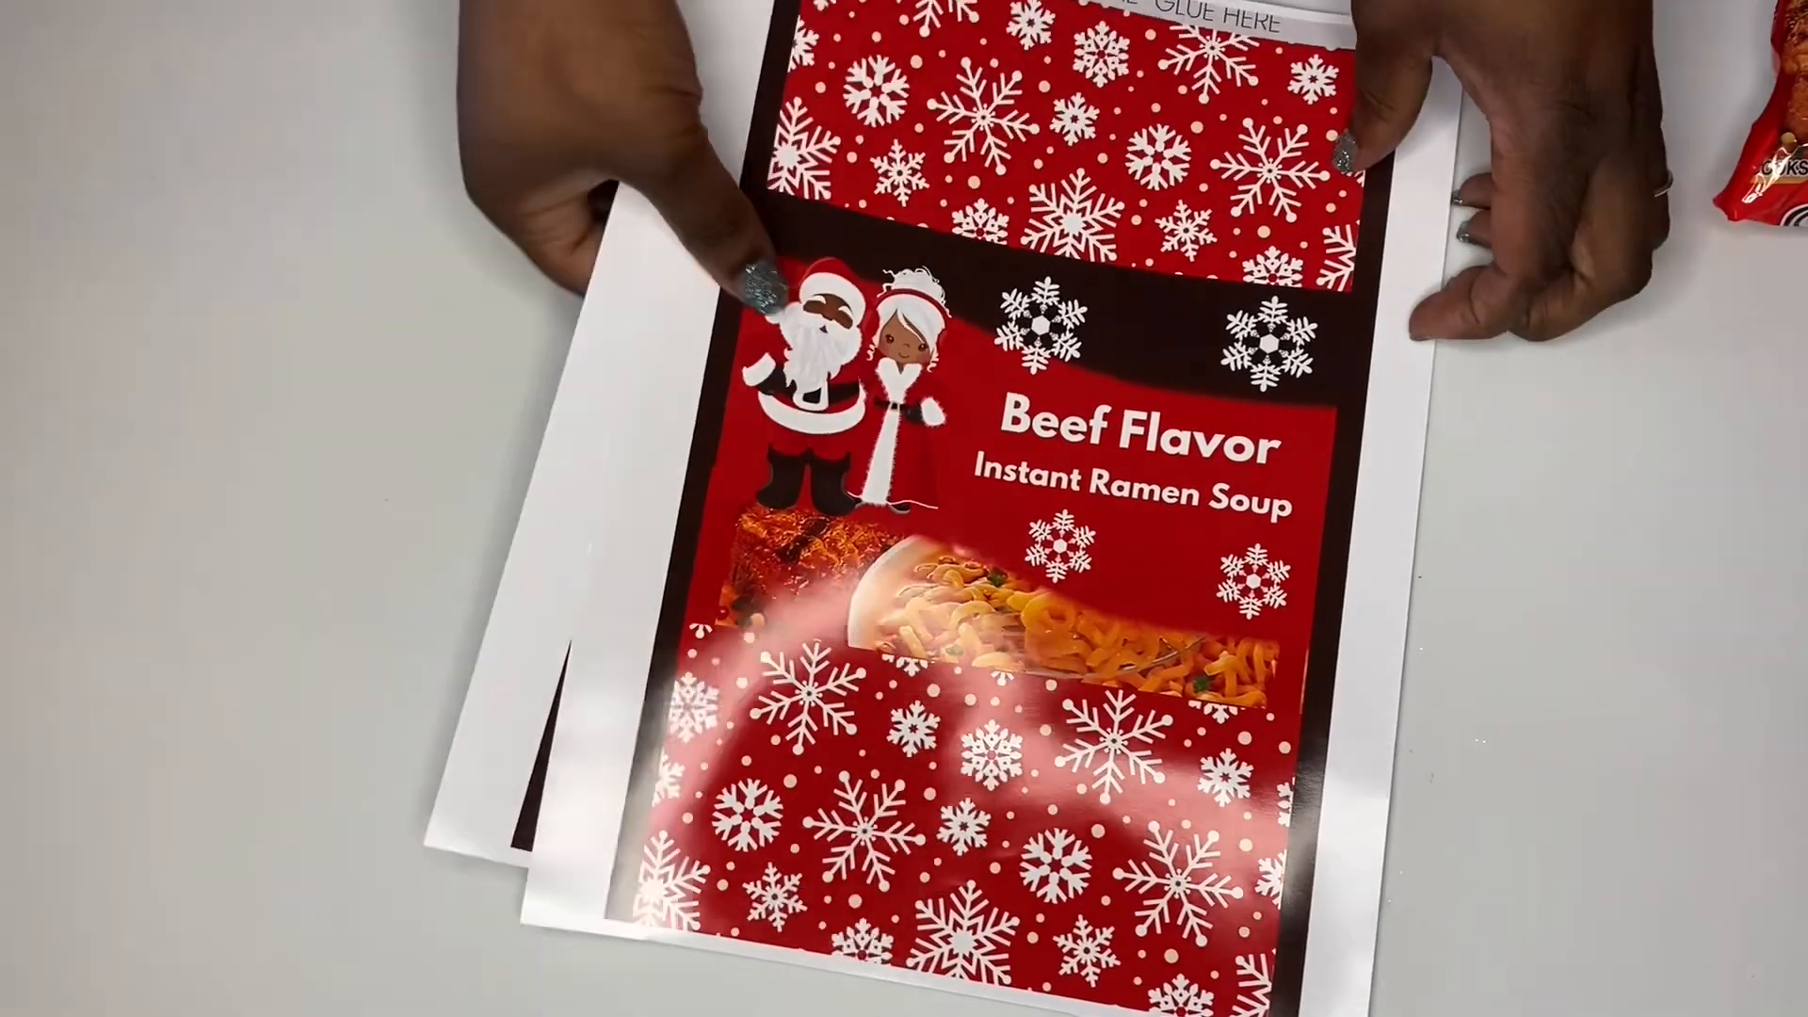